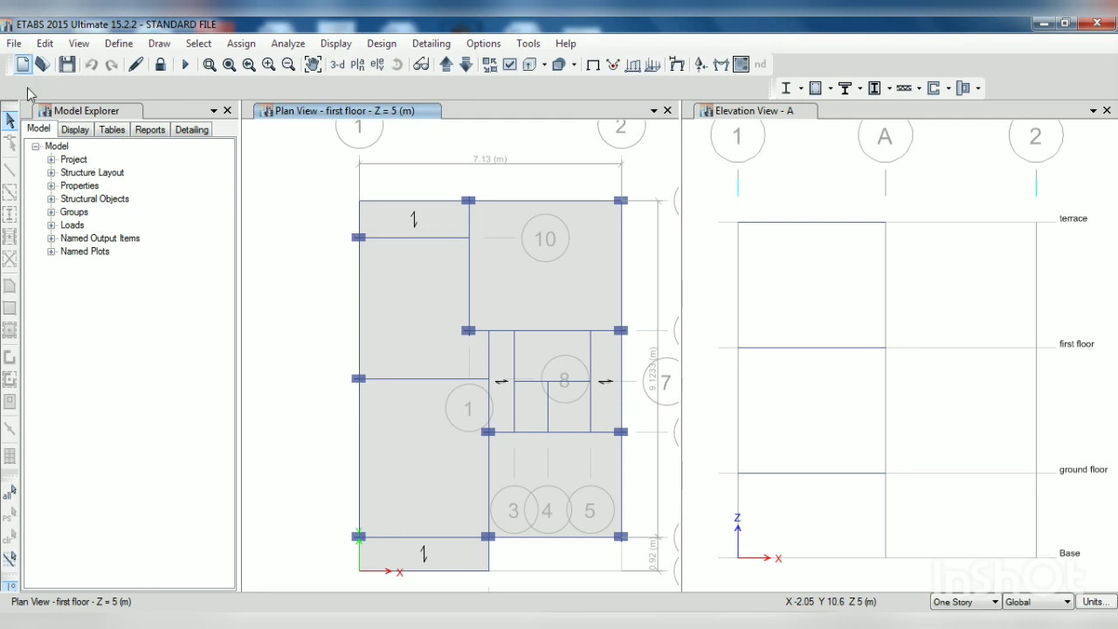
# Start exporting the ETABS tables to Access with the Model and Analysis tables included and Design left out
pyautogui.click(14, 42)
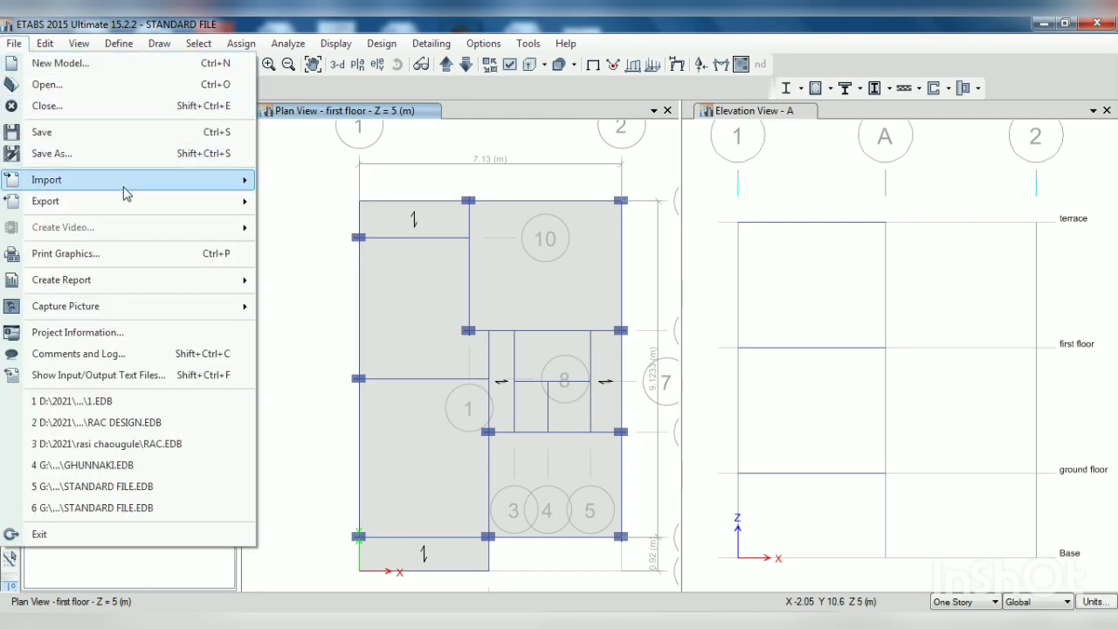
pyautogui.moveTo(123, 193)
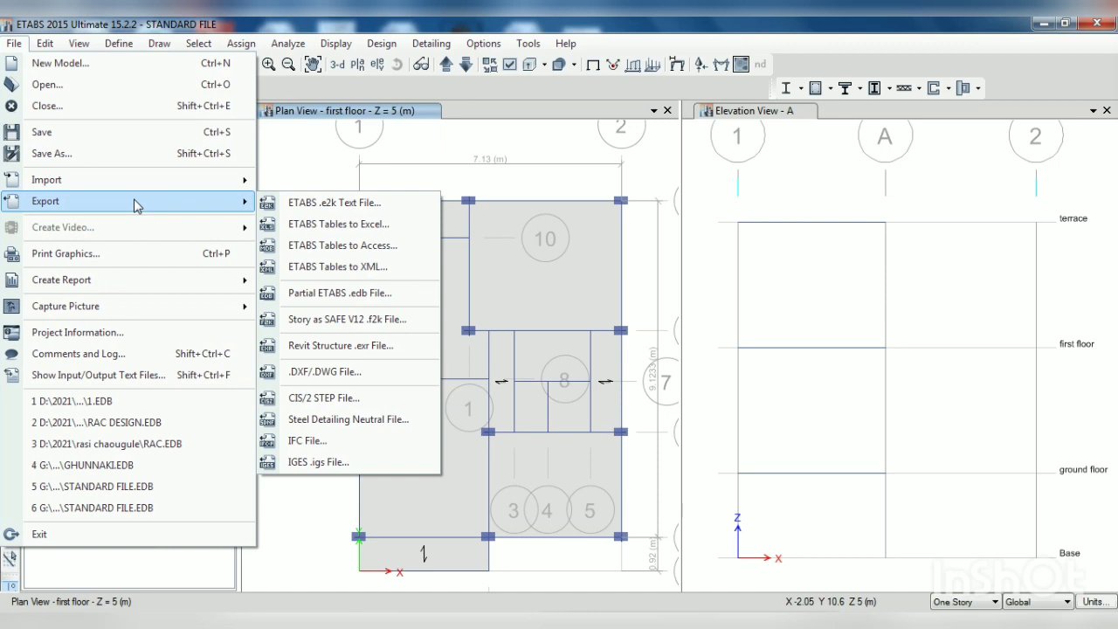
pyautogui.click(390, 248)
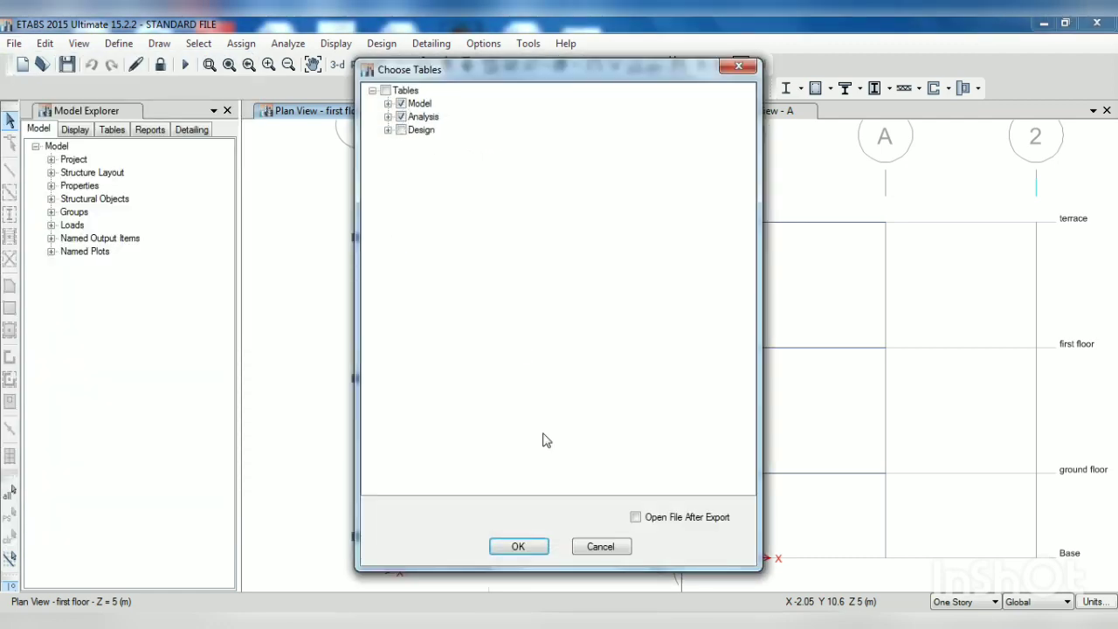
pyautogui.click(525, 545)
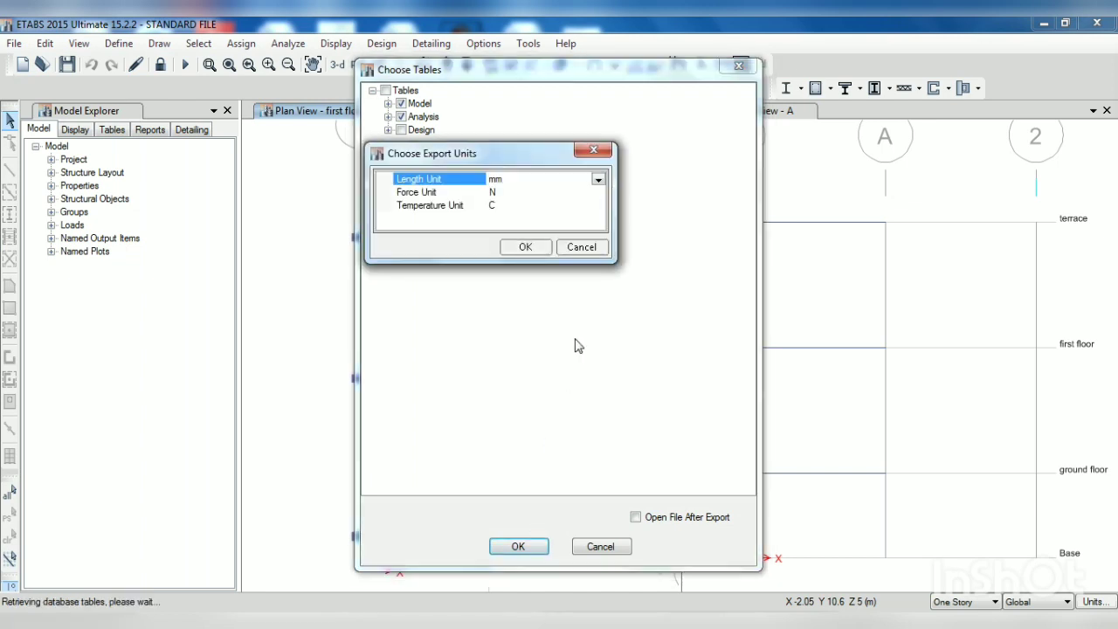
# Set the export length unit to m and the force unit to kN, and accept the units
pyautogui.click(598, 180)
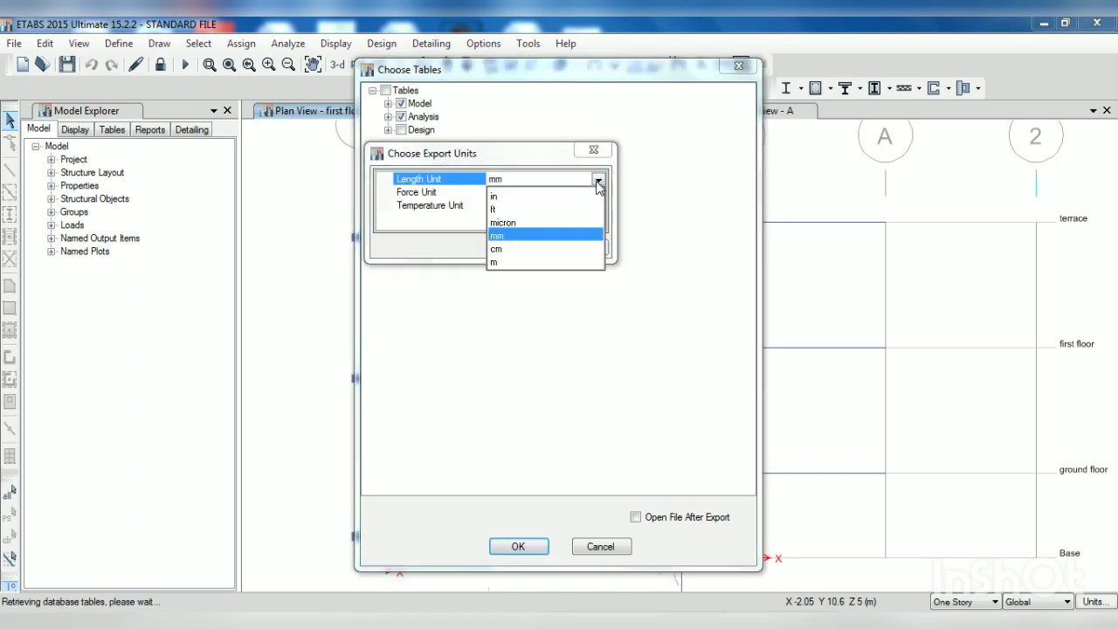
pyautogui.click(499, 262)
pyautogui.click(572, 194)
pyautogui.click(598, 193)
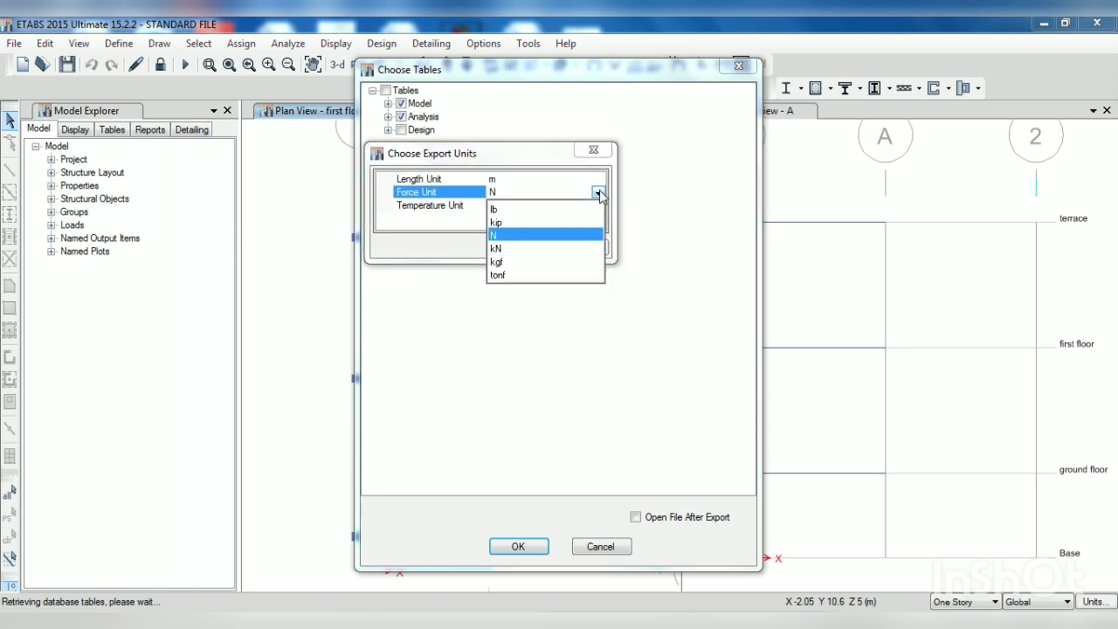
pyautogui.click(522, 248)
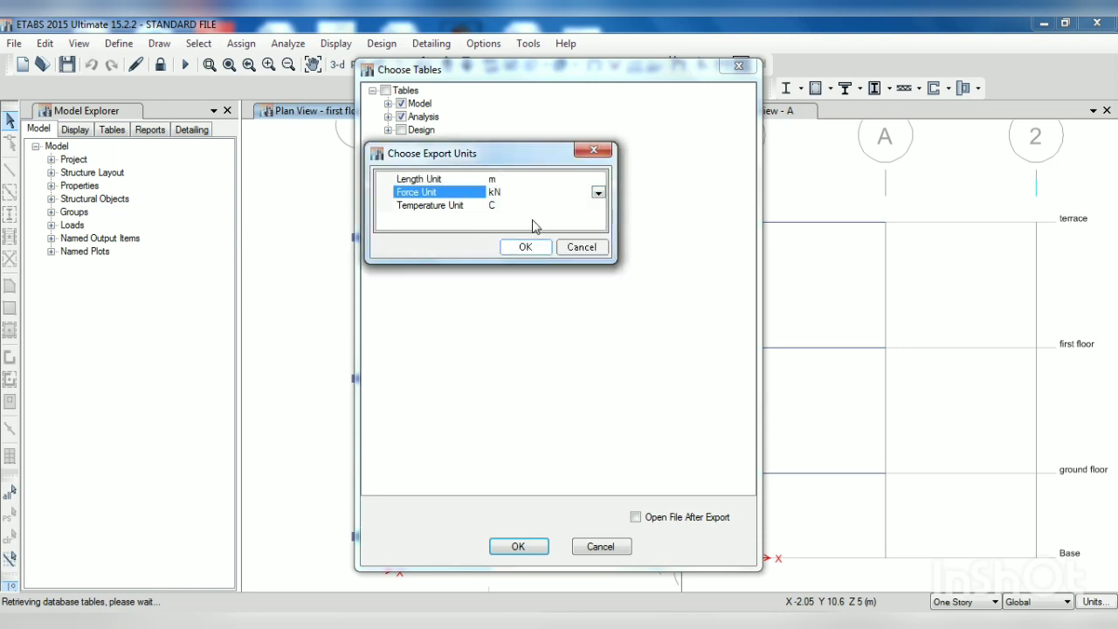
pyautogui.click(528, 248)
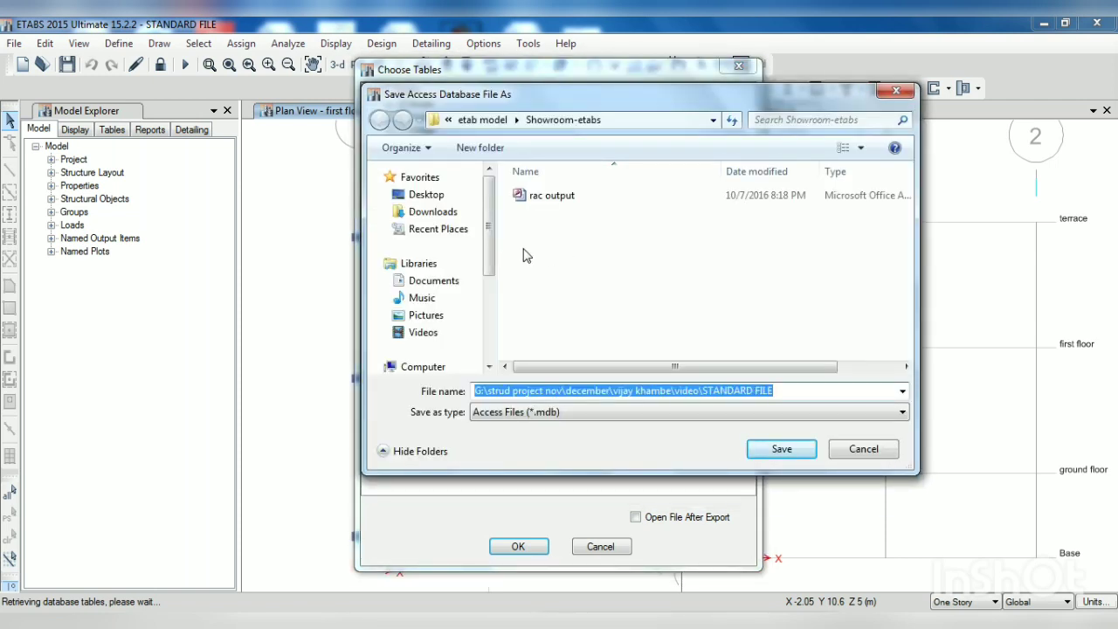
# Save the Access database as STANDARD FILE in the structural drawing folder on Local Disk (G:)
pyautogui.scroll(-3, 492, 240)
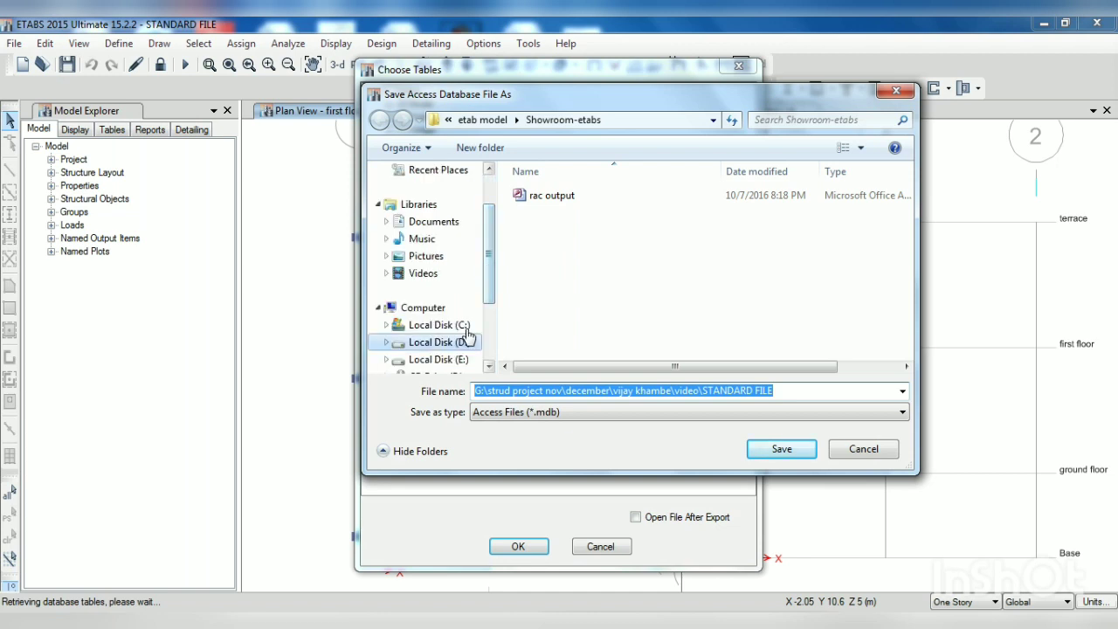
pyautogui.scroll(-1, 476, 297)
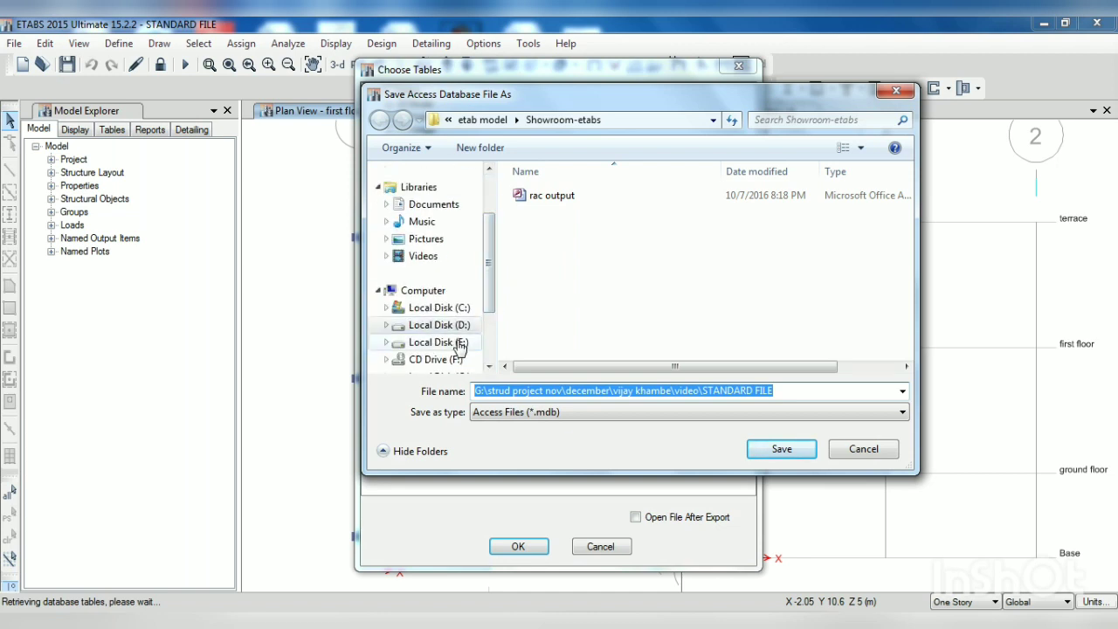
pyautogui.scroll(-2, 456, 349)
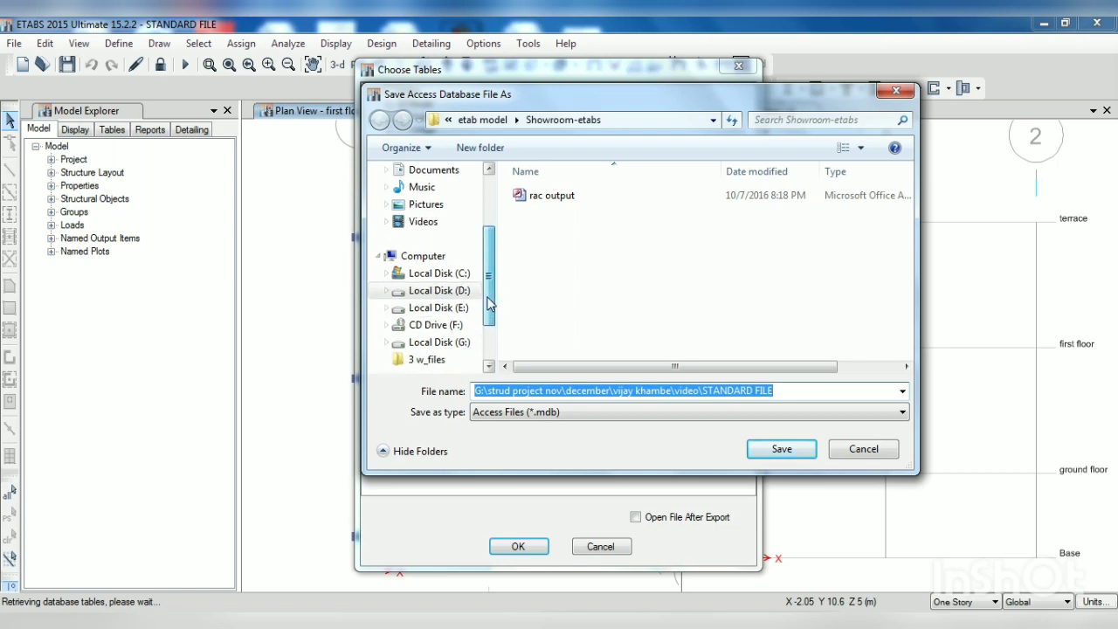
pyautogui.click(453, 342)
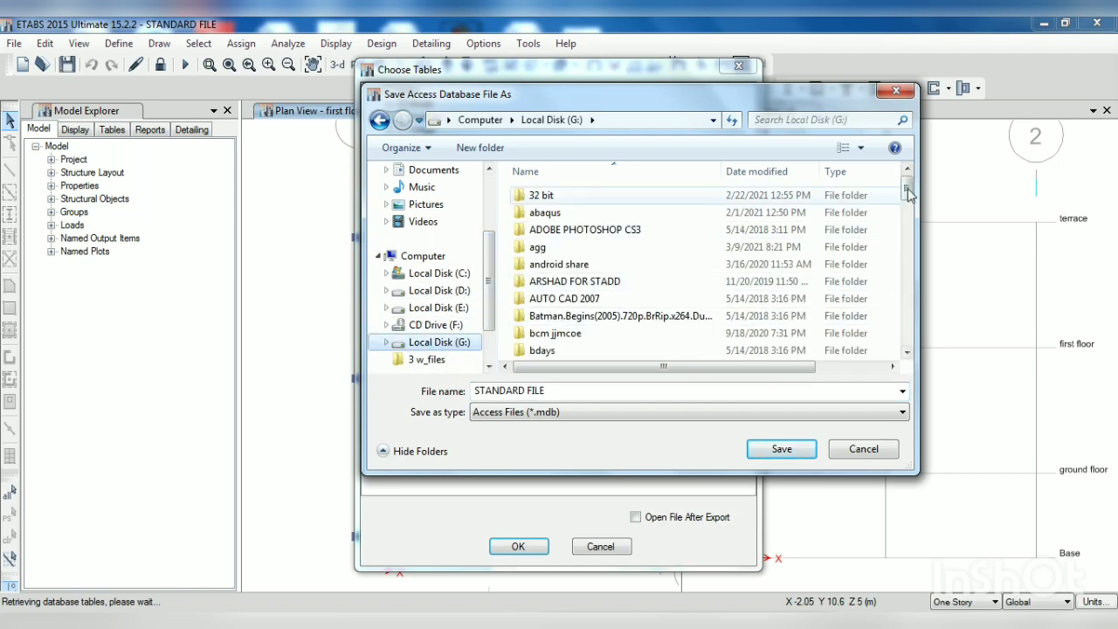
pyautogui.moveTo(907, 191); pyautogui.dragTo(920, 290)
pyautogui.click(612, 282)
pyautogui.press('a')
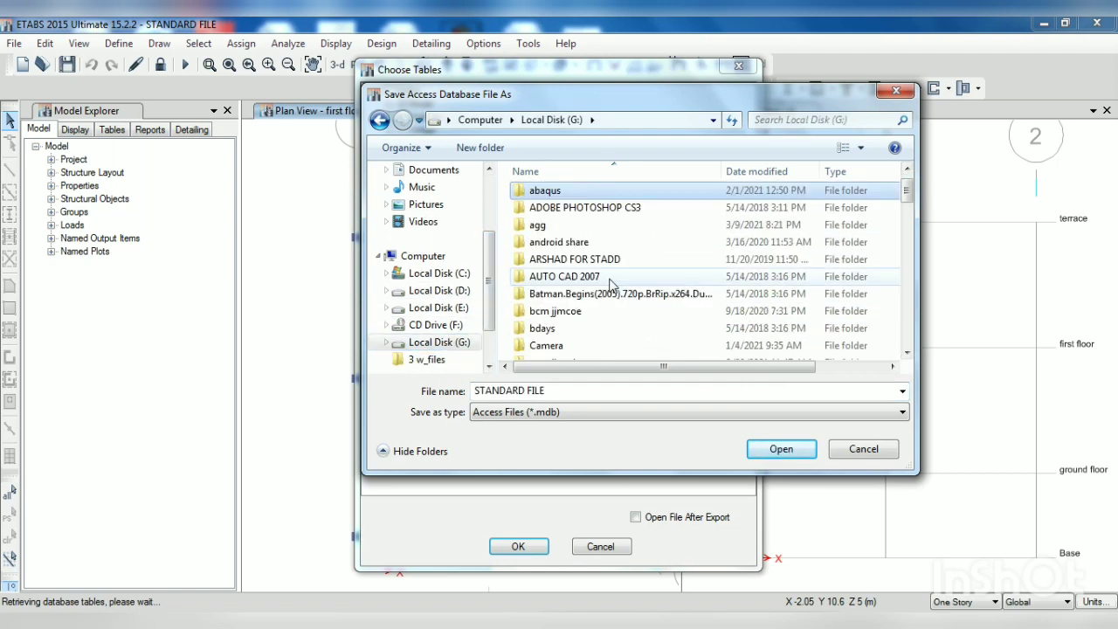
pyautogui.press('a')
pyautogui.press('a')
pyautogui.press('a')
pyautogui.press('a')
pyautogui.press('a')
pyautogui.press('a')
pyautogui.press('a')
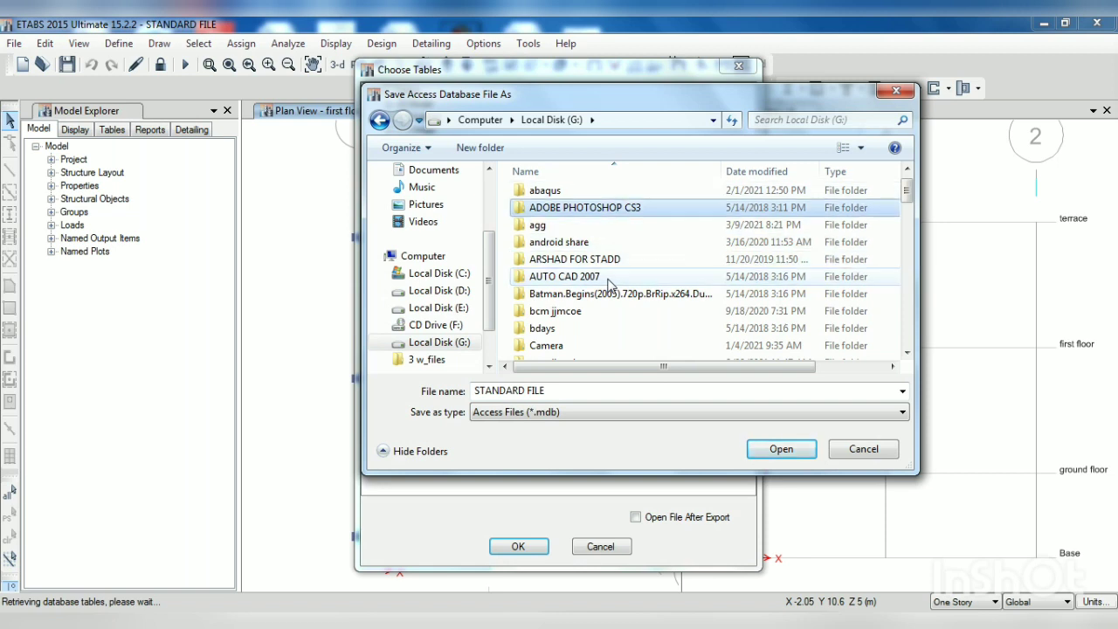
pyautogui.click(608, 277)
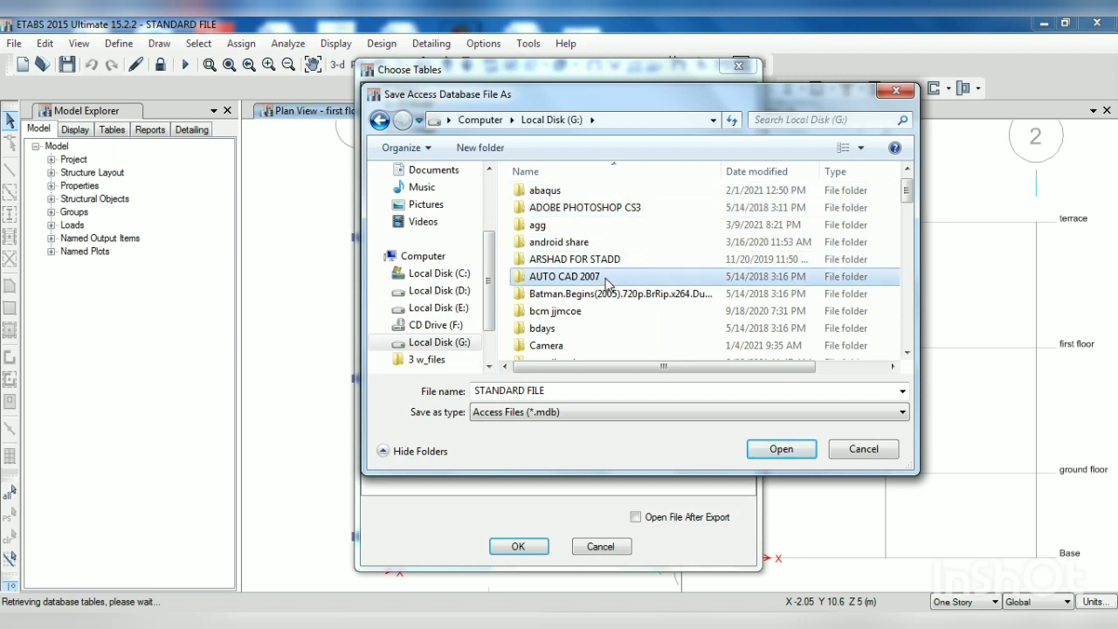
pyautogui.scroll(-20, 608, 282)
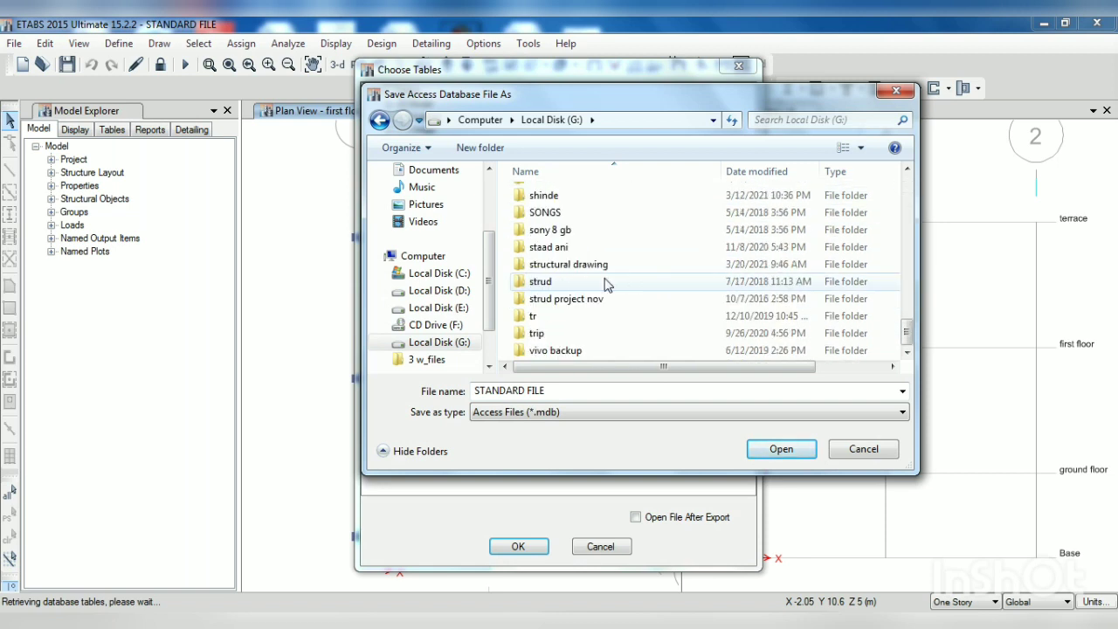
pyautogui.doubleClick(591, 264)
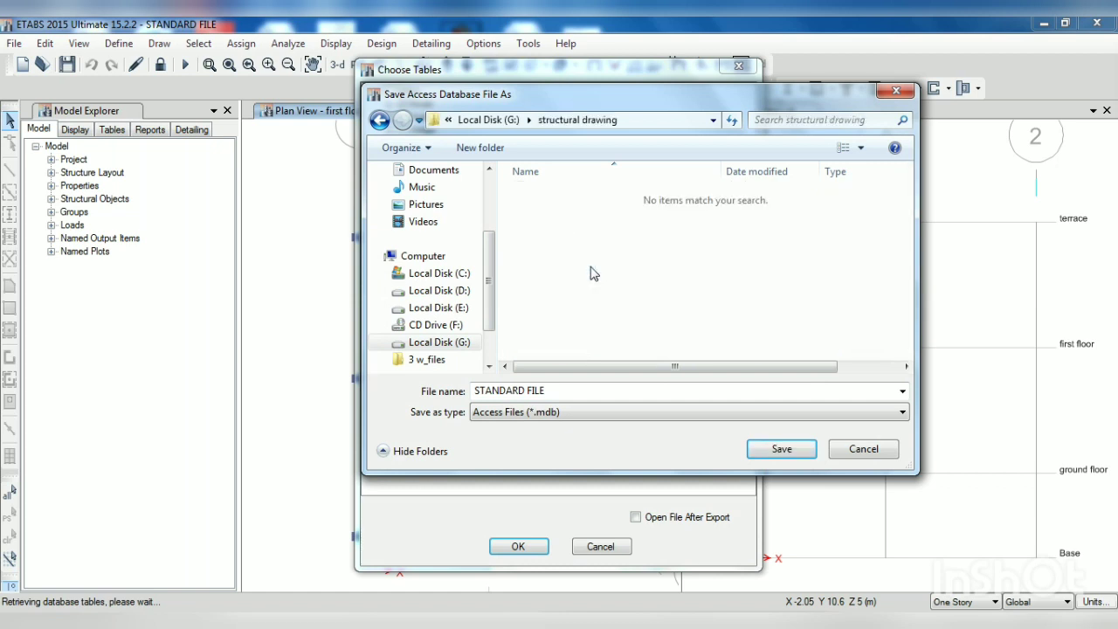
pyautogui.click(758, 449)
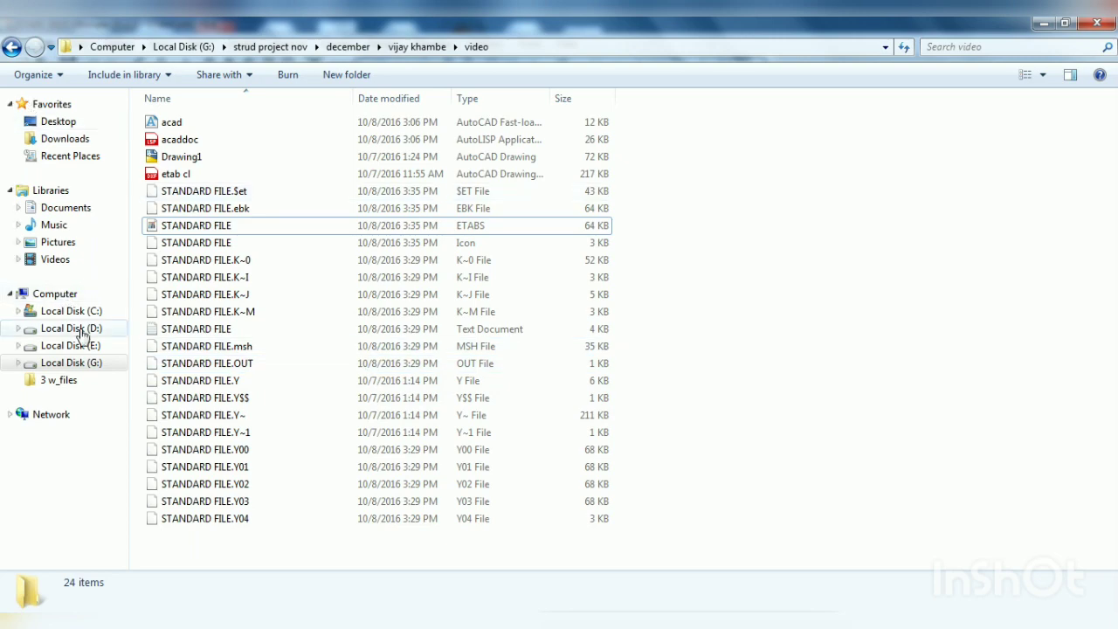
# In Windows Explorer, open the structural drawing folder on Local Disk (G:)
pyautogui.click(86, 363)
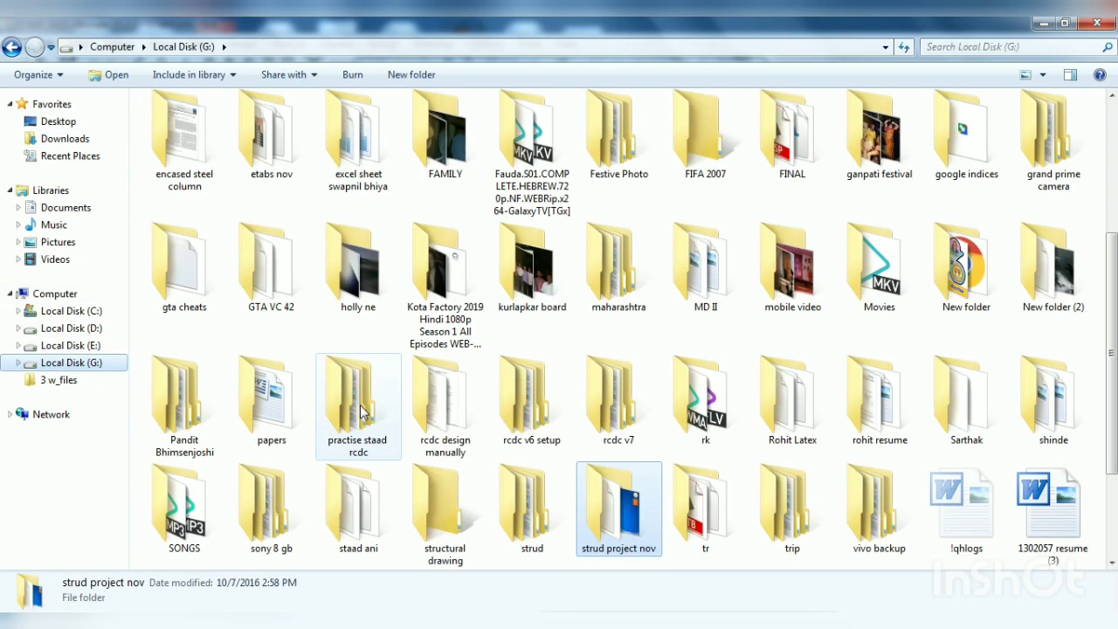
pyautogui.click(363, 410)
pyautogui.press('s')
pyautogui.press('s')
pyautogui.press('s')
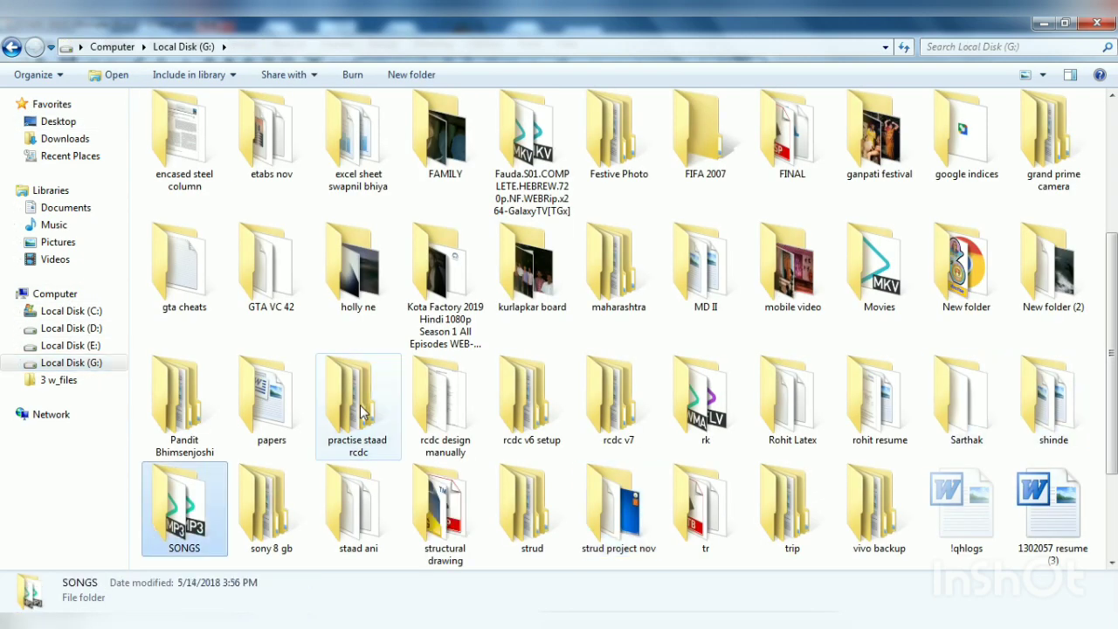
pyautogui.press('s')
pyautogui.press('s')
pyautogui.press('s')
pyautogui.doubleClick(417, 503)
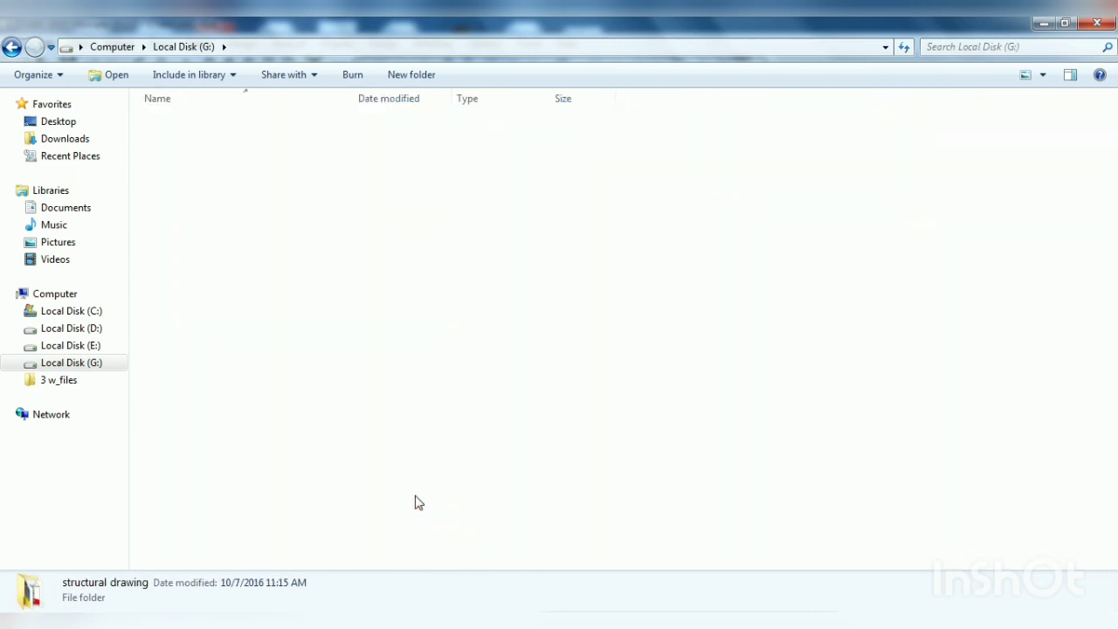
# Refresh the structural drawing folder repeatedly to check the size of the exported STANDARD FILE database and whether its lock file remains
pyautogui.rightClick(348, 341)
pyautogui.click(416, 402)
pyautogui.rightClick(440, 328)
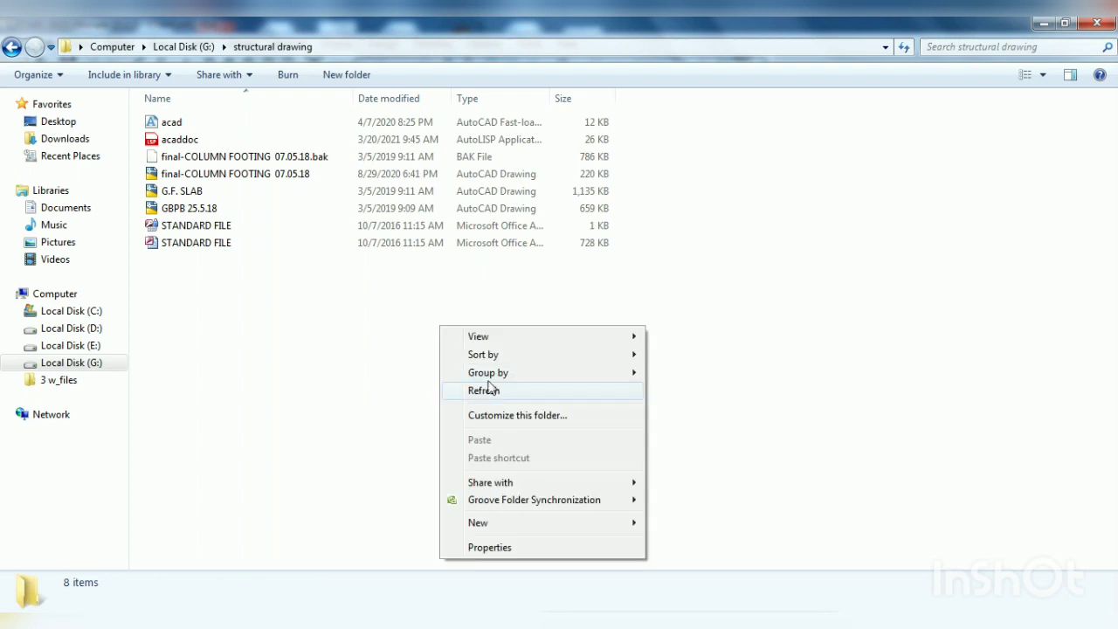
pyautogui.click(490, 391)
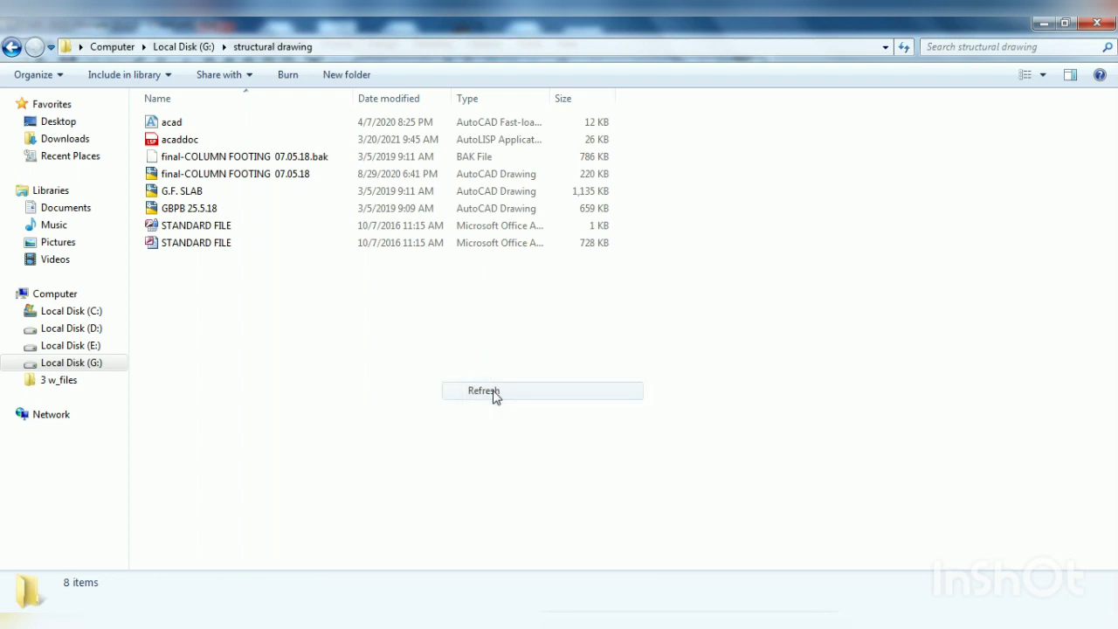
pyautogui.rightClick(589, 315)
pyautogui.click(642, 378)
pyautogui.rightClick(645, 350)
pyautogui.click(690, 416)
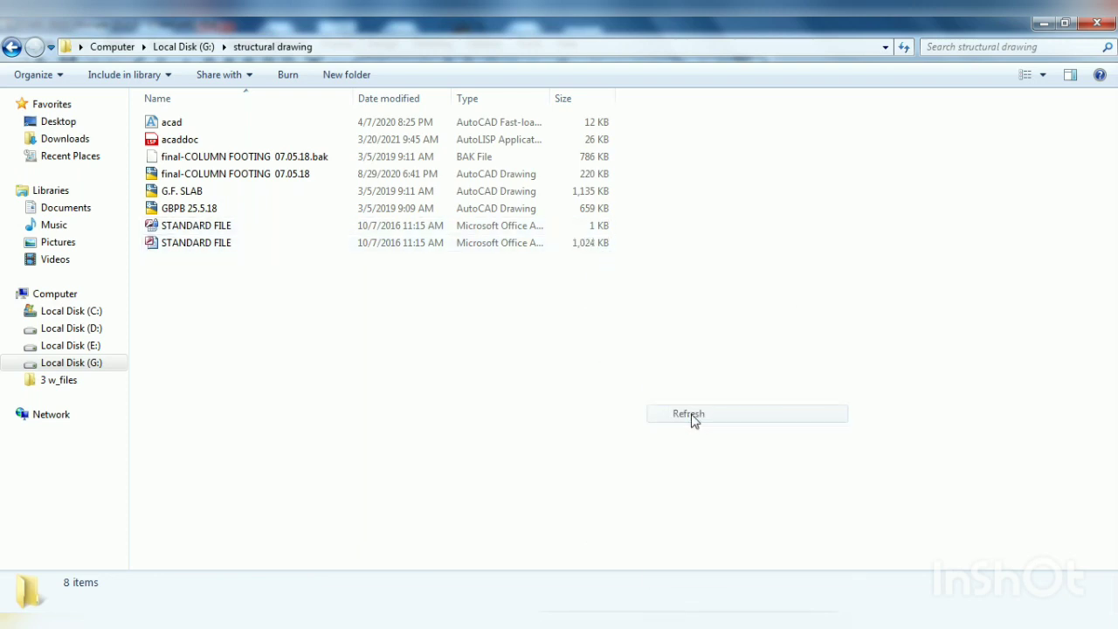
pyautogui.rightClick(638, 327)
pyautogui.click(691, 389)
pyautogui.rightClick(613, 324)
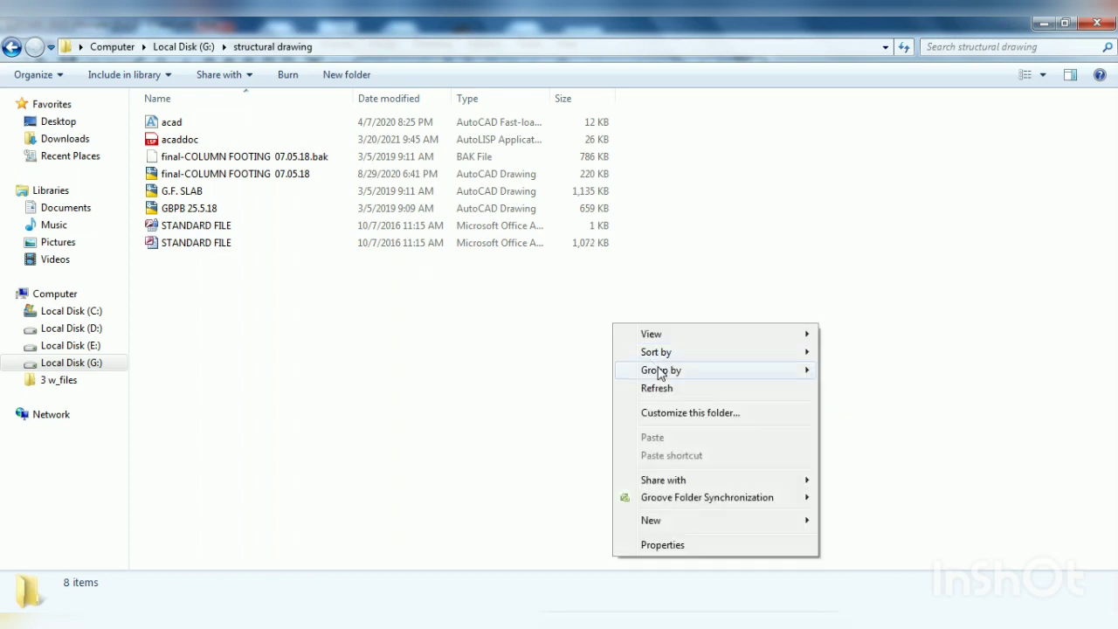
pyautogui.click(669, 387)
pyautogui.rightClick(635, 320)
pyautogui.click(688, 386)
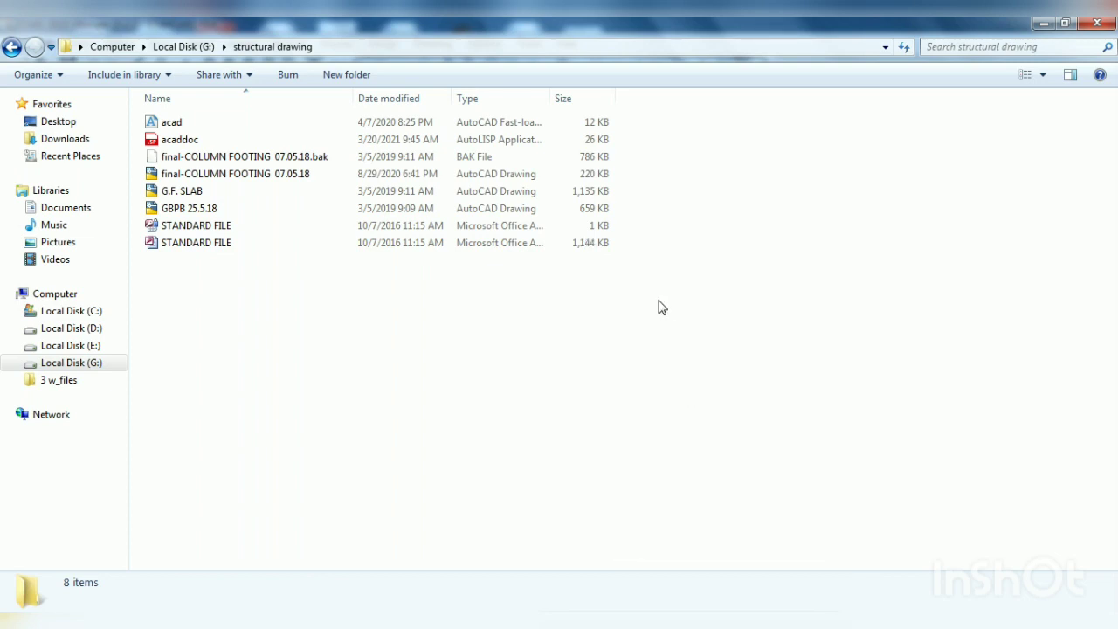
pyautogui.rightClick(660, 306)
pyautogui.click(698, 367)
pyautogui.rightClick(599, 337)
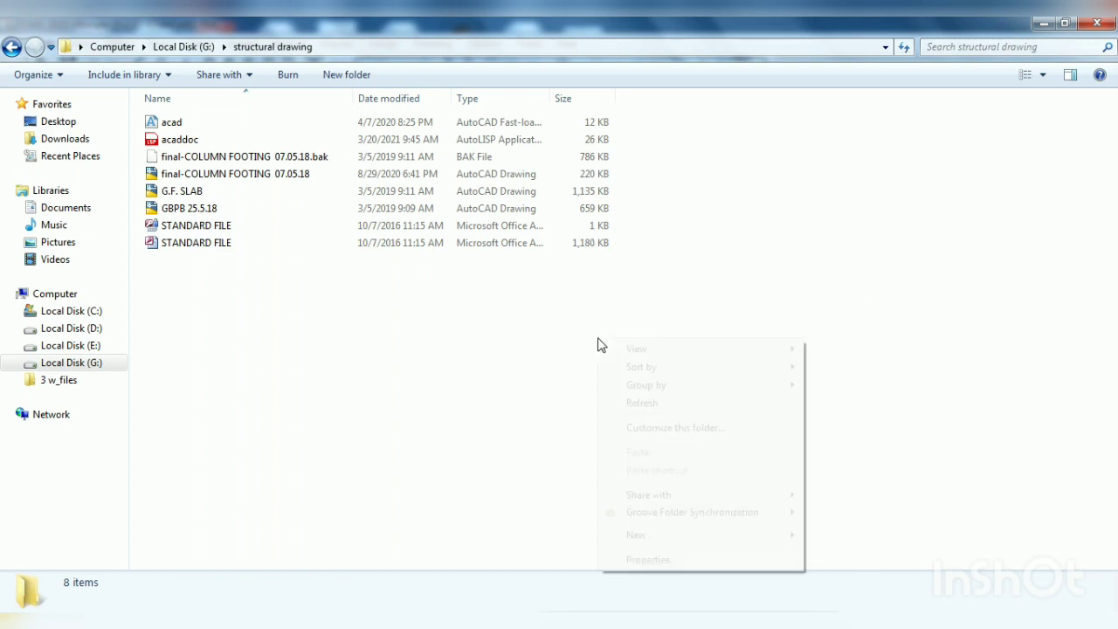
pyautogui.click(662, 400)
pyautogui.rightClick(605, 330)
pyautogui.click(673, 397)
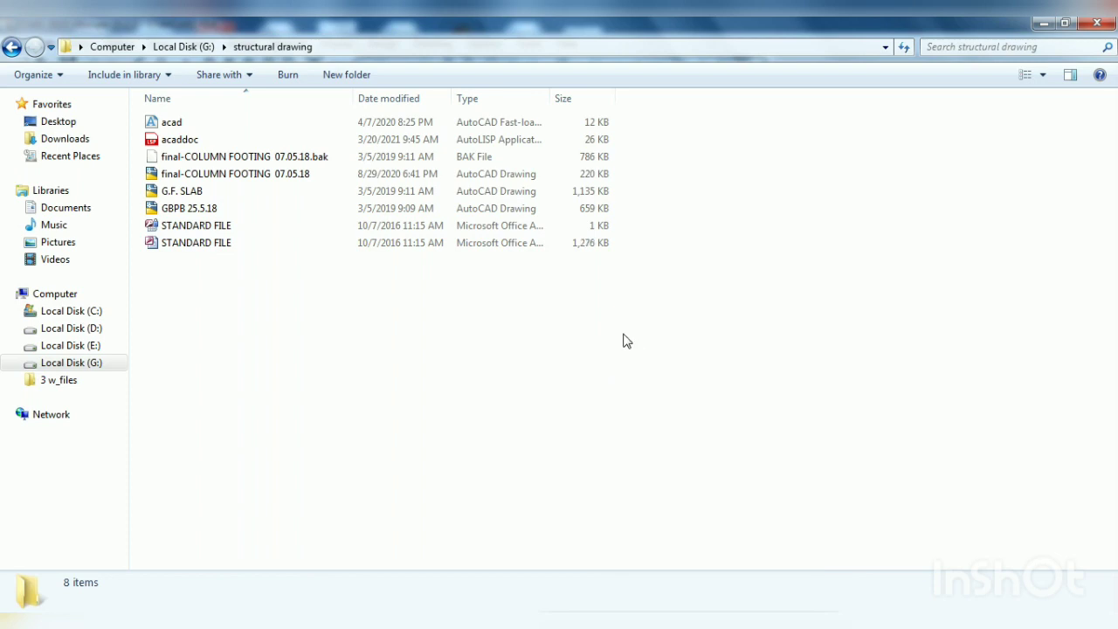
pyautogui.rightClick(643, 332)
pyautogui.click(678, 397)
pyautogui.rightClick(600, 347)
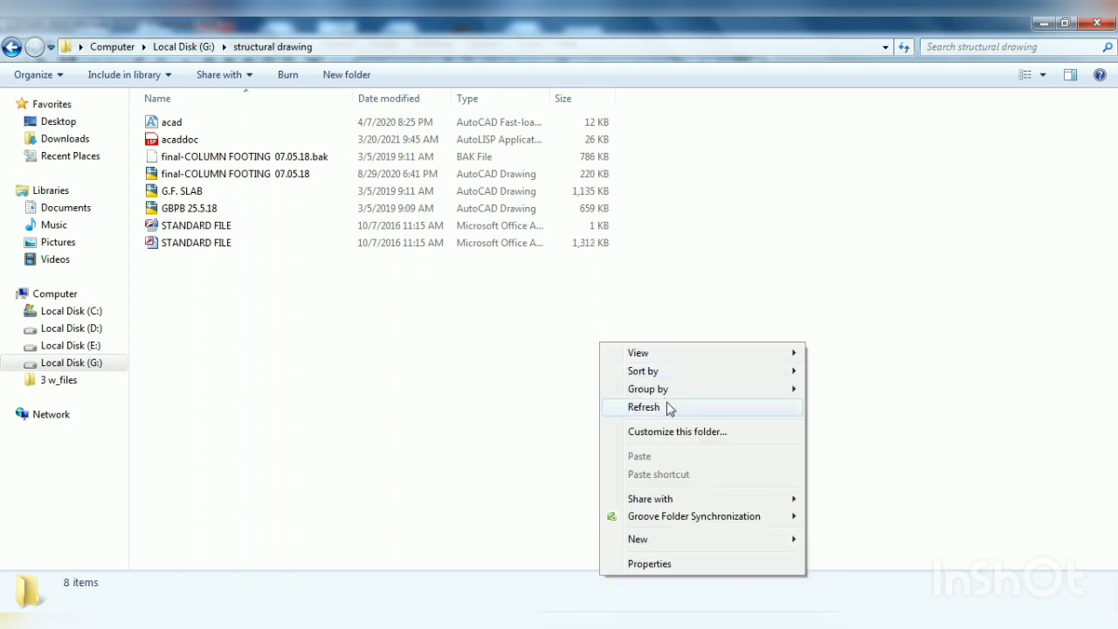
pyautogui.click(704, 407)
pyautogui.rightClick(702, 279)
pyautogui.click(738, 341)
pyautogui.rightClick(677, 322)
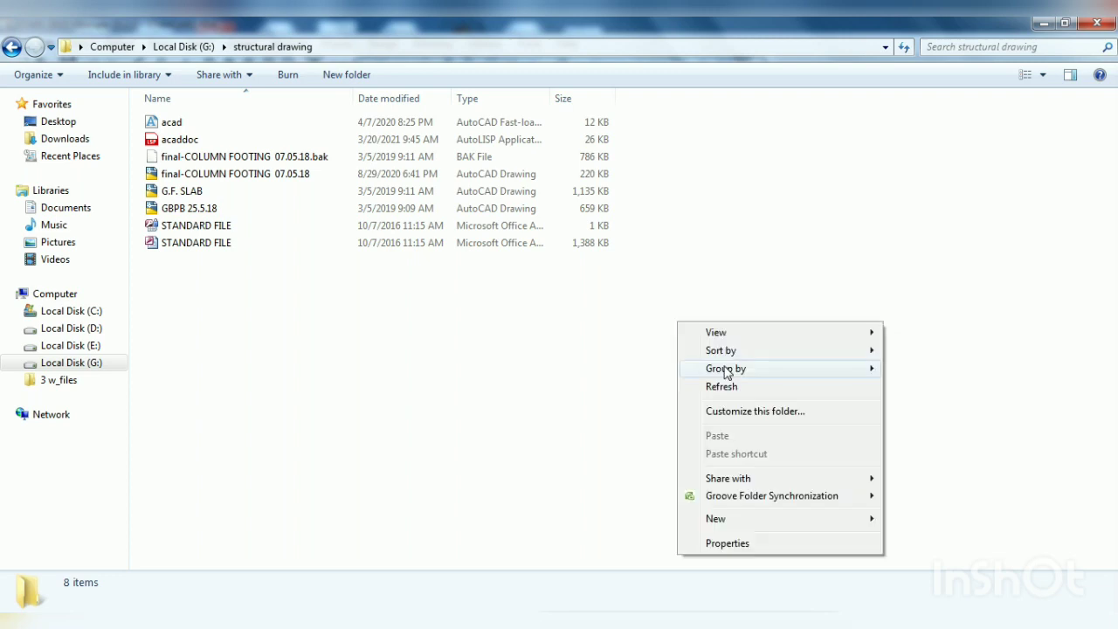
pyautogui.click(731, 388)
pyautogui.rightClick(655, 322)
pyautogui.click(712, 387)
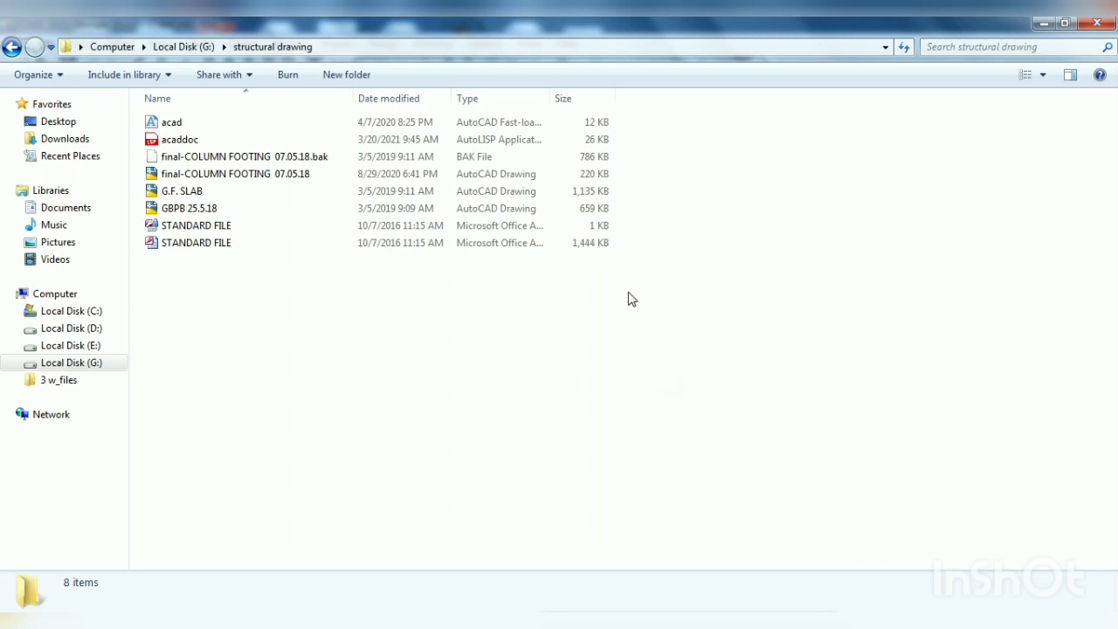
pyautogui.rightClick(559, 267)
pyautogui.click(638, 333)
pyautogui.rightClick(697, 376)
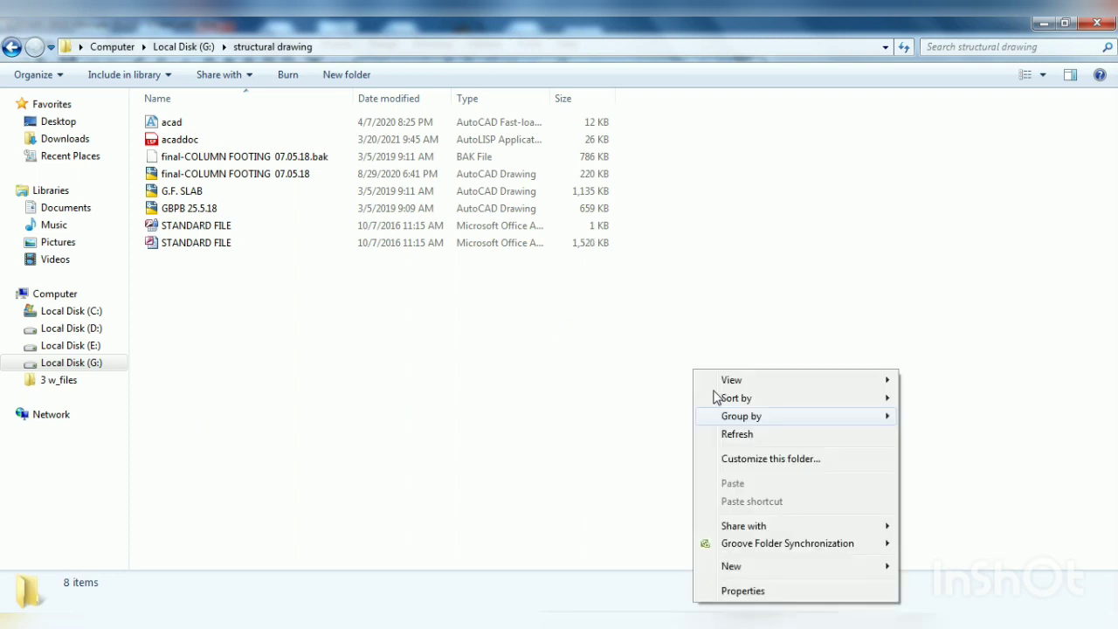
pyautogui.click(751, 434)
pyautogui.rightClick(668, 329)
pyautogui.click(731, 392)
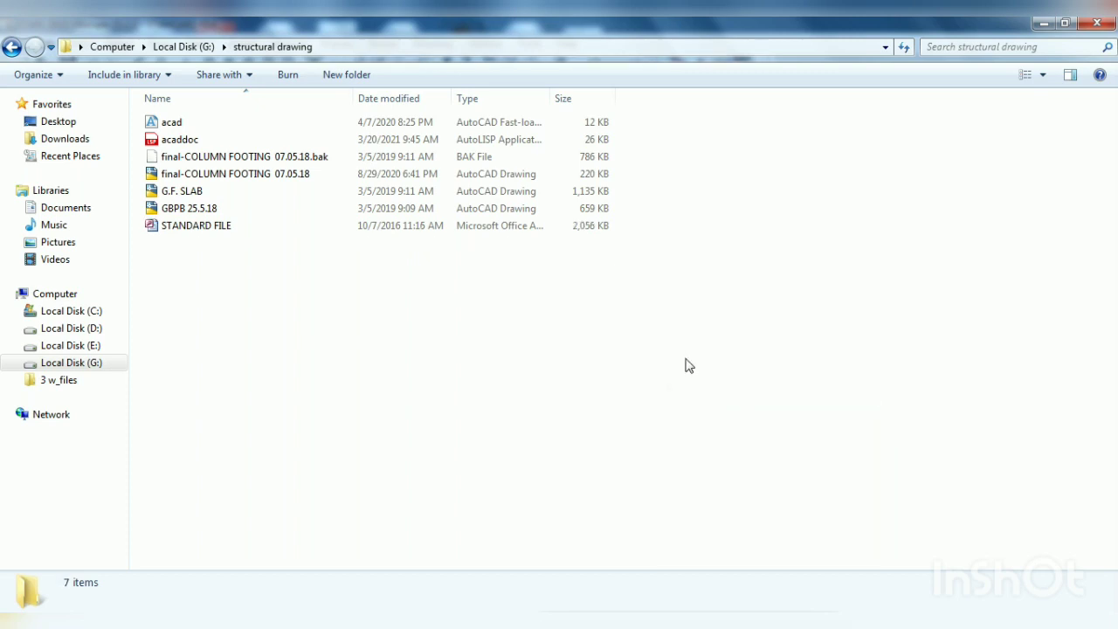
pyautogui.rightClick(684, 356)
pyautogui.click(742, 424)
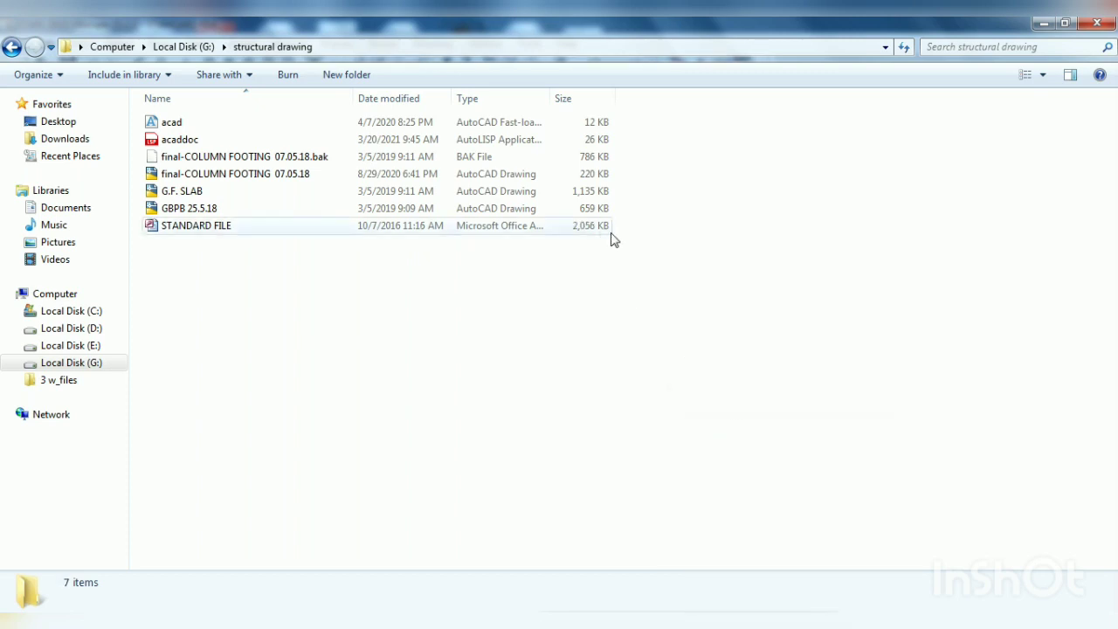
pyautogui.rightClick(621, 316)
pyautogui.click(682, 381)
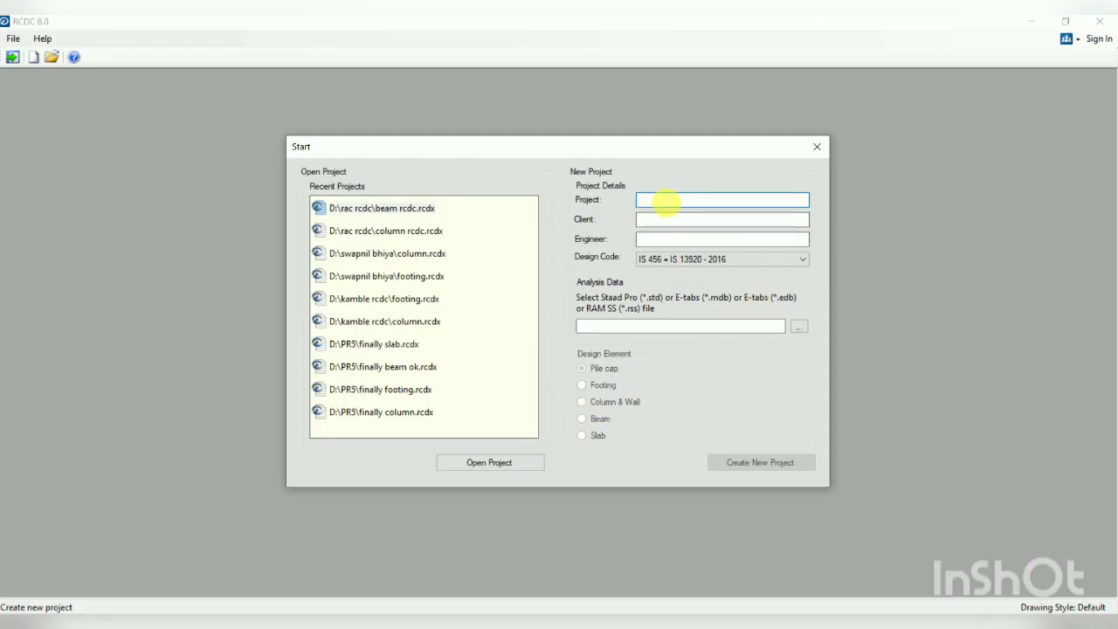
# Enter "a" as the project, client and engineer in the new project details
pyautogui.write('a')
pyautogui.click(662, 221)
pyautogui.write('a')
pyautogui.click(680, 238)
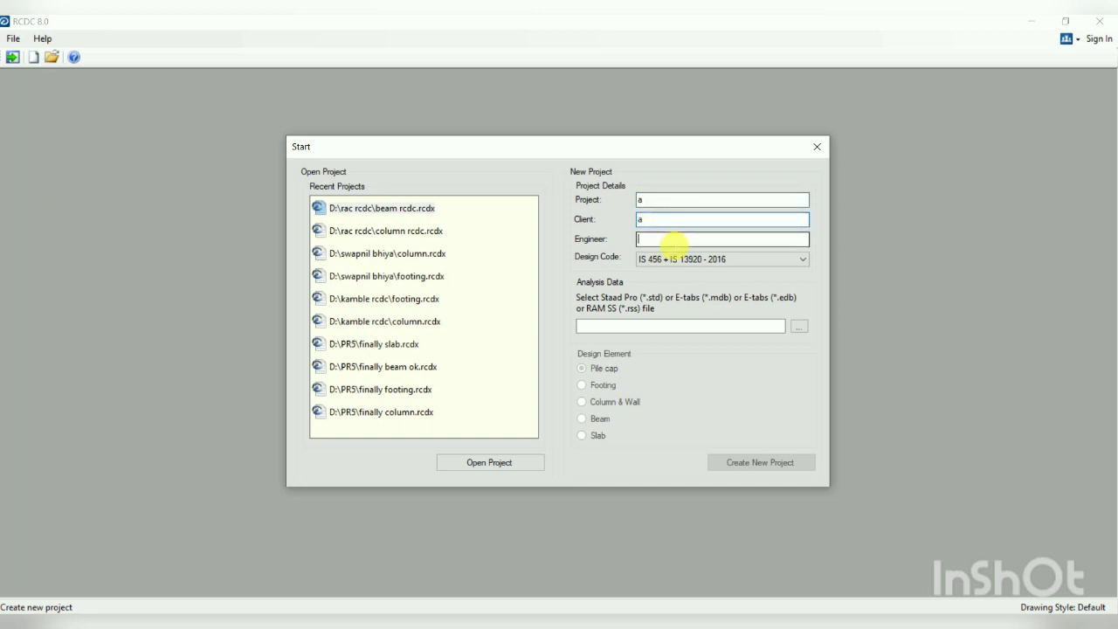
pyautogui.write('a')
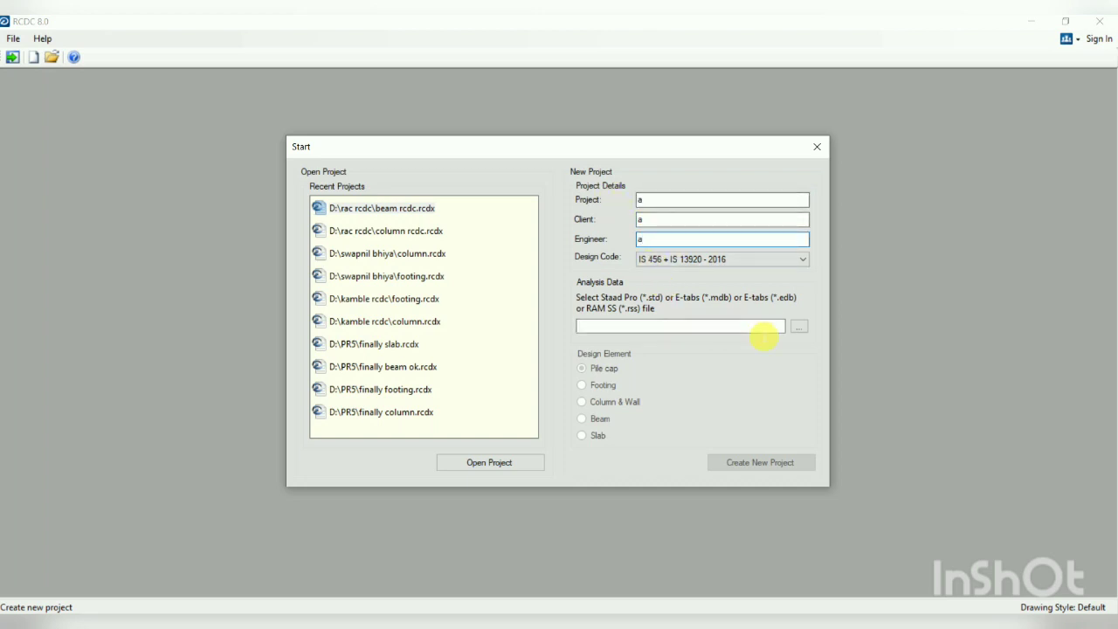
# Load STANDARD FILE.mdb from the "e to r" folder on New Volume (D:) as analysis data and create a new Footing project
pyautogui.click(799, 328)
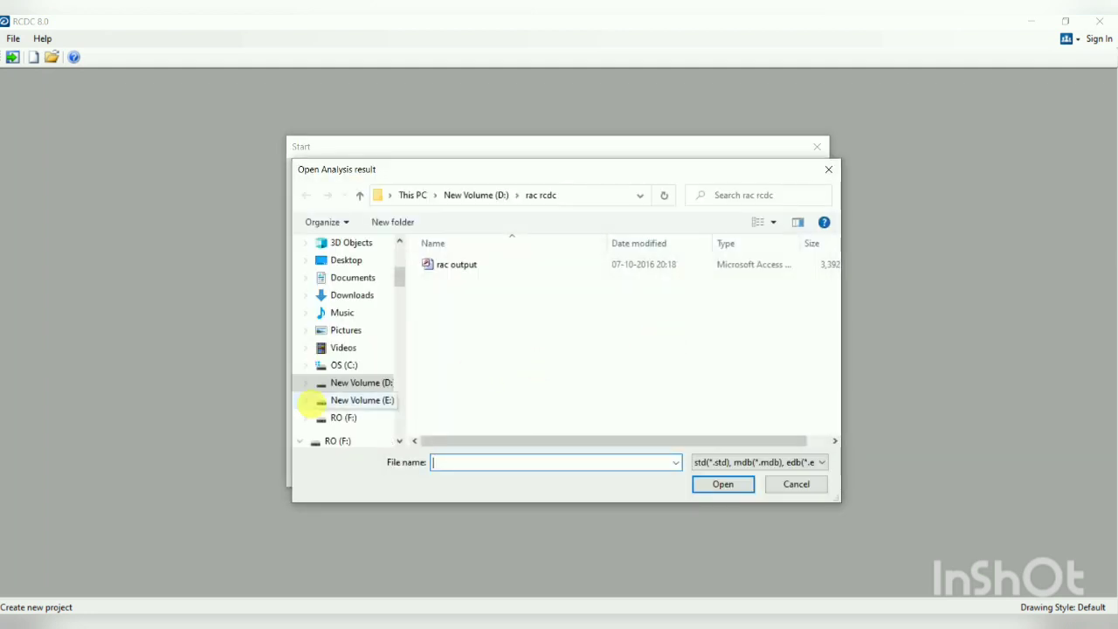
pyautogui.click(337, 383)
pyautogui.click(454, 267)
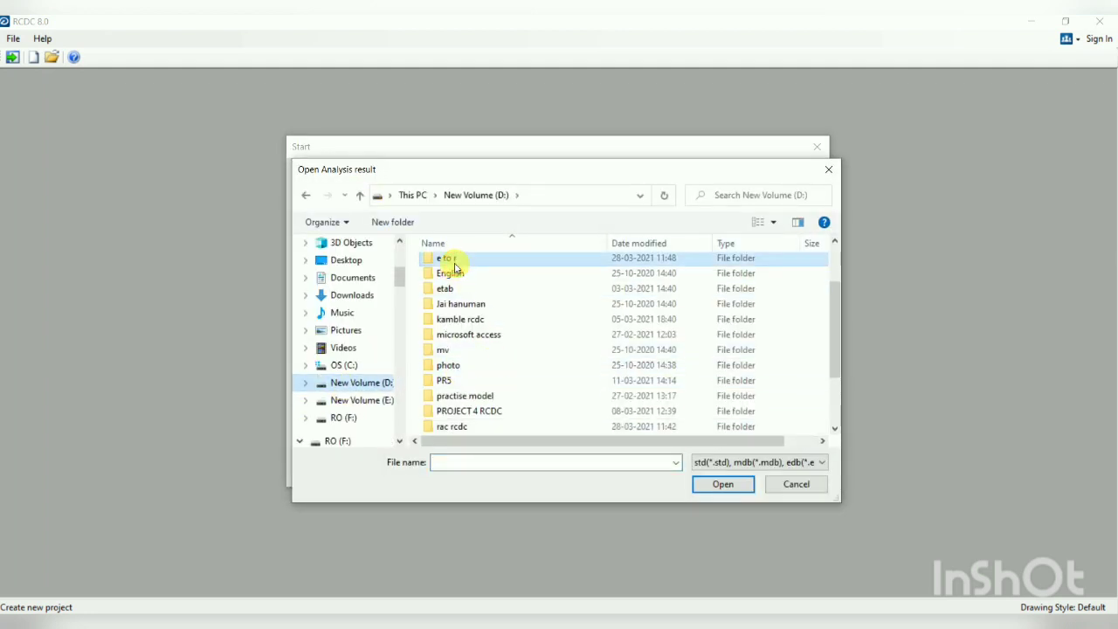
pyautogui.doubleClick(454, 262)
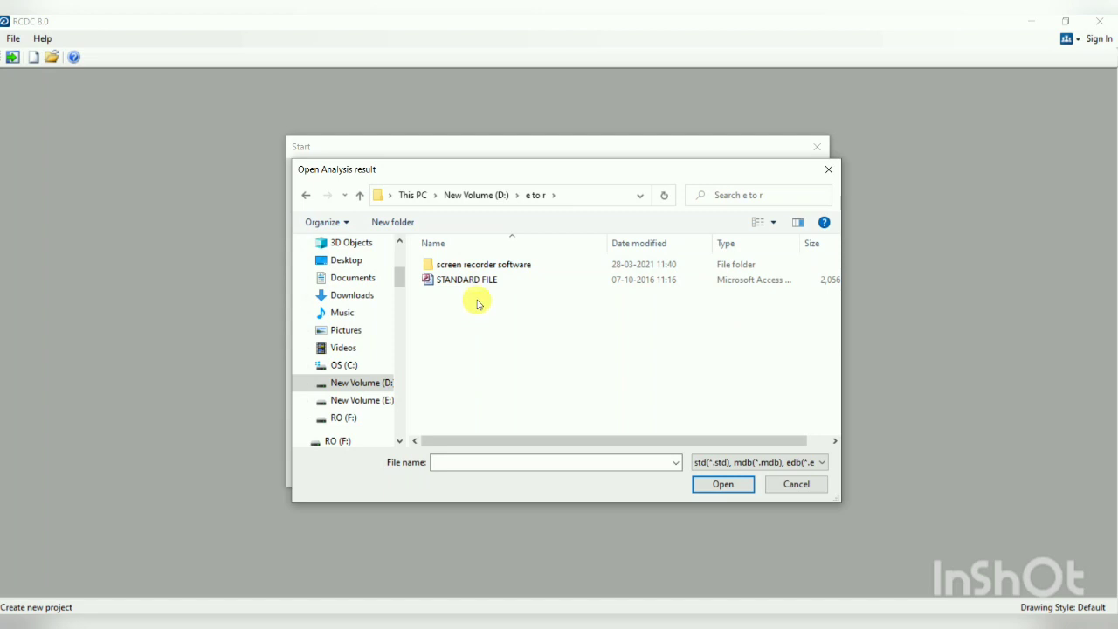
pyautogui.click(469, 284)
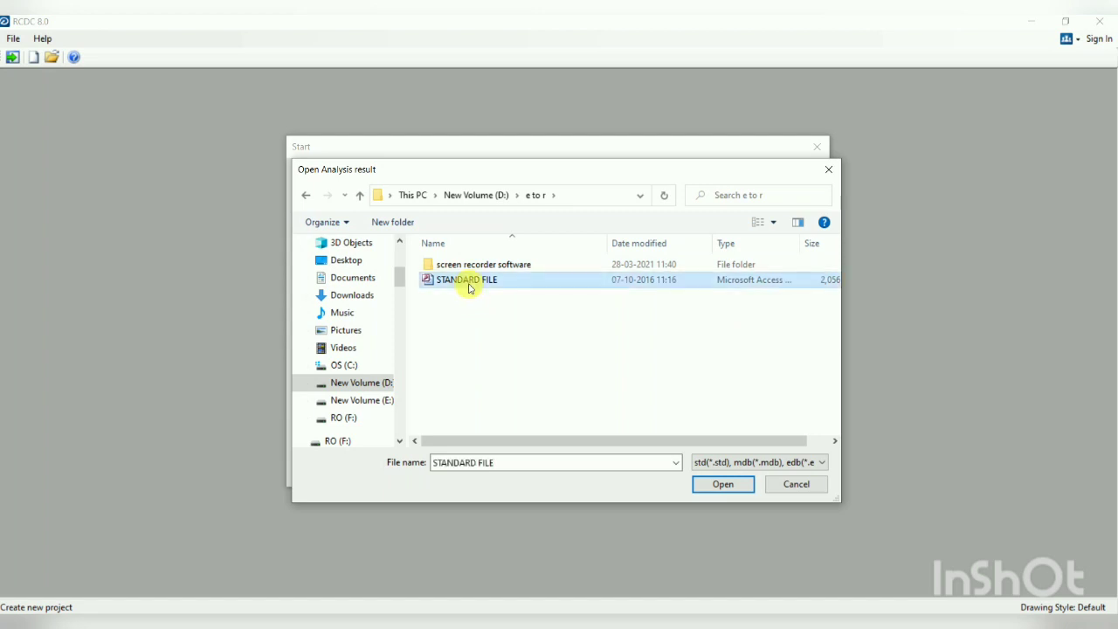
pyautogui.click(721, 484)
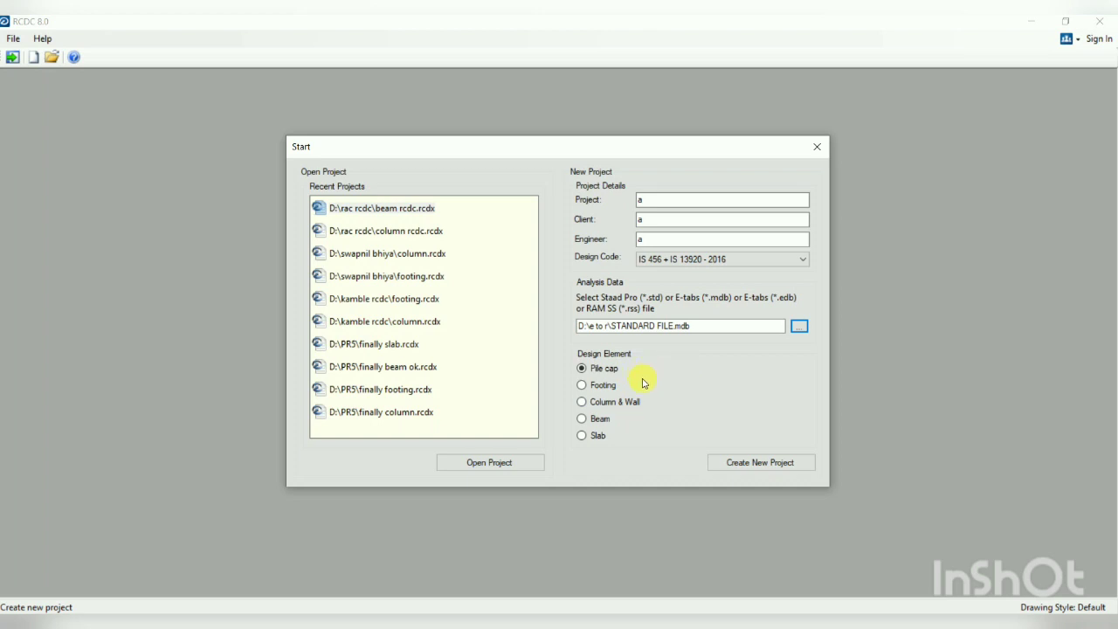
pyautogui.click(617, 385)
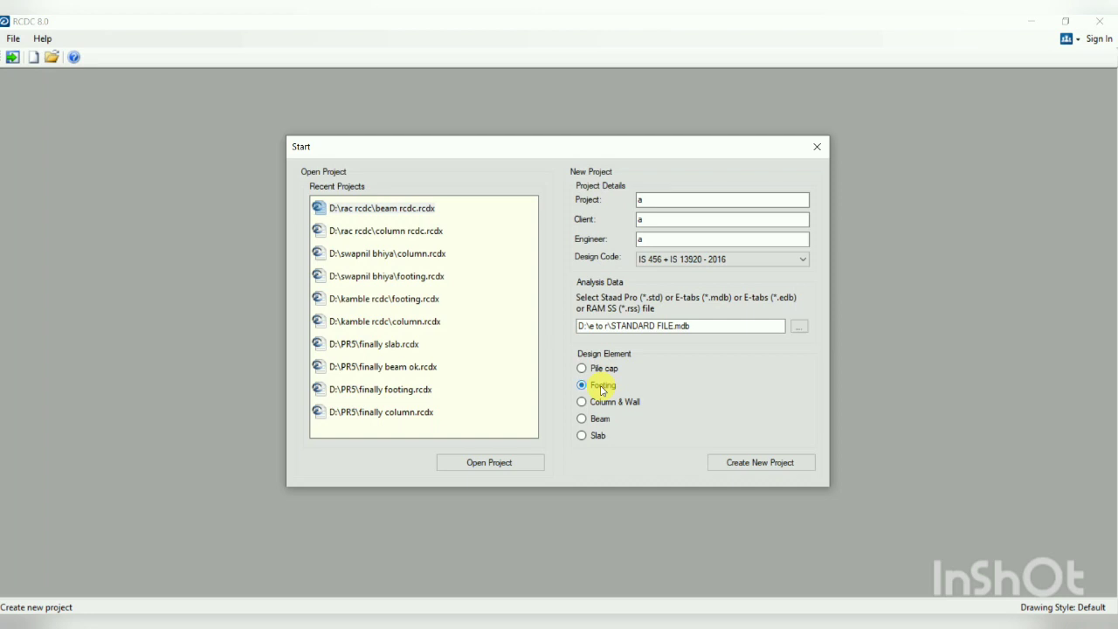
pyautogui.click(730, 463)
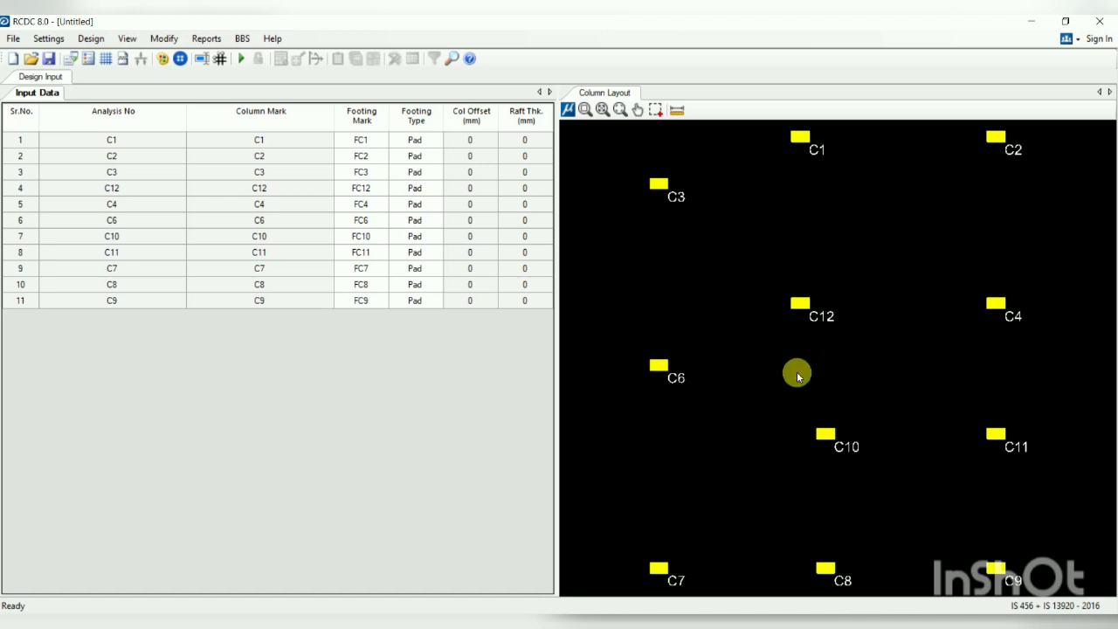
# Rename the columns in the layout in bottom-to-top order
pyautogui.click(161, 39)
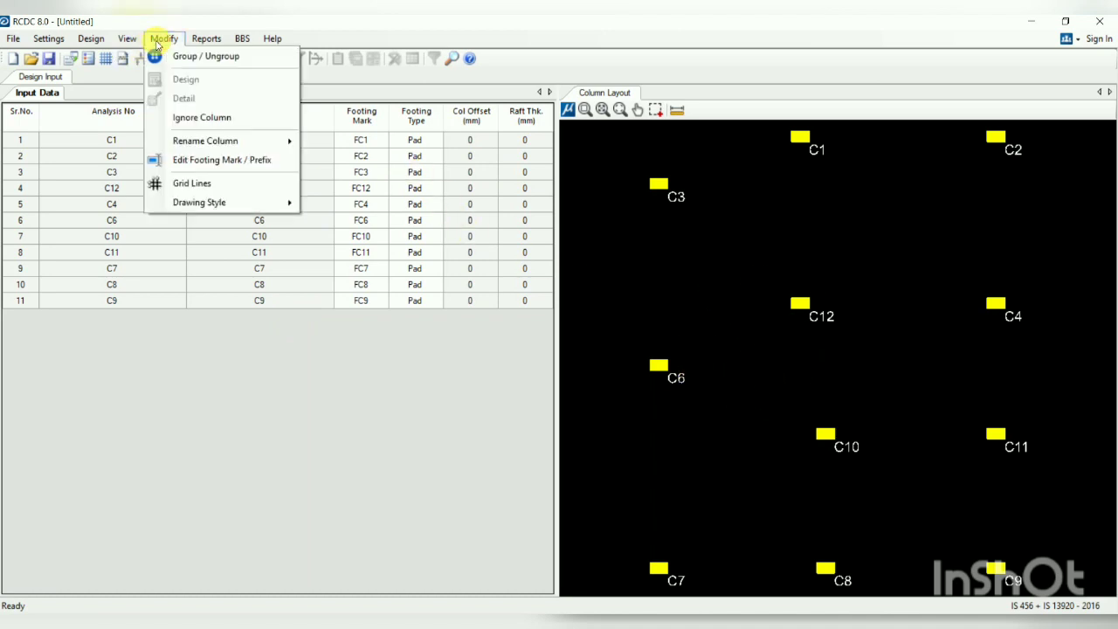
pyautogui.moveTo(247, 141)
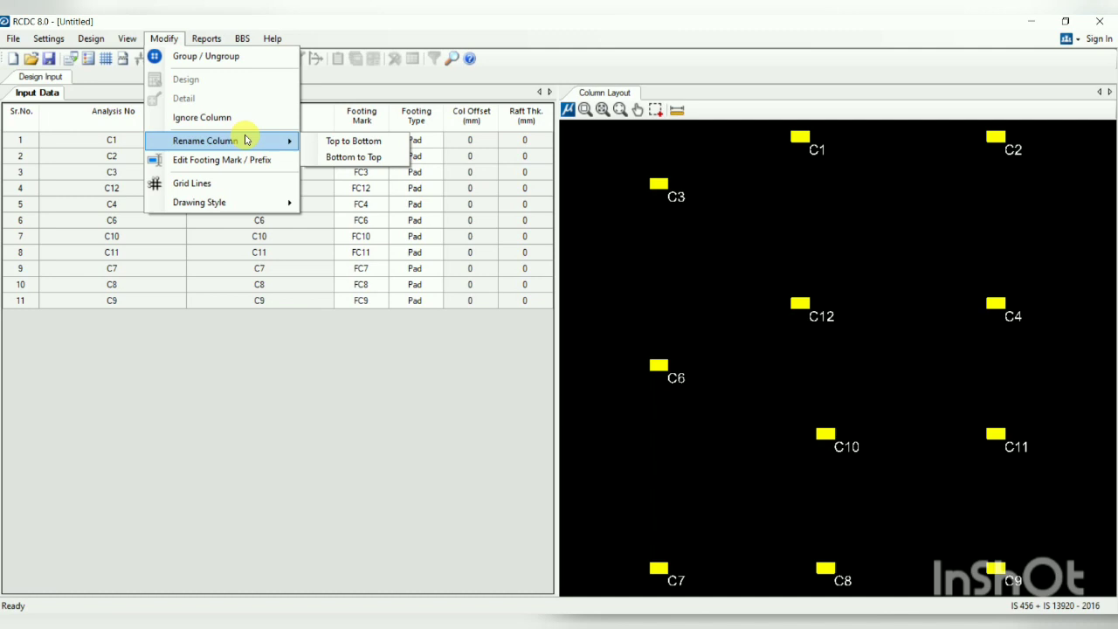
pyautogui.click(325, 159)
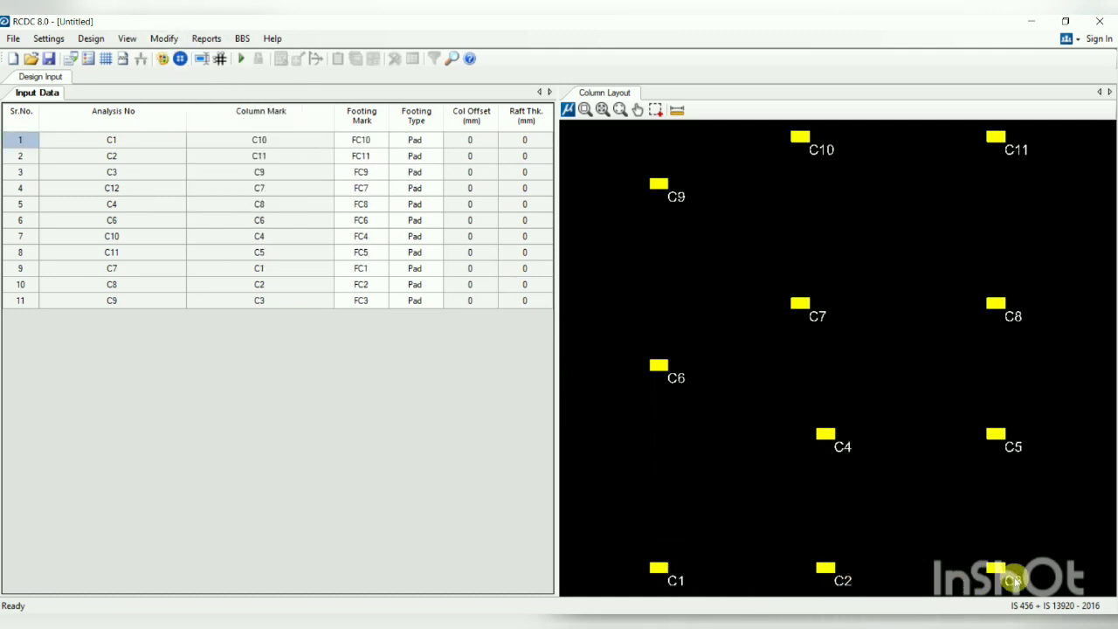
# In the general settings, enable the sliding and overturning checks and disable the provision of top steel
pyautogui.click(48, 38)
pyautogui.click(80, 56)
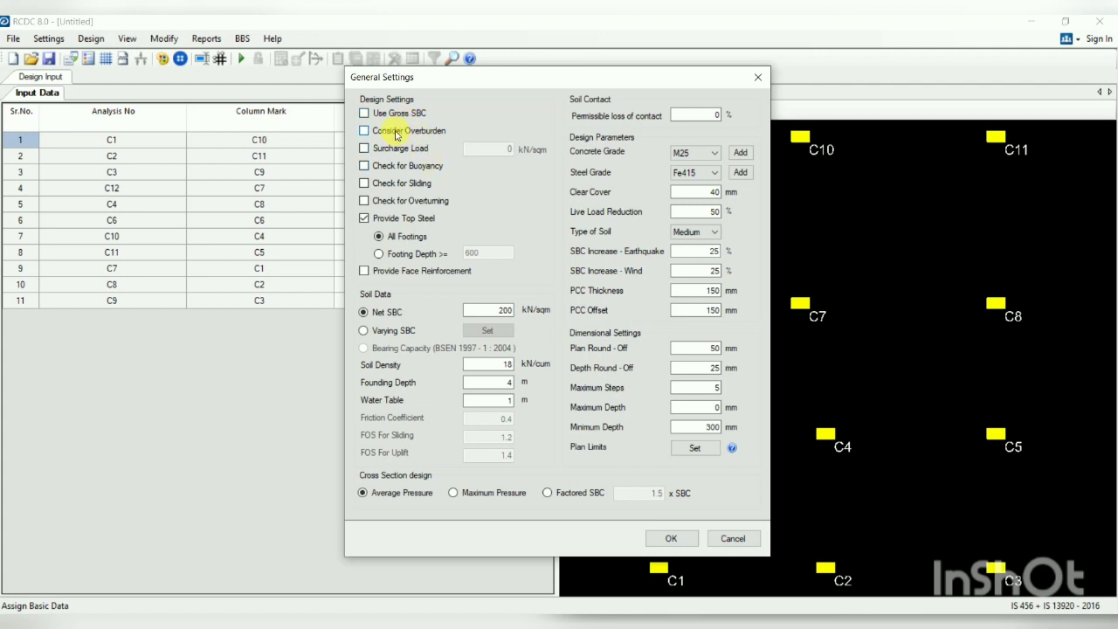
pyautogui.click(387, 184)
pyautogui.click(393, 201)
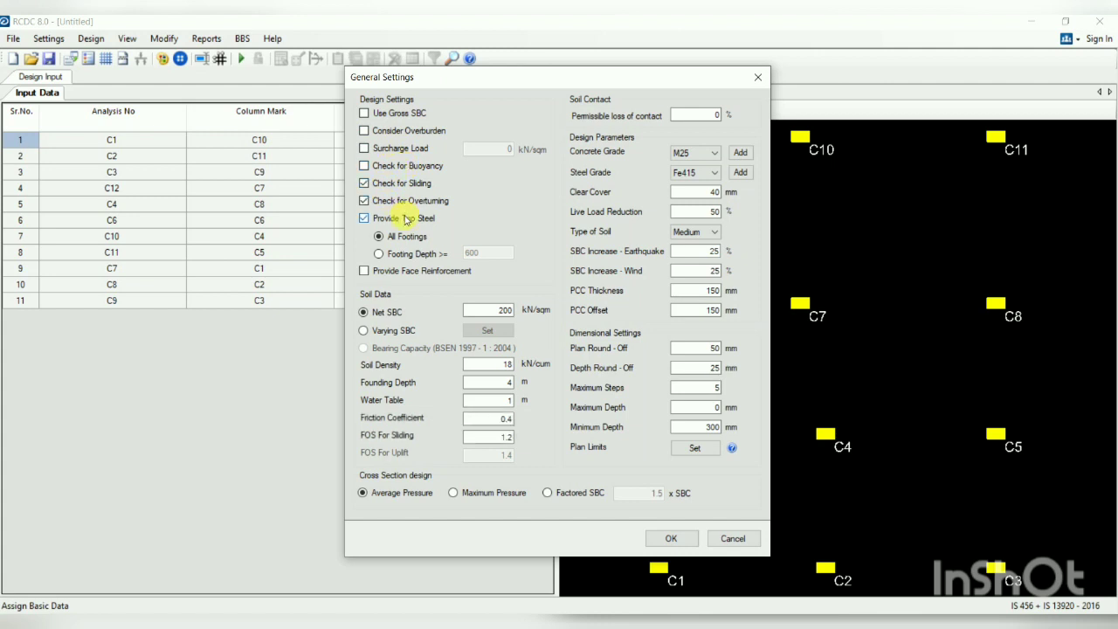
pyautogui.click(365, 218)
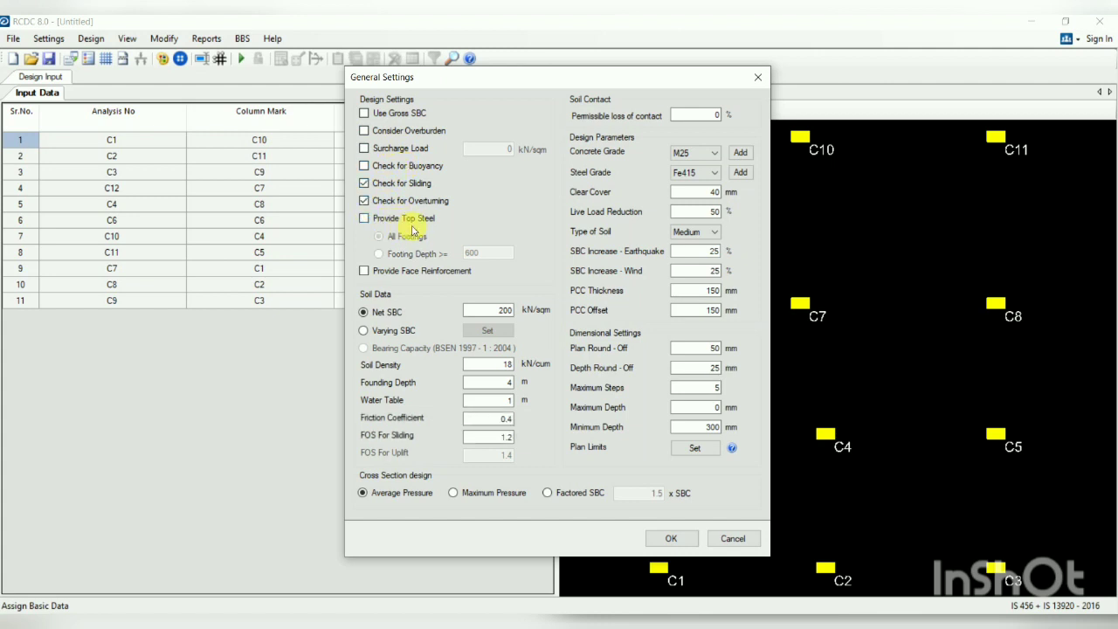
# Set the net SBC to 400 kN/sqm, the concrete grade to M20 and the steel grade to Fe500
pyautogui.doubleClick(503, 310)
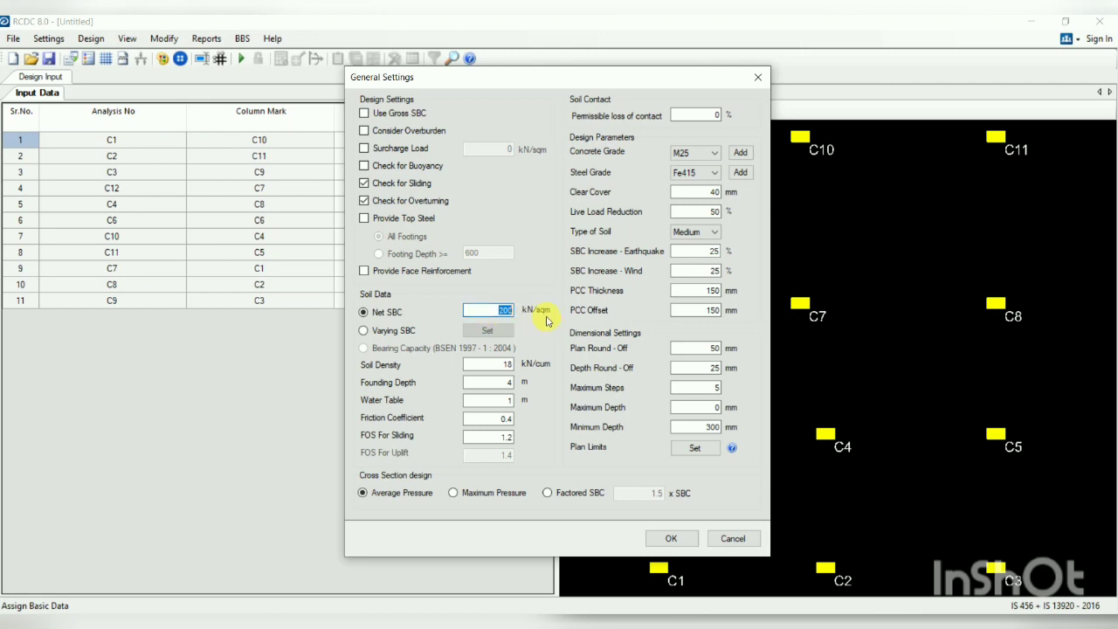
pyautogui.write('4')
pyautogui.click(696, 155)
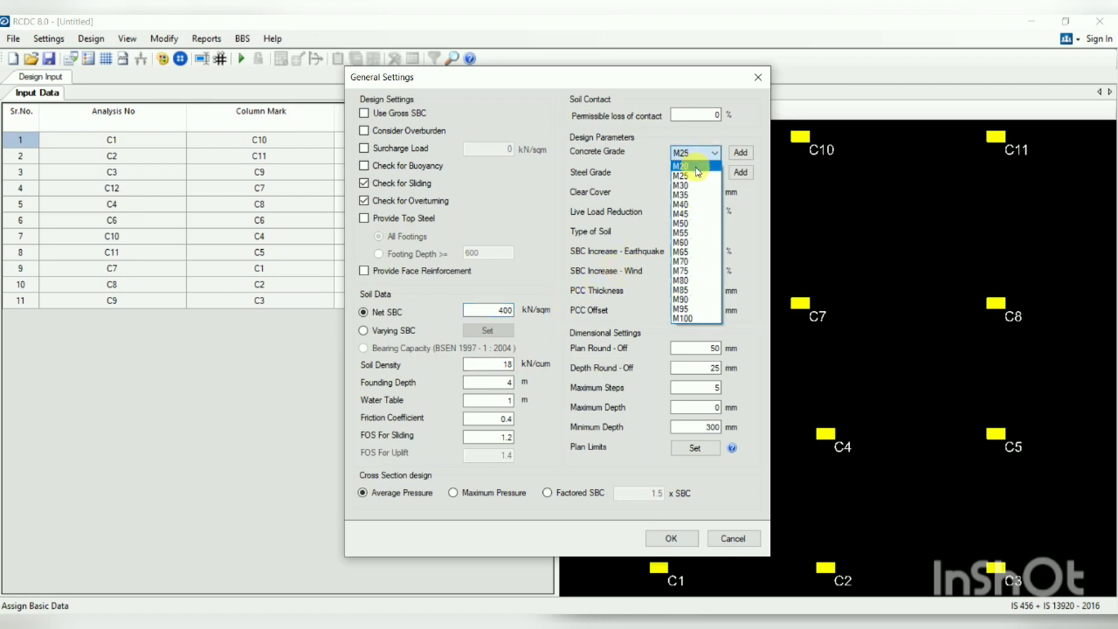
pyautogui.click(698, 167)
pyautogui.click(696, 174)
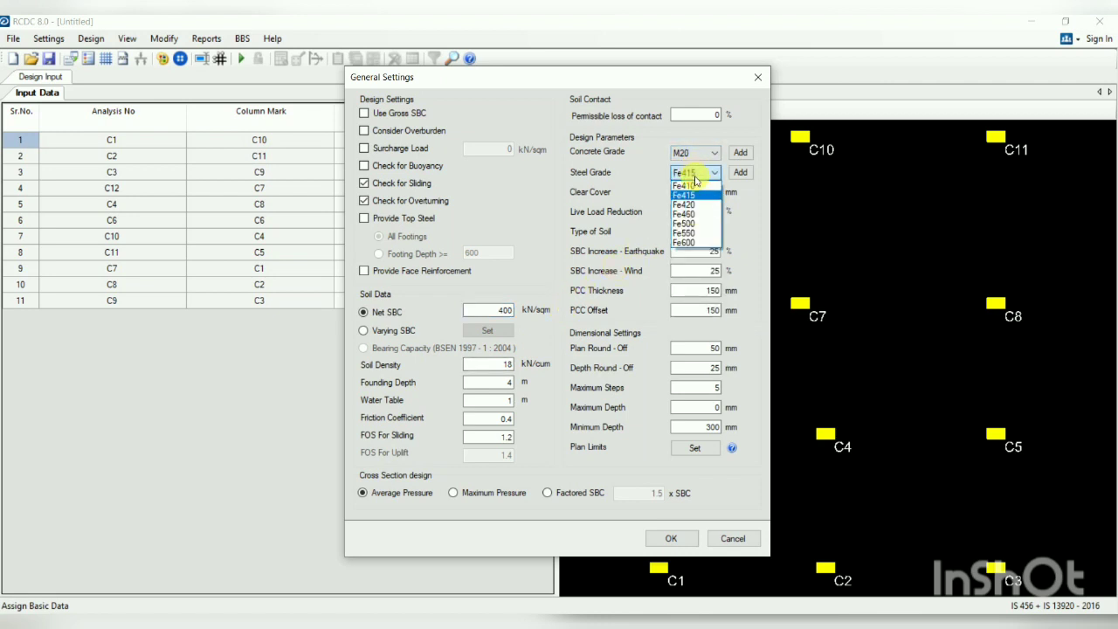
pyautogui.click(699, 224)
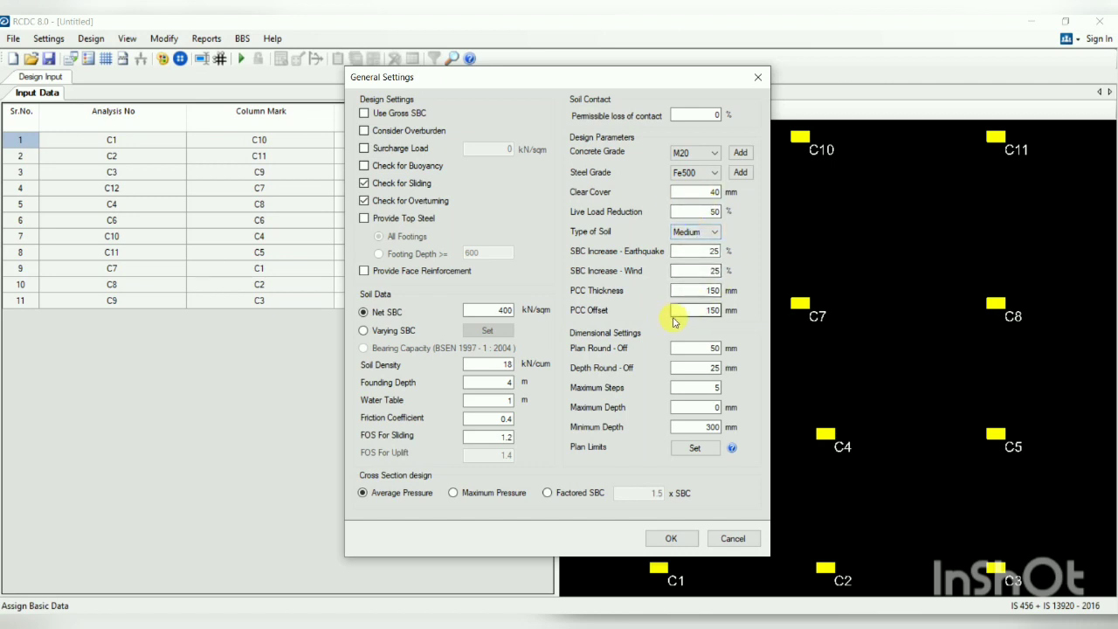
# Set the PCC thickness to 100 mm, PCC offset to 75 mm and founding depth to 1.5 m, and accept the general settings
pyautogui.doubleClick(709, 291)
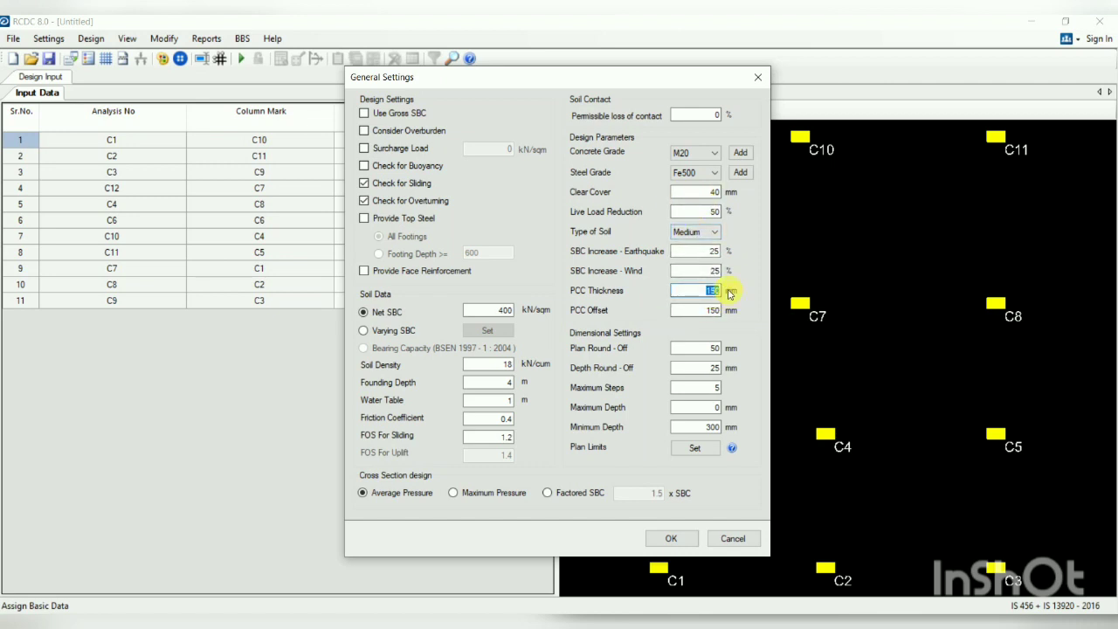
pyautogui.write('100')
pyautogui.doubleClick(718, 312)
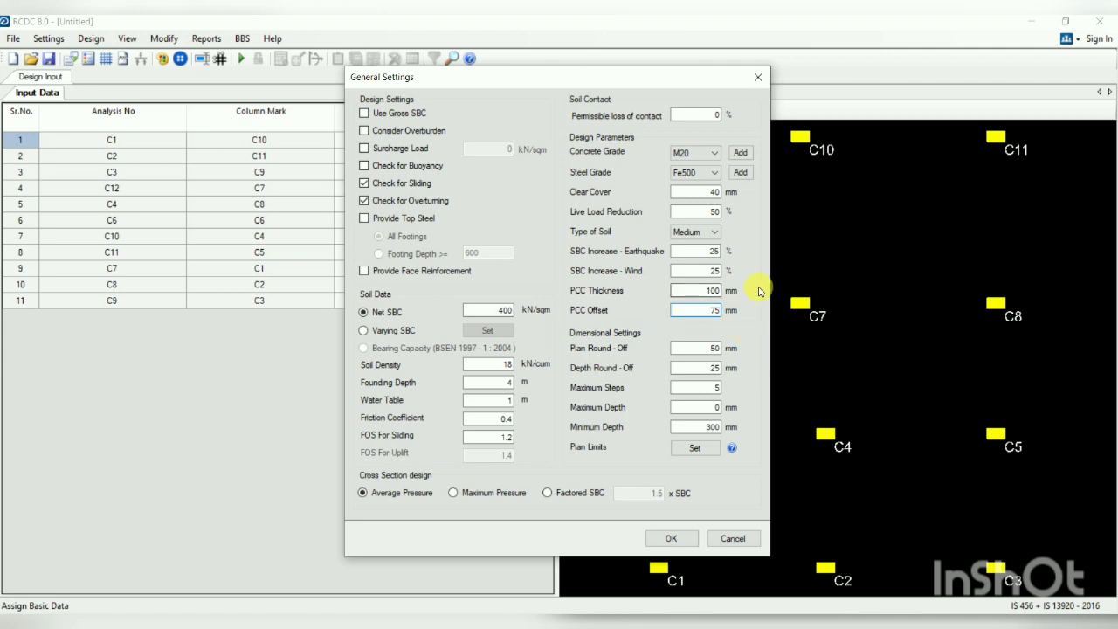
pyautogui.click(678, 310)
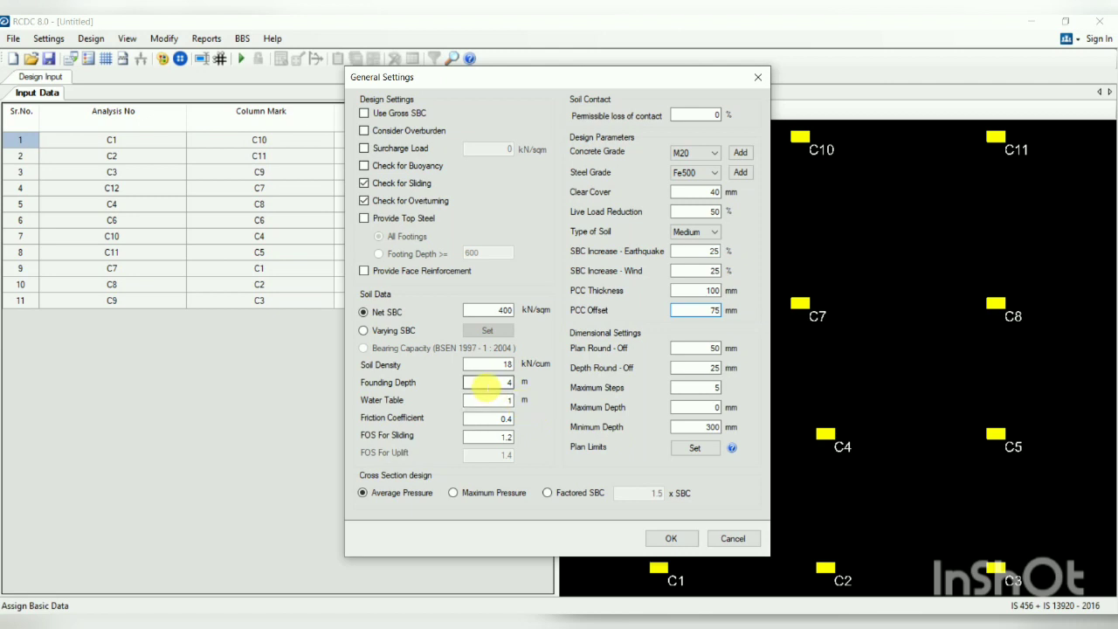
pyautogui.doubleClick(509, 382)
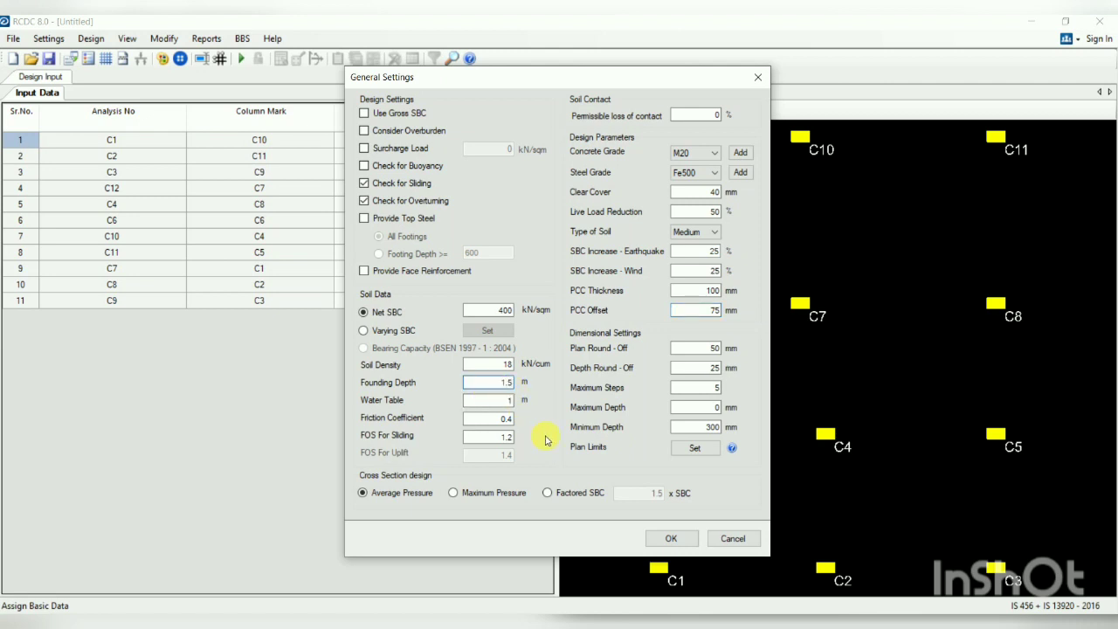
pyautogui.click(675, 538)
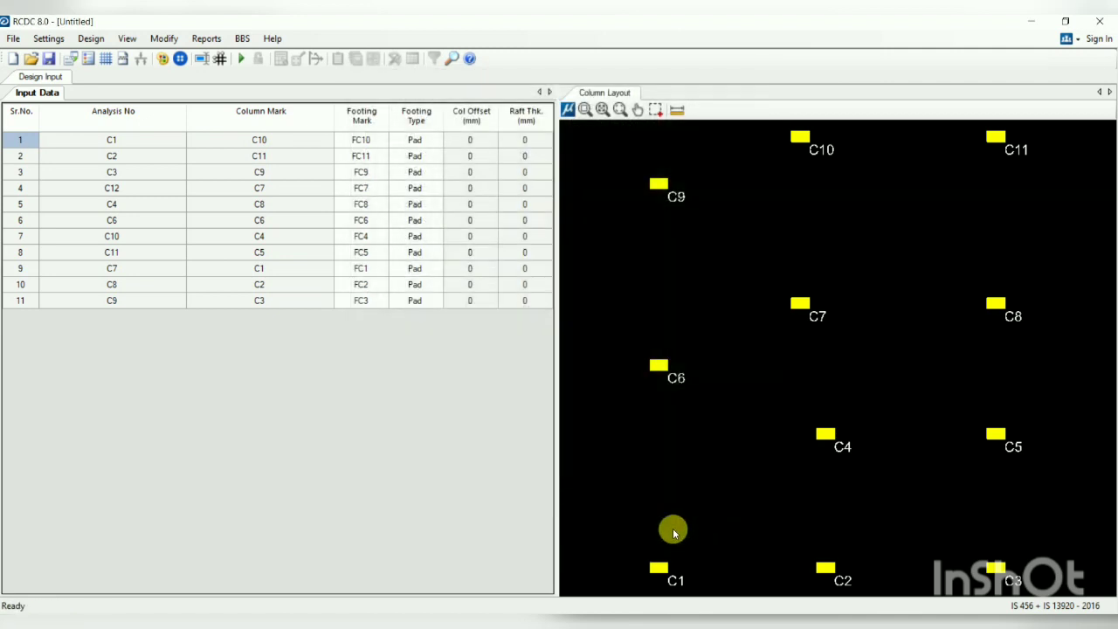
# Review the reinforcement settings and accept them with a minimum bottom steel diameter of 10
pyautogui.click(49, 38)
pyautogui.click(90, 75)
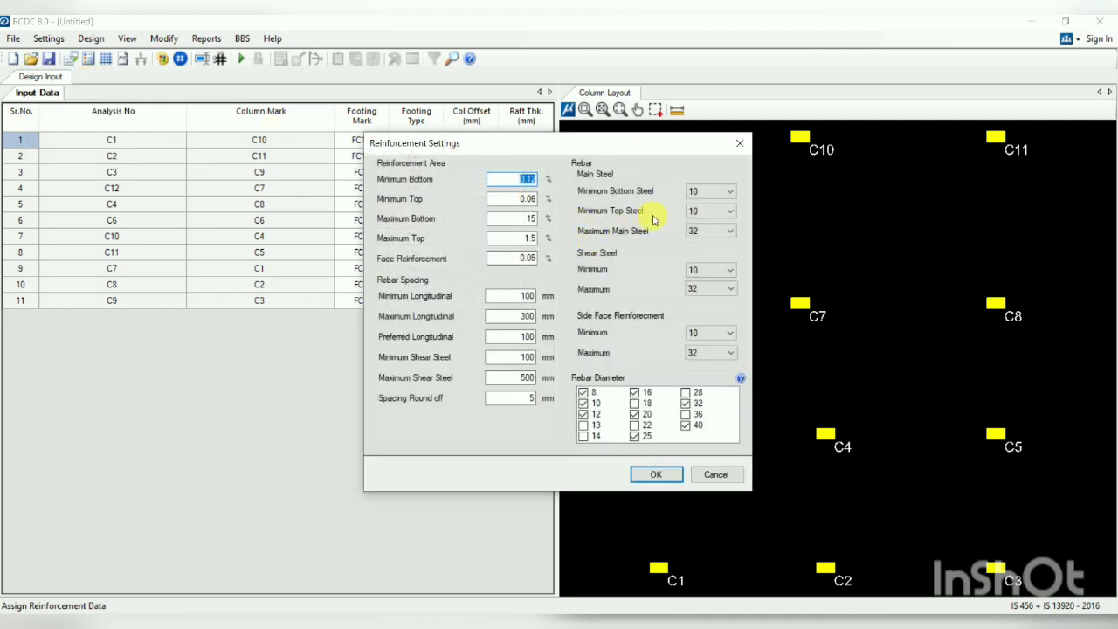
pyautogui.click(706, 192)
pyautogui.click(707, 194)
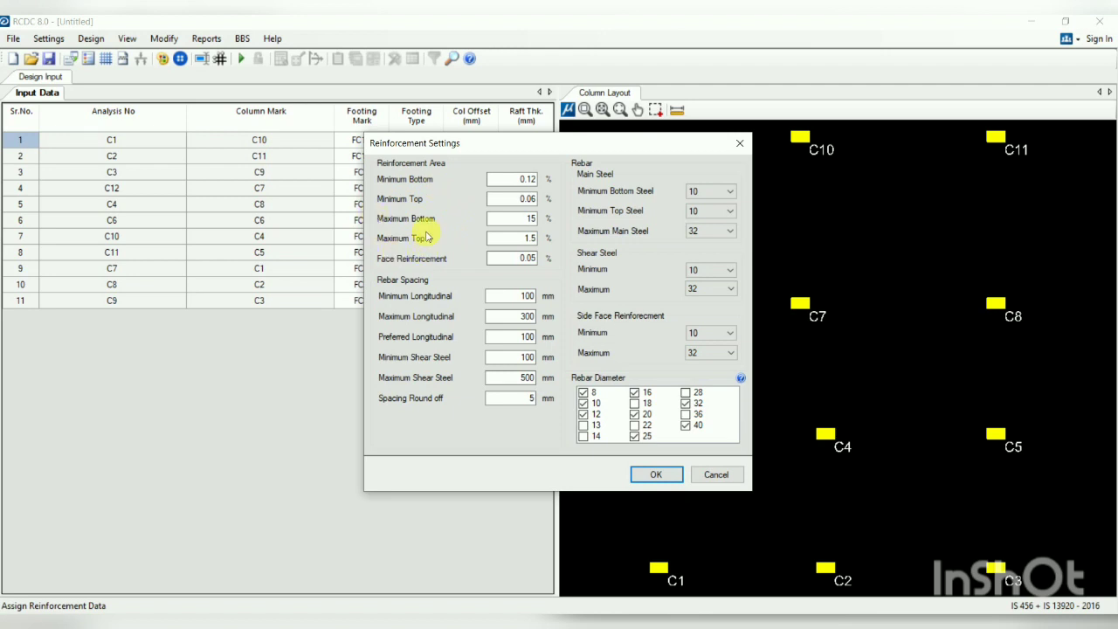
pyautogui.click(657, 474)
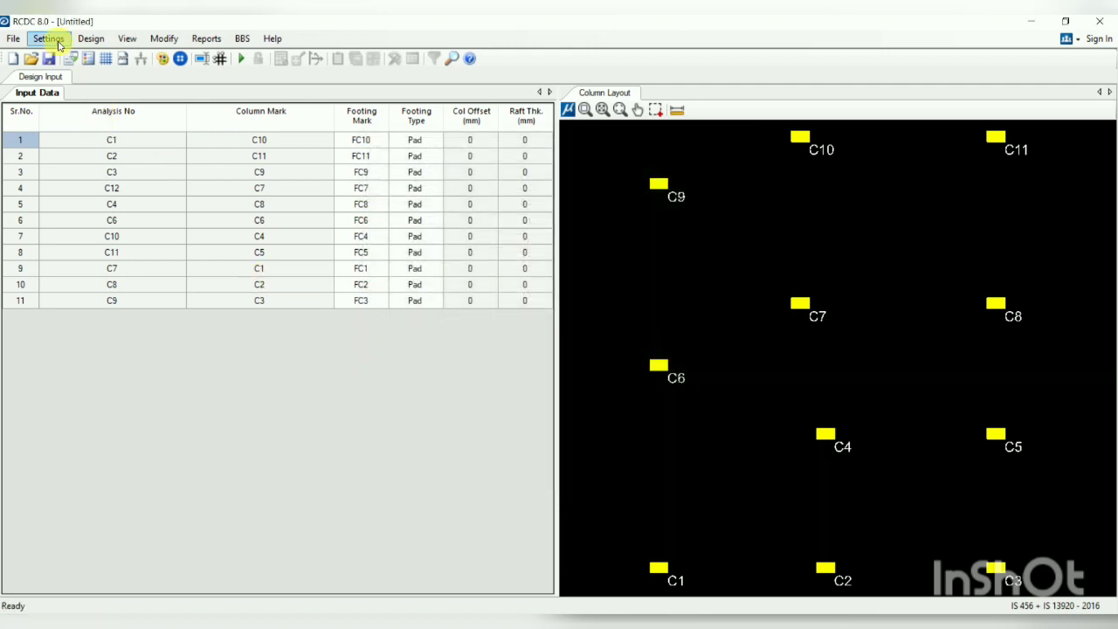
# In the basic load cases, assign Dead Load to Dead, Live Load to Live and Dead Load to SDL
pyautogui.click(49, 39)
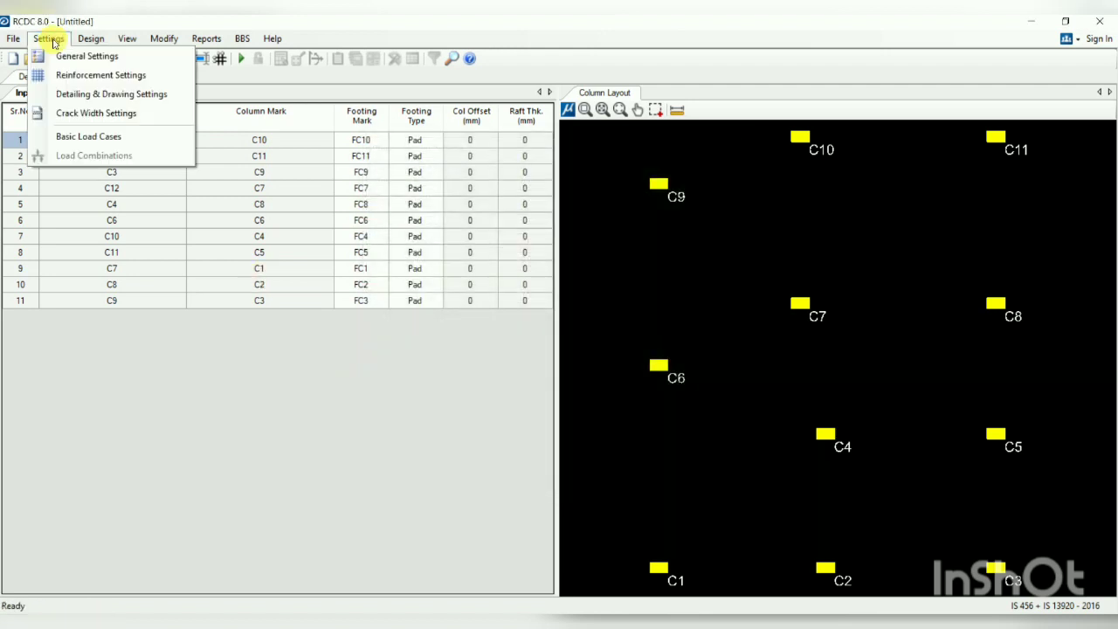
pyautogui.click(104, 140)
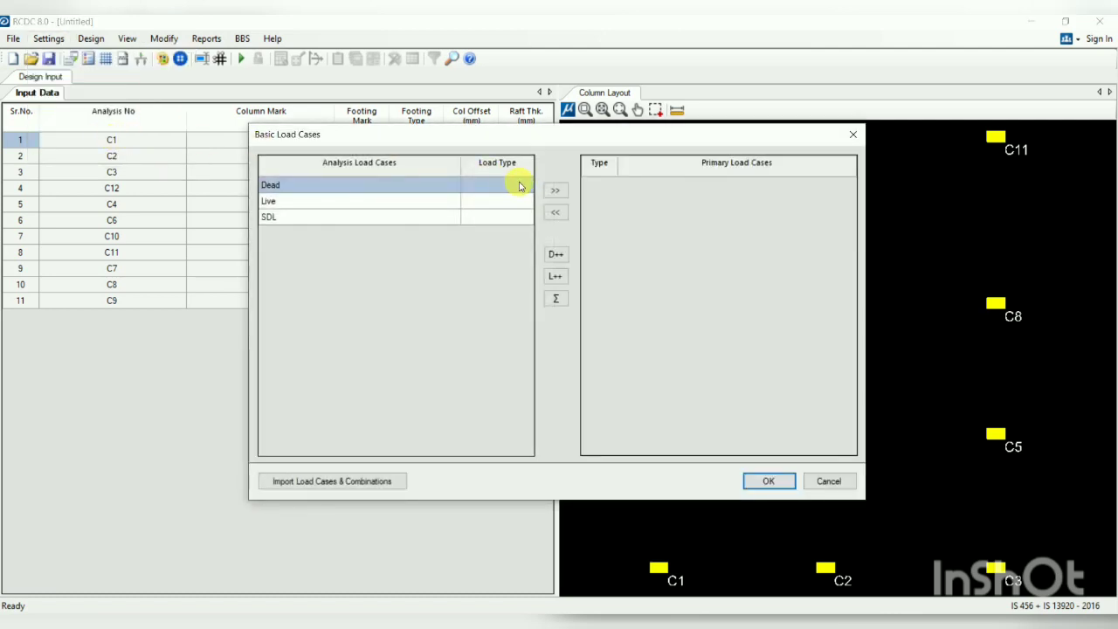
pyautogui.click(527, 189)
pyautogui.click(527, 189)
pyautogui.click(507, 196)
pyautogui.click(526, 202)
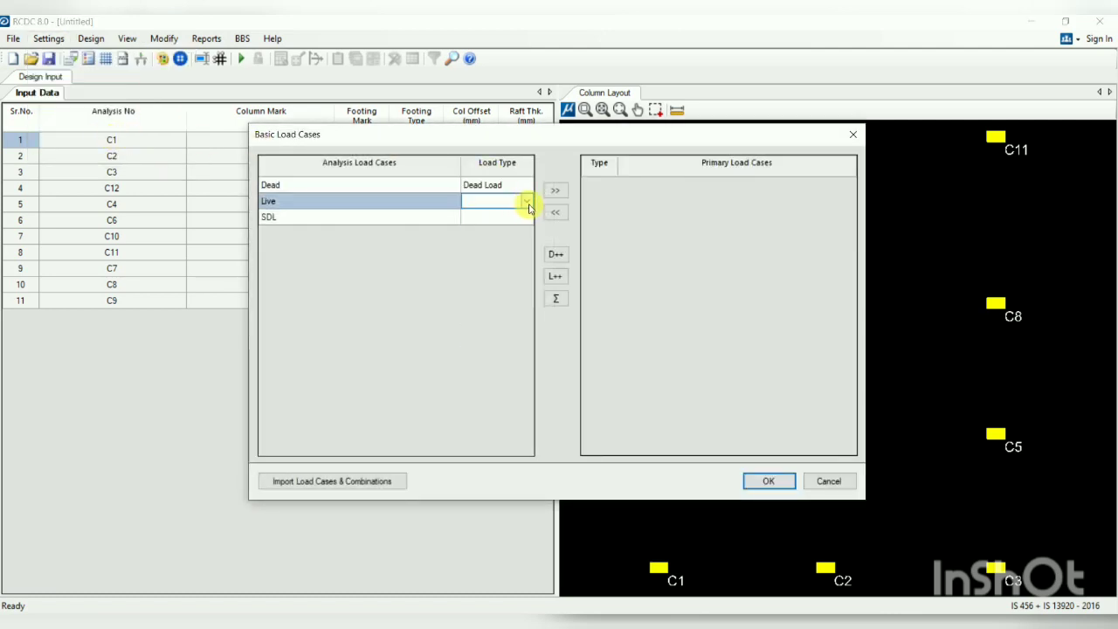
pyautogui.click(528, 203)
pyautogui.scroll(3, 529, 209)
pyautogui.click(492, 219)
pyautogui.click(525, 218)
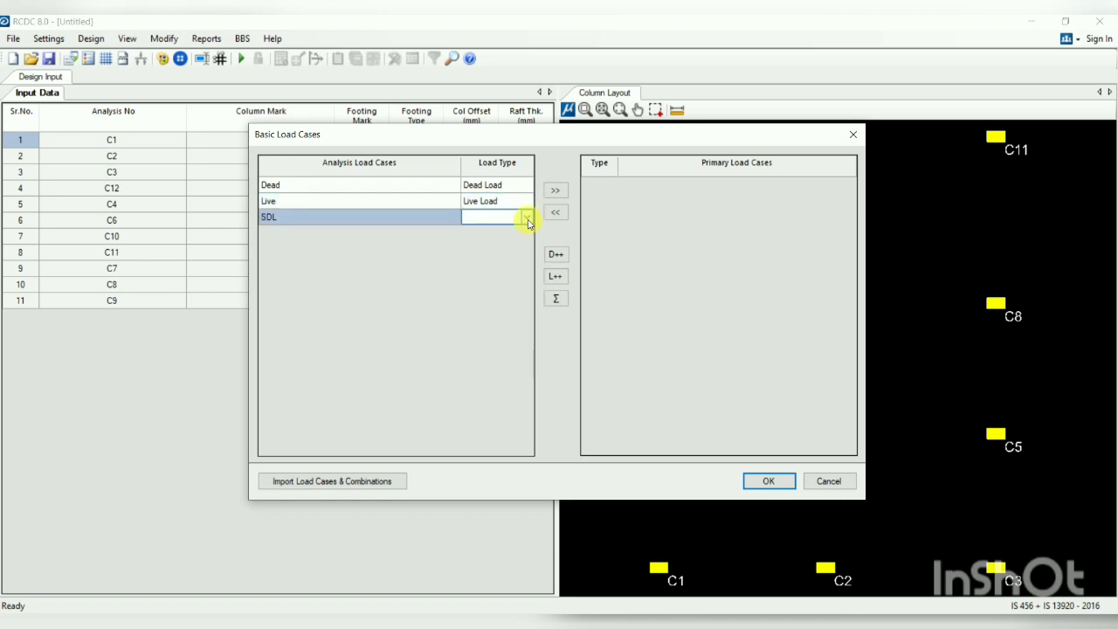
pyautogui.click(527, 217)
pyautogui.click(492, 227)
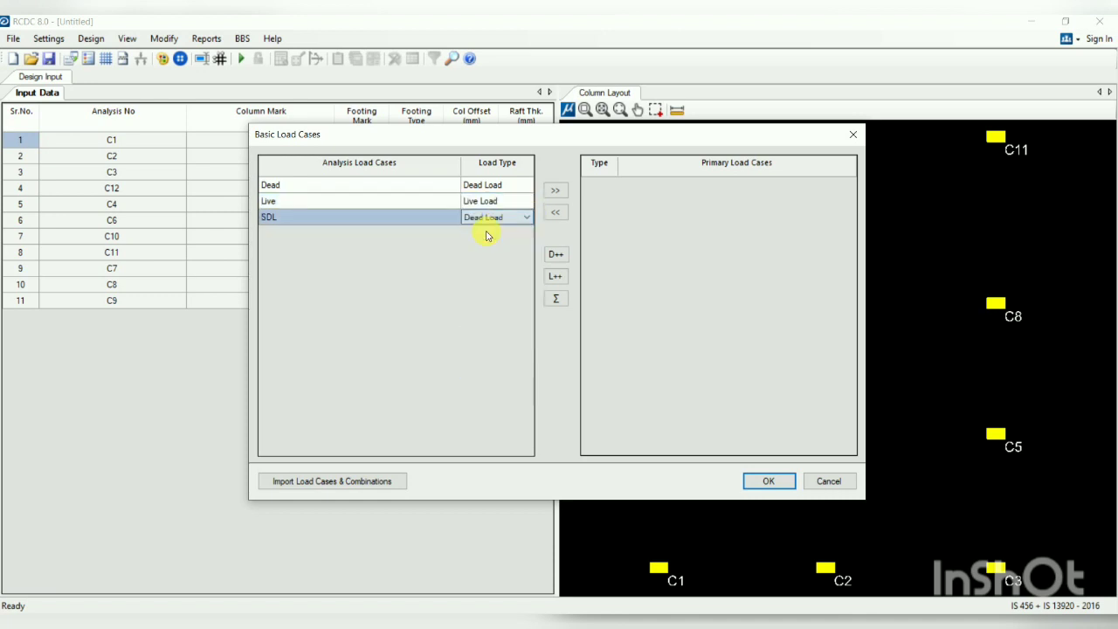
# Add the Dead, Live and SDL cases to the primary load cases and accept them
pyautogui.moveTo(365, 189); pyautogui.dragTo(412, 220)
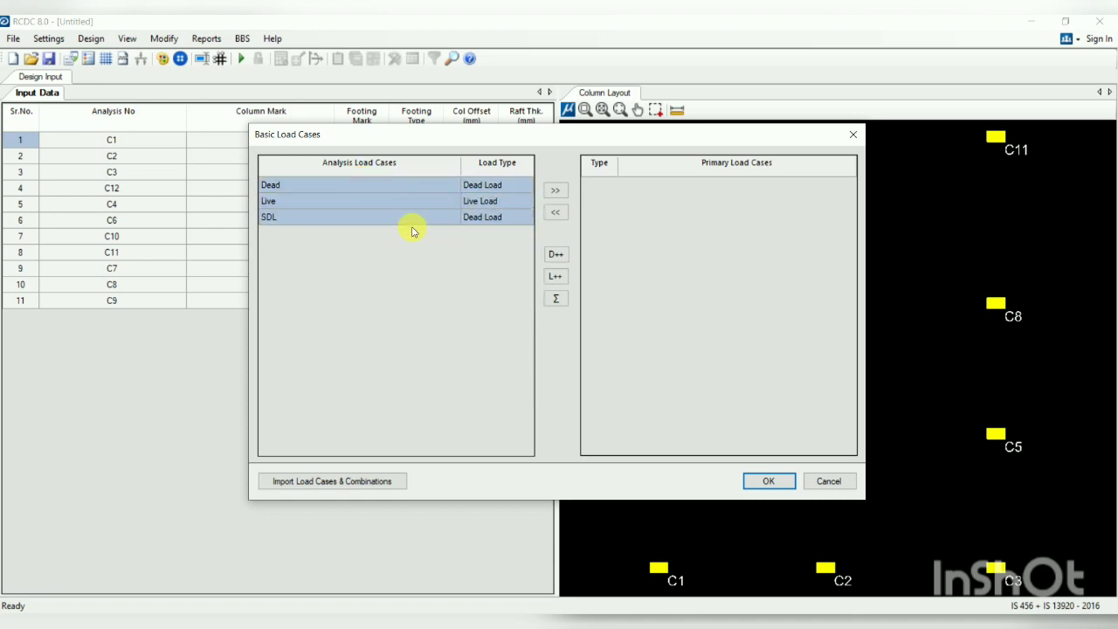
pyautogui.click(556, 191)
pyautogui.click(775, 482)
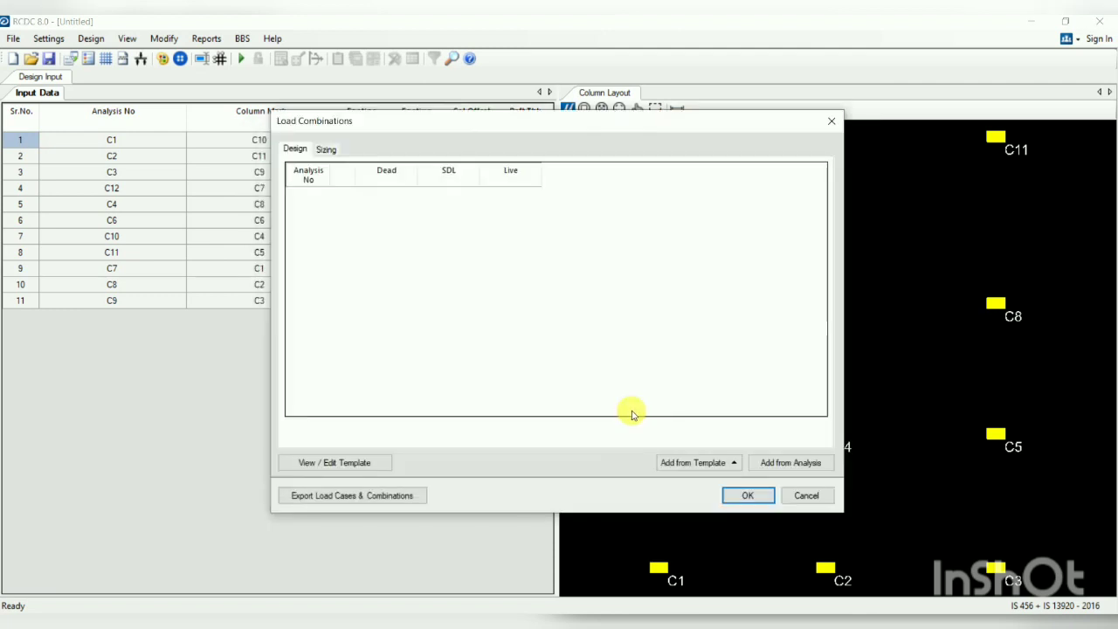
# Add the design load combinations from the analysis and fill the sizing combinations from the template for a regular structure
pyautogui.click(779, 469)
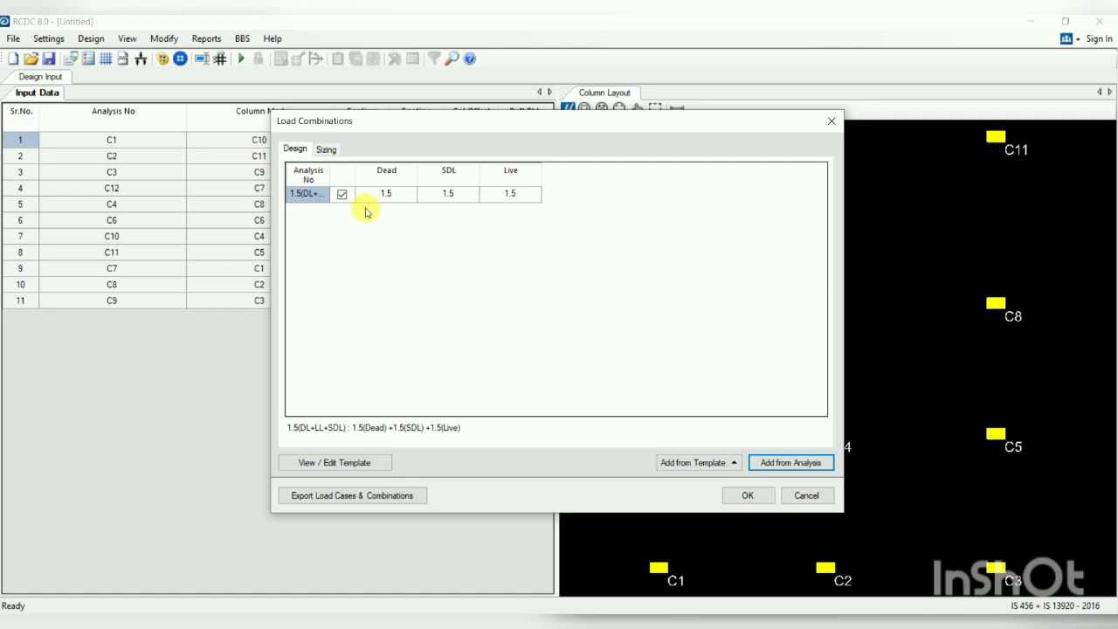
pyautogui.click(326, 149)
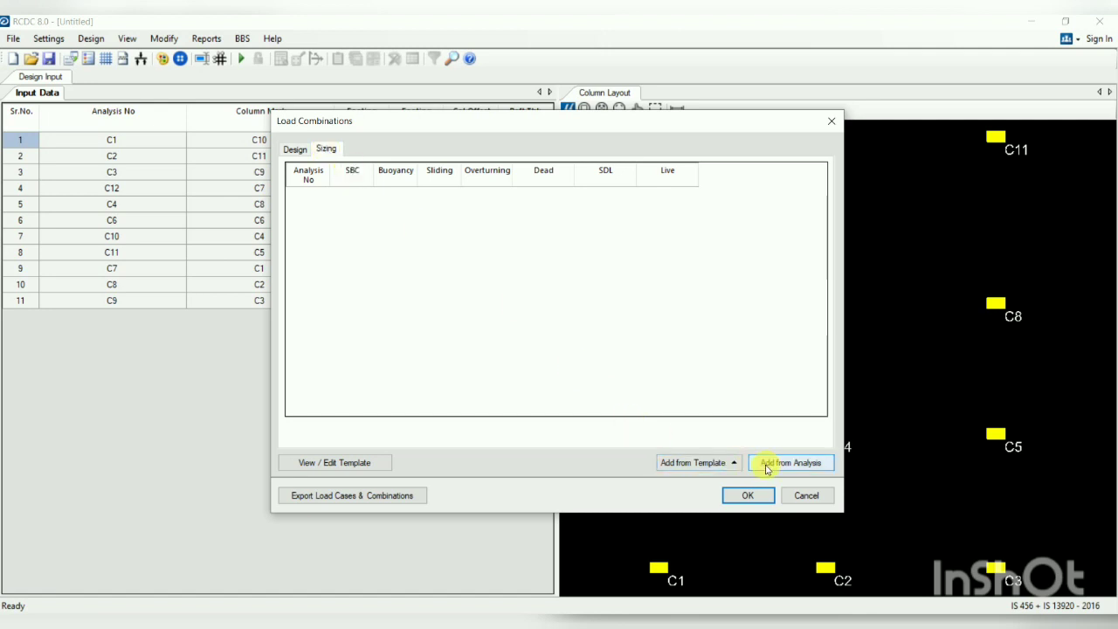
pyautogui.click(730, 465)
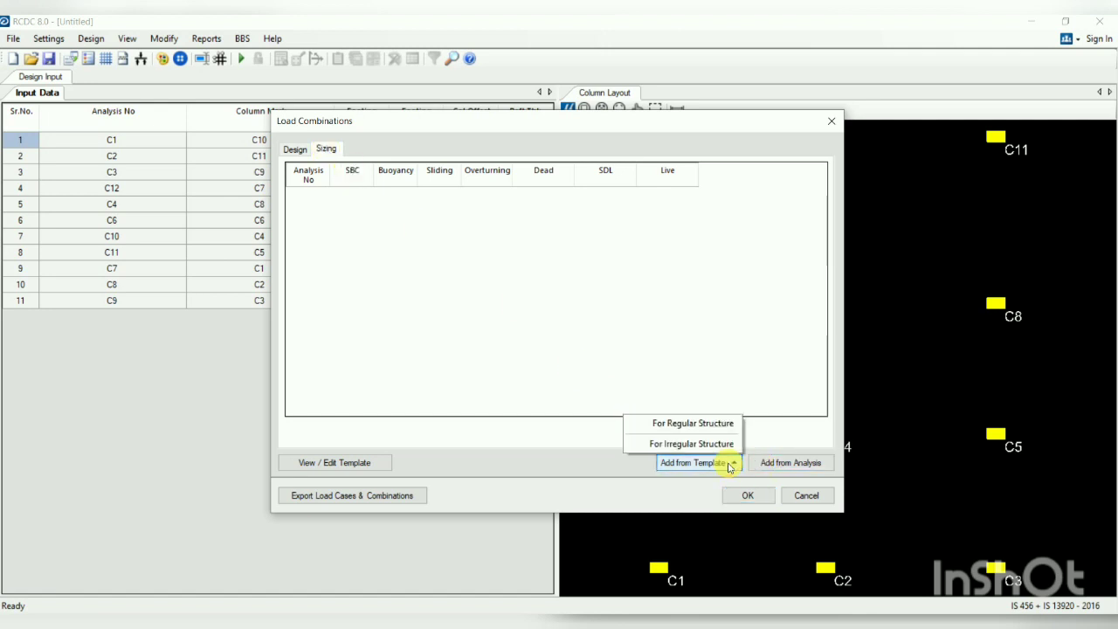
pyautogui.click(704, 423)
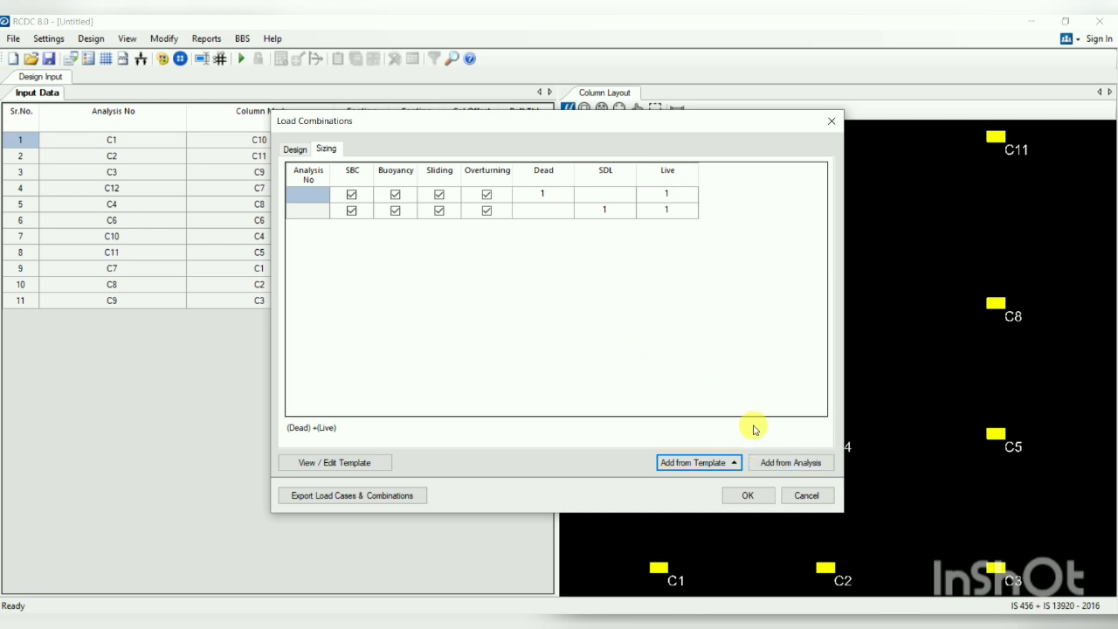
# Replace the sizing combinations with those from the analysis, enable SBC, Sliding and Overturning for them, and accept the load combinations
pyautogui.click(777, 464)
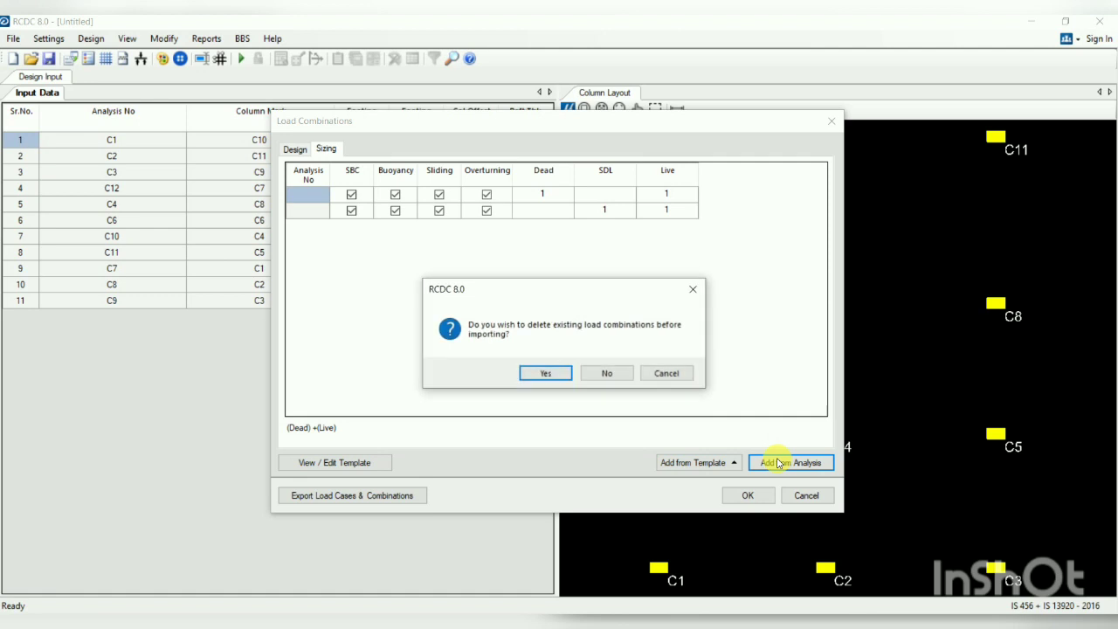
pyautogui.click(547, 373)
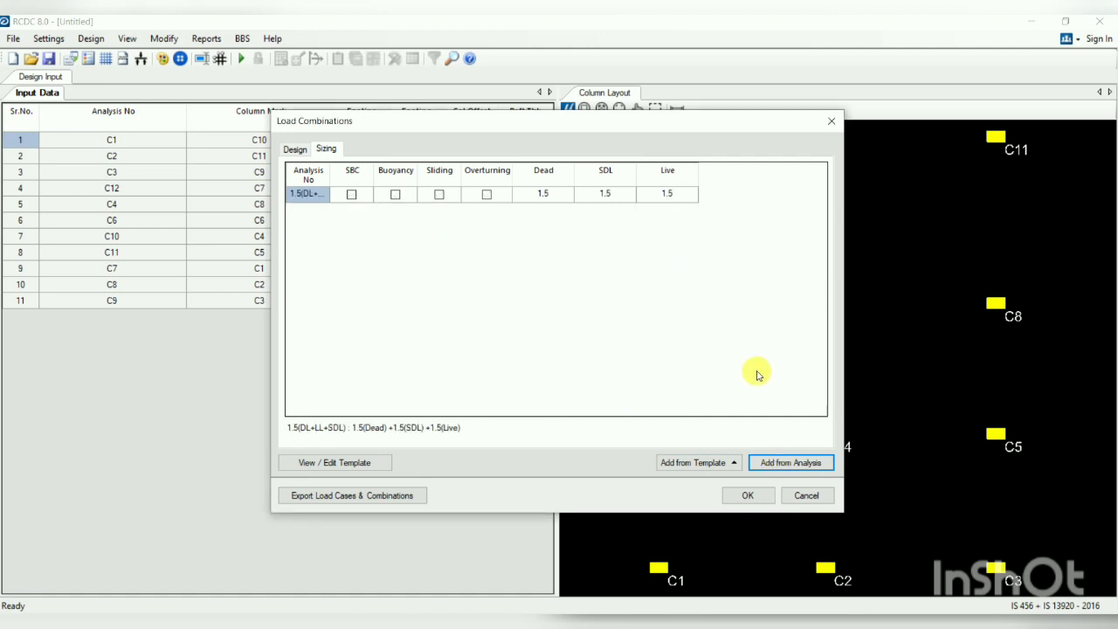
pyautogui.click(351, 194)
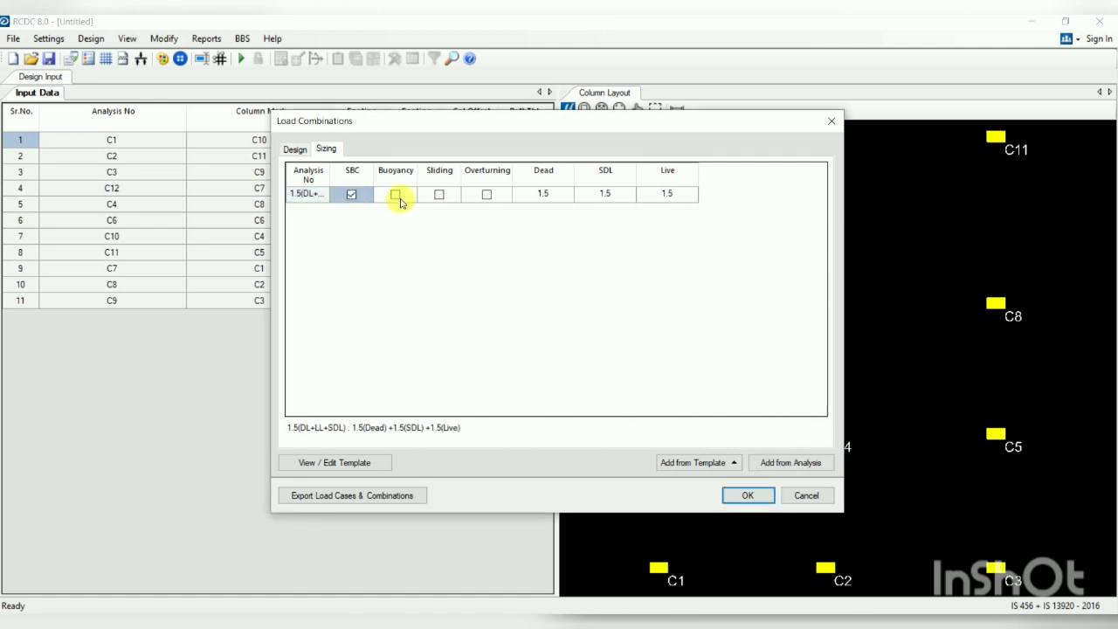
pyautogui.click(439, 194)
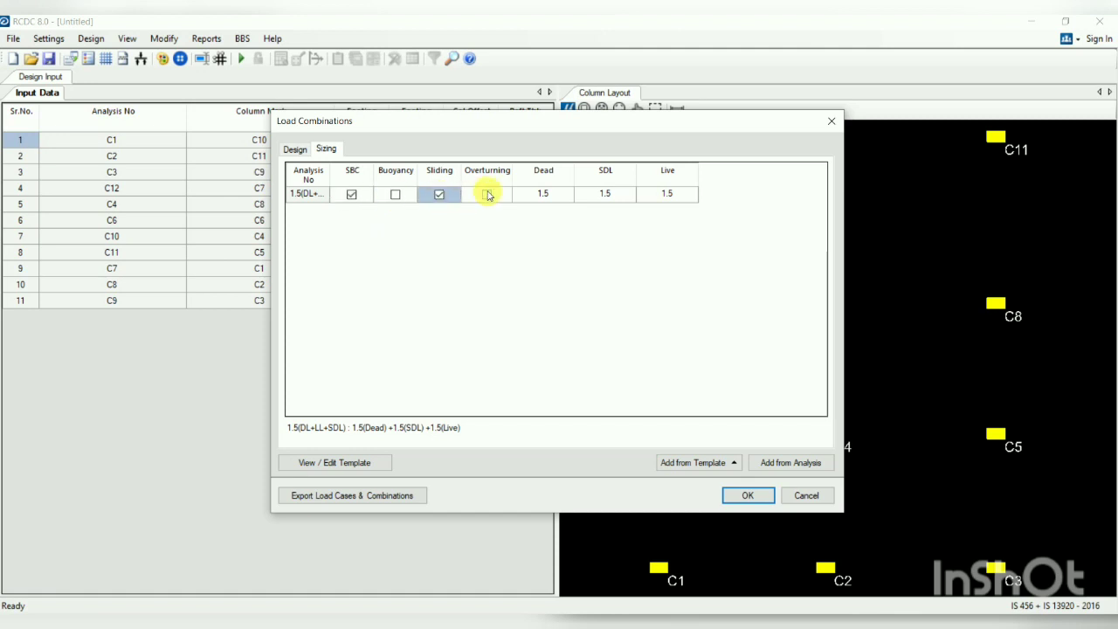
pyautogui.click(486, 194)
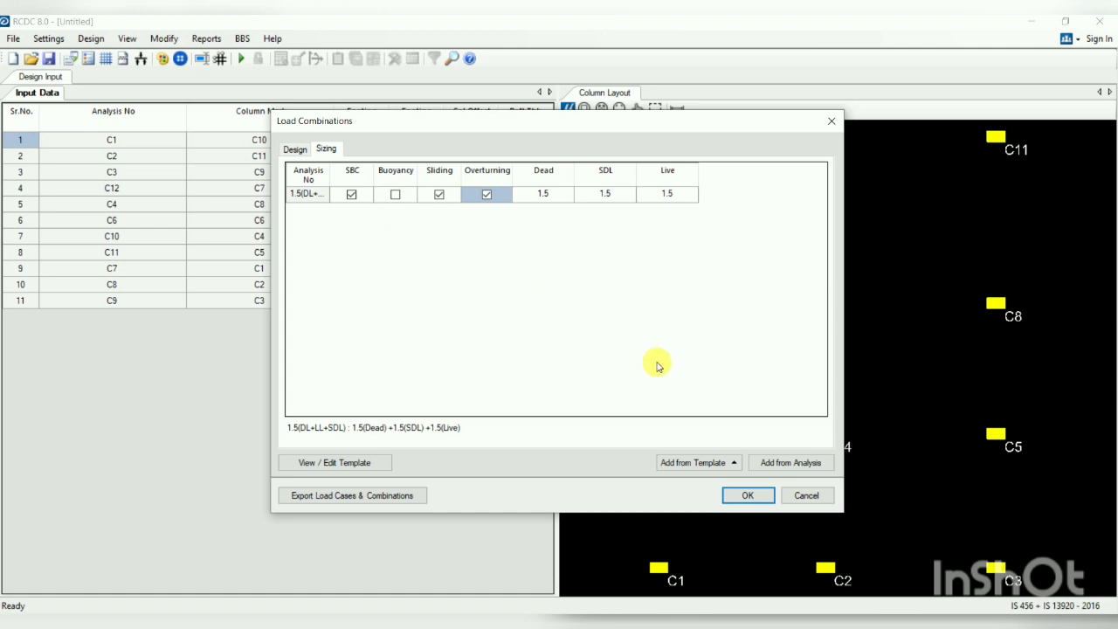
pyautogui.click(739, 494)
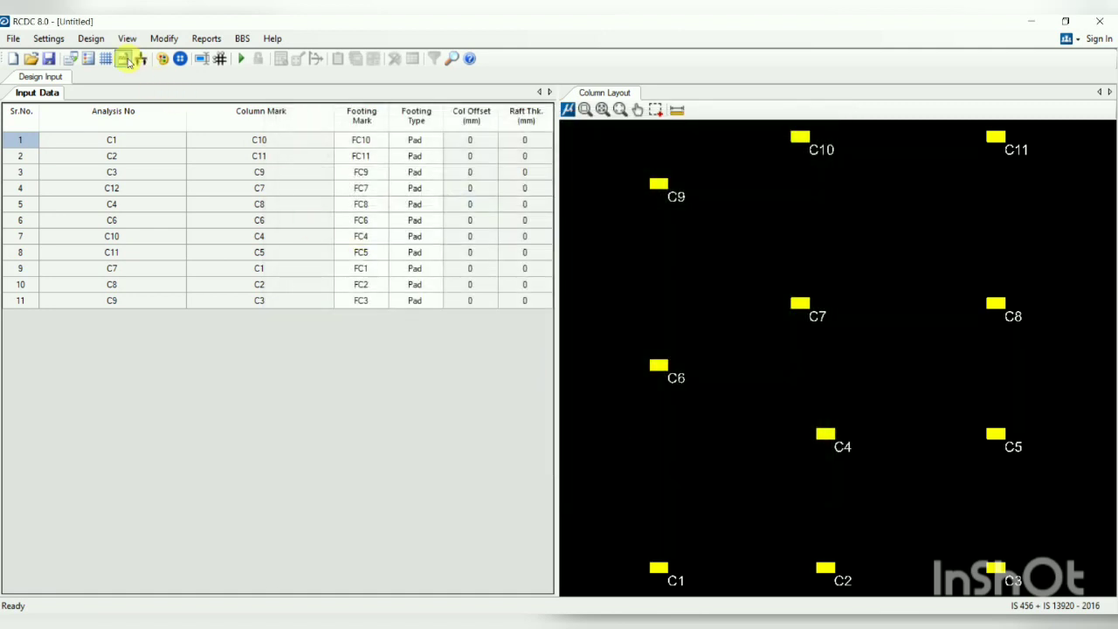
# Run the automatic design for all footings and generate the horizontal text schedule
pyautogui.click(91, 39)
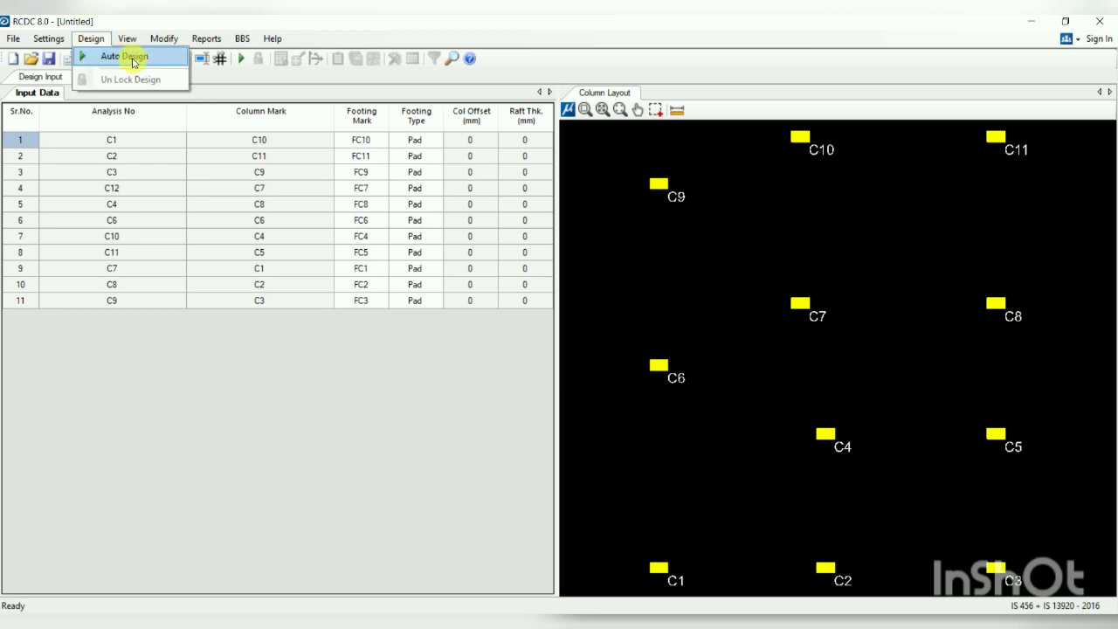
pyautogui.click(131, 57)
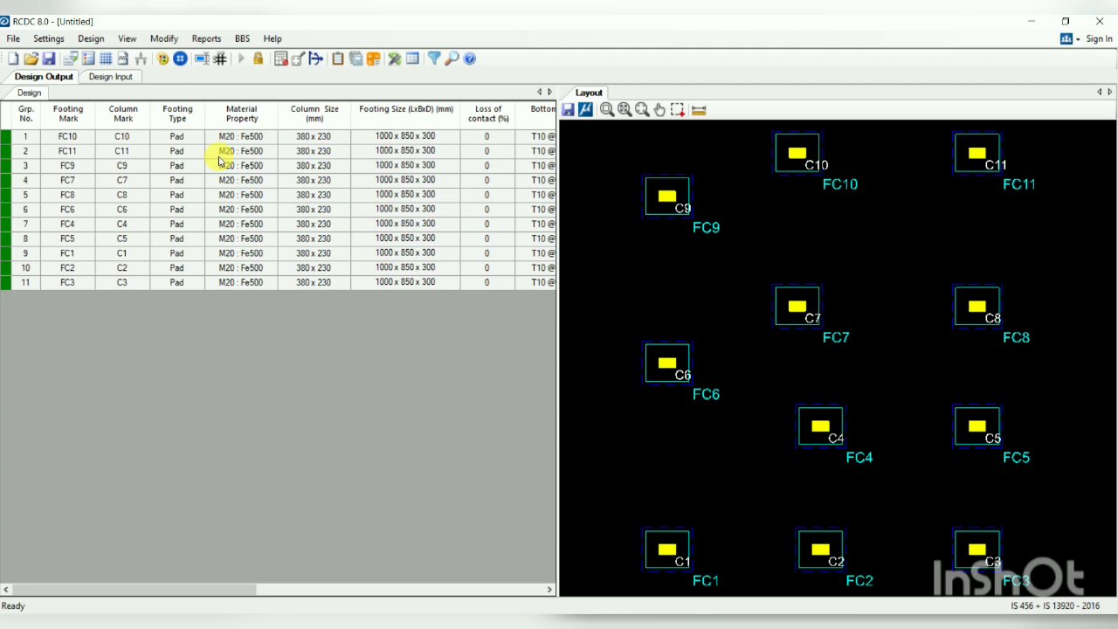
pyautogui.click(206, 39)
pyautogui.moveTo(241, 63)
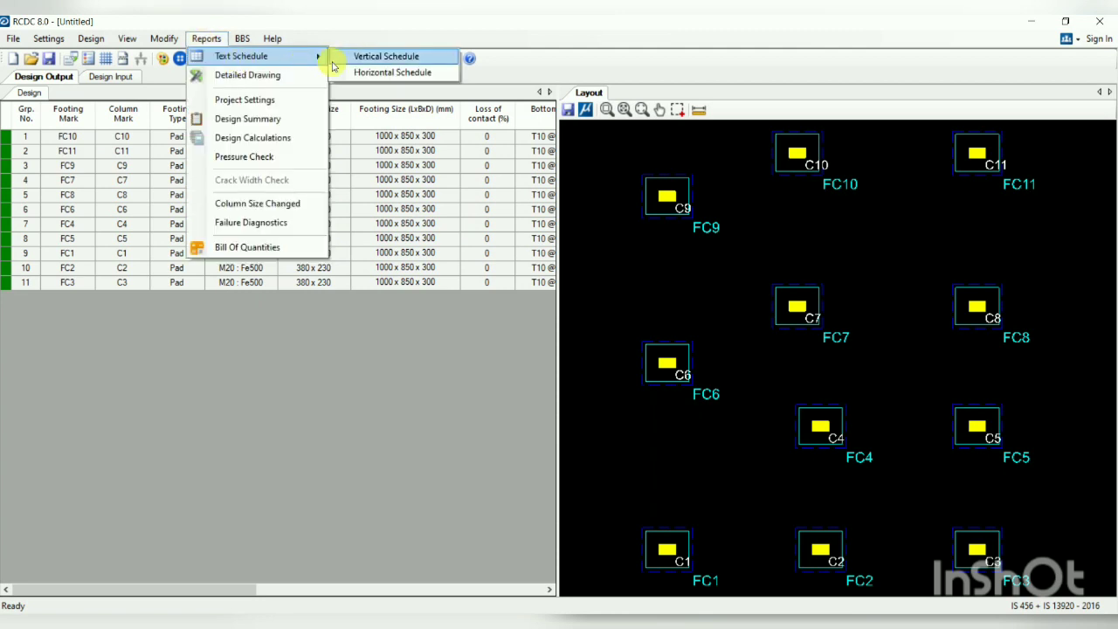
pyautogui.click(384, 73)
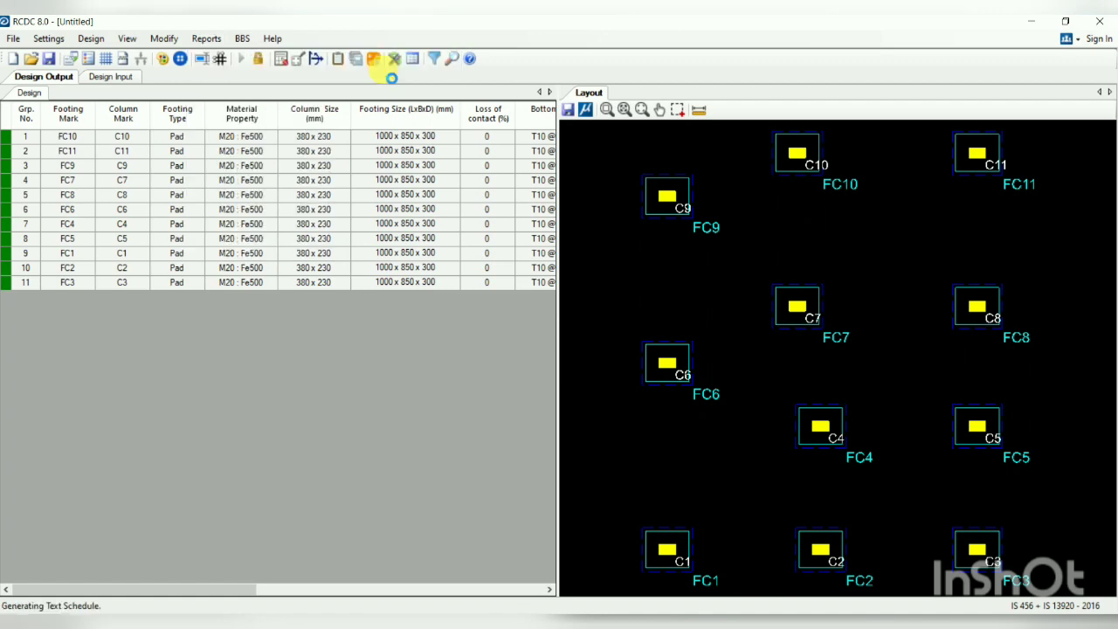
# Examine the footing schedule's reinforcement, depth, footing size and PCC size for every column from C10 through C3
pyautogui.scroll(5, 109, 360)
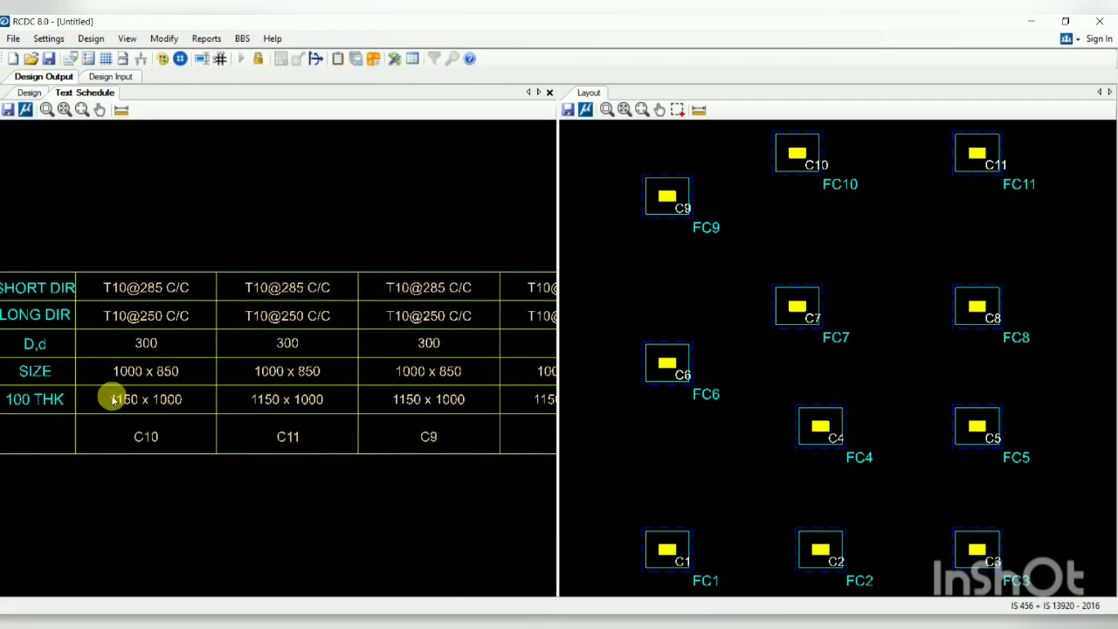
pyautogui.scroll(-3, 113, 394)
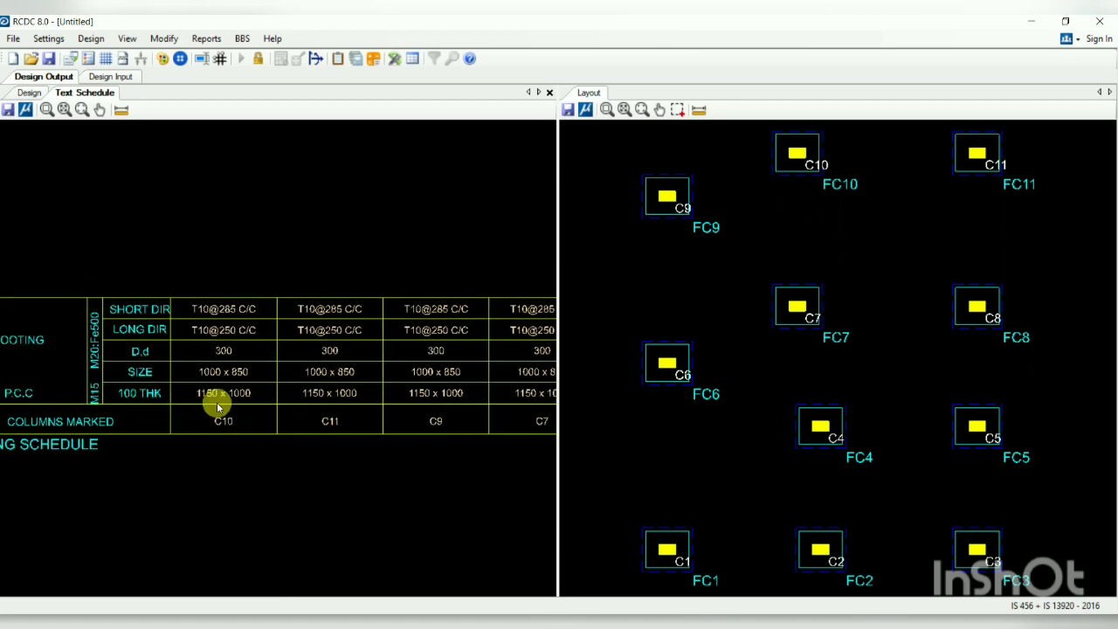
pyautogui.scroll(2, 218, 395)
pyautogui.moveTo(226, 400)
pyautogui.mouseDown(button='middle')
pyautogui.moveTo(116, 407)
pyautogui.moveTo(190, 405)
pyautogui.moveTo(222, 382)
pyautogui.mouseUp(button='middle')
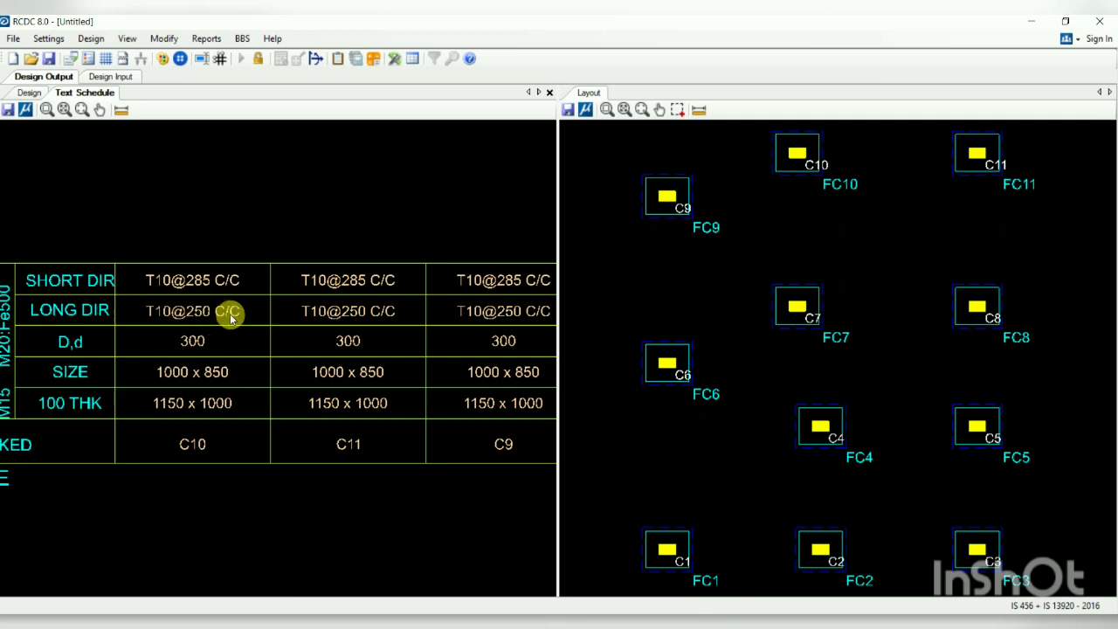
pyautogui.moveTo(232, 319); pyautogui.dragTo(192, 307, button='middle')
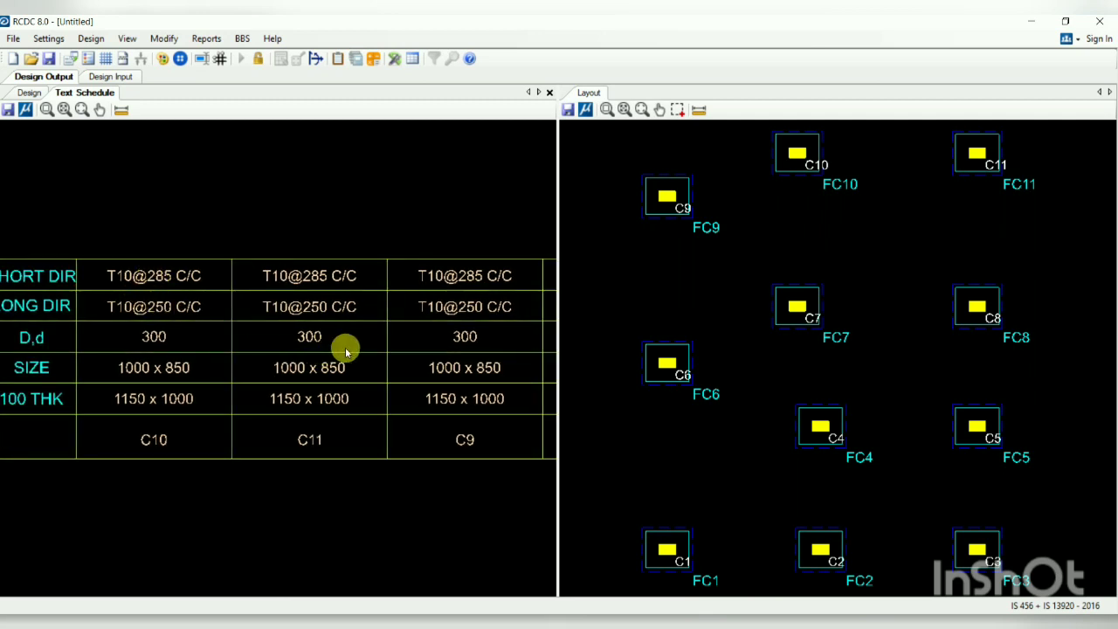
pyautogui.moveTo(344, 349); pyautogui.dragTo(160, 351, button='middle')
pyautogui.scroll(-1, 245, 352)
pyautogui.moveTo(460, 370); pyautogui.dragTo(205, 373, button='middle')
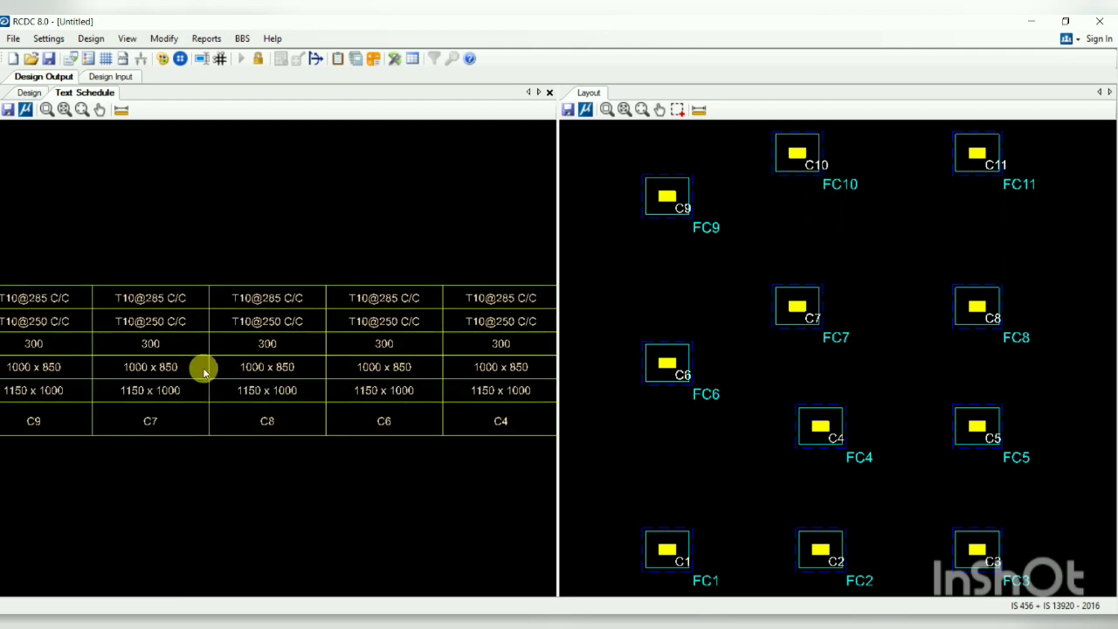
pyautogui.moveTo(472, 380); pyautogui.dragTo(274, 379, button='middle')
pyautogui.moveTo(449, 375); pyautogui.dragTo(289, 361, button='middle')
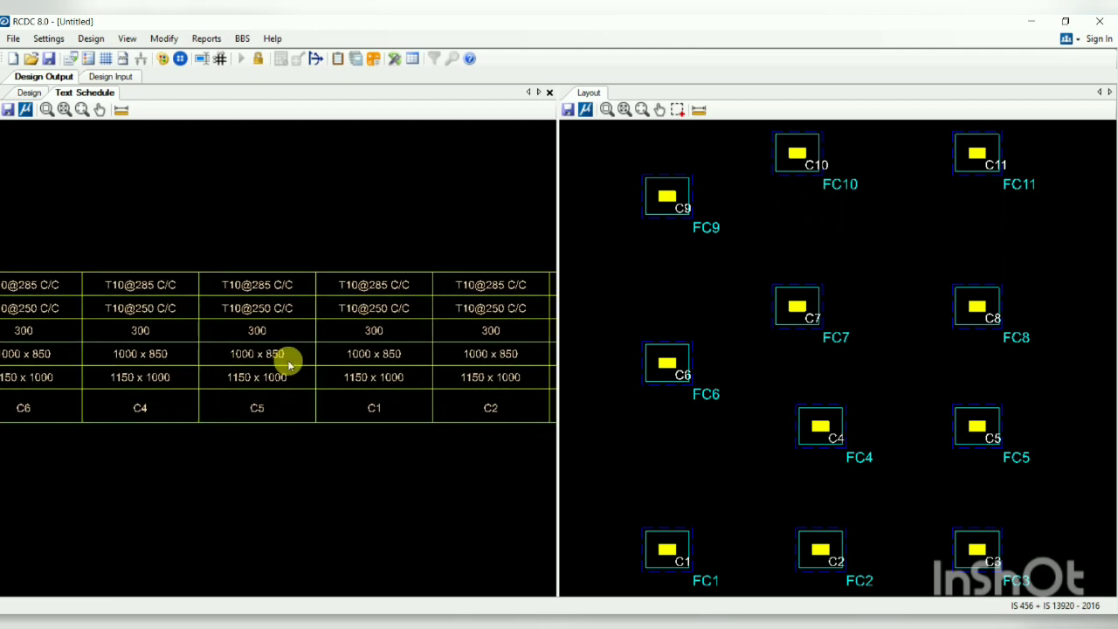
pyautogui.moveTo(474, 369); pyautogui.dragTo(341, 362, button='middle')
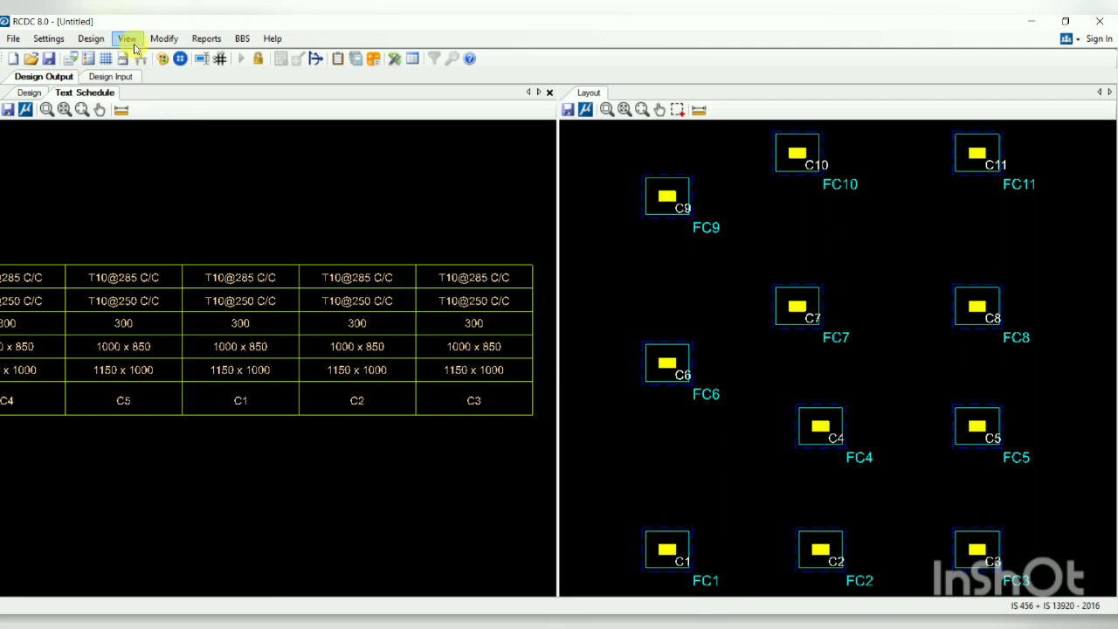
# Generate the detailed drawing of footing FC1 with Plan, Section @ L and Section @ B, and inspect Section 1-1
pyautogui.click(165, 39)
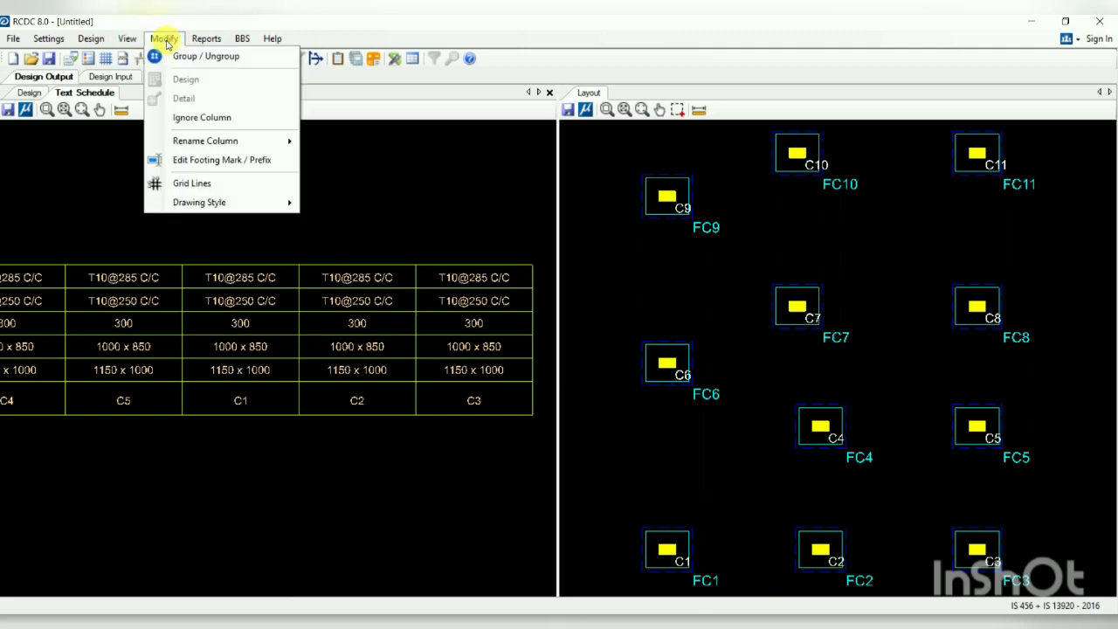
pyautogui.moveTo(203, 40)
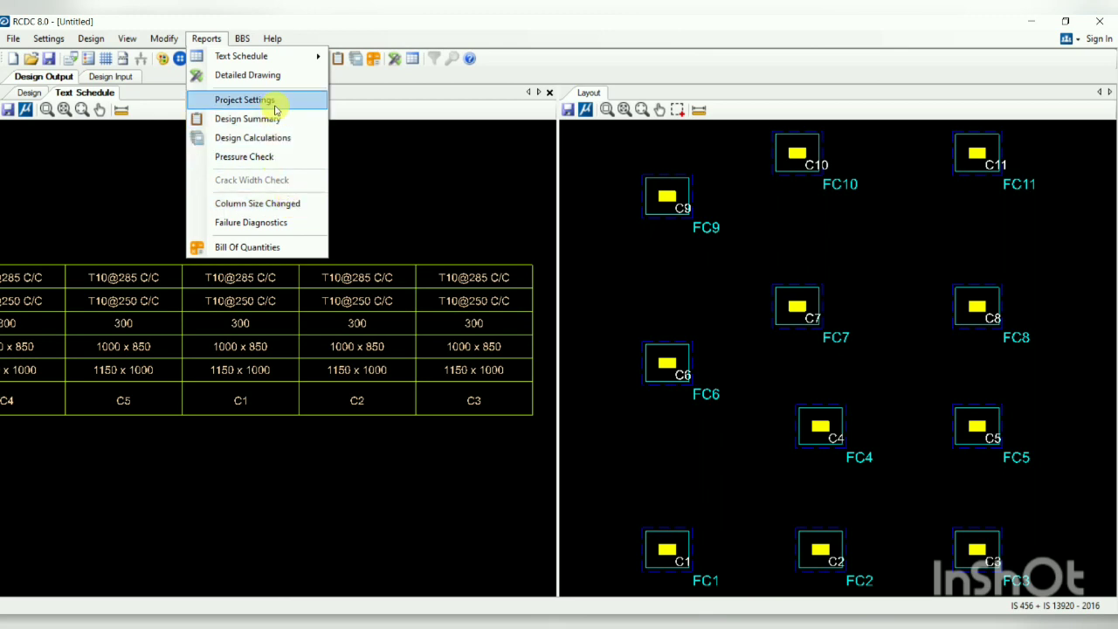
pyautogui.click(246, 76)
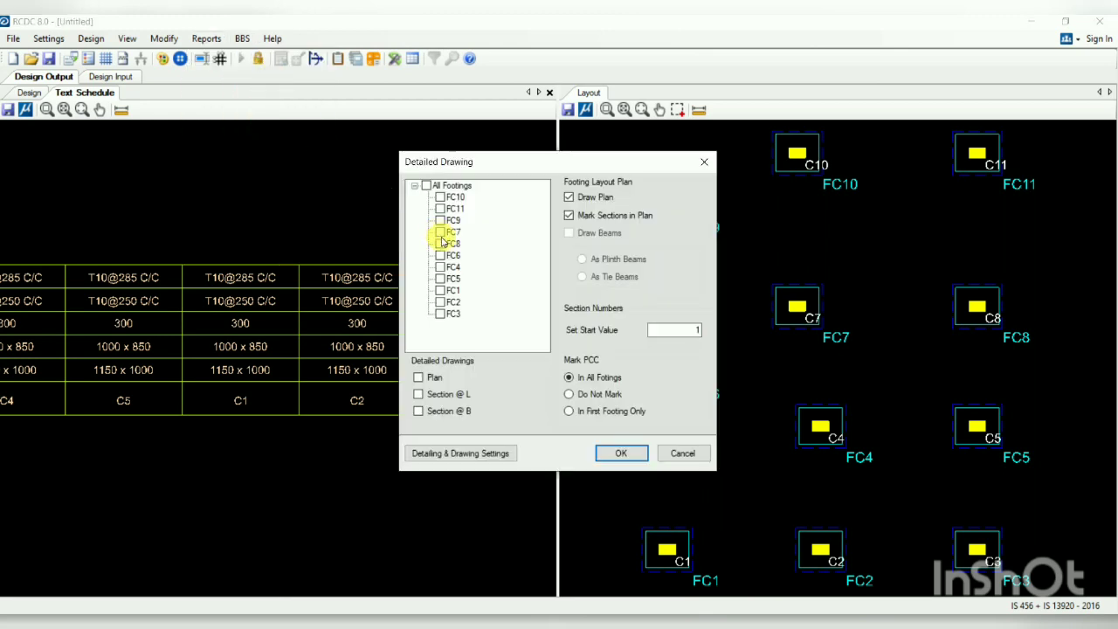
pyautogui.click(440, 291)
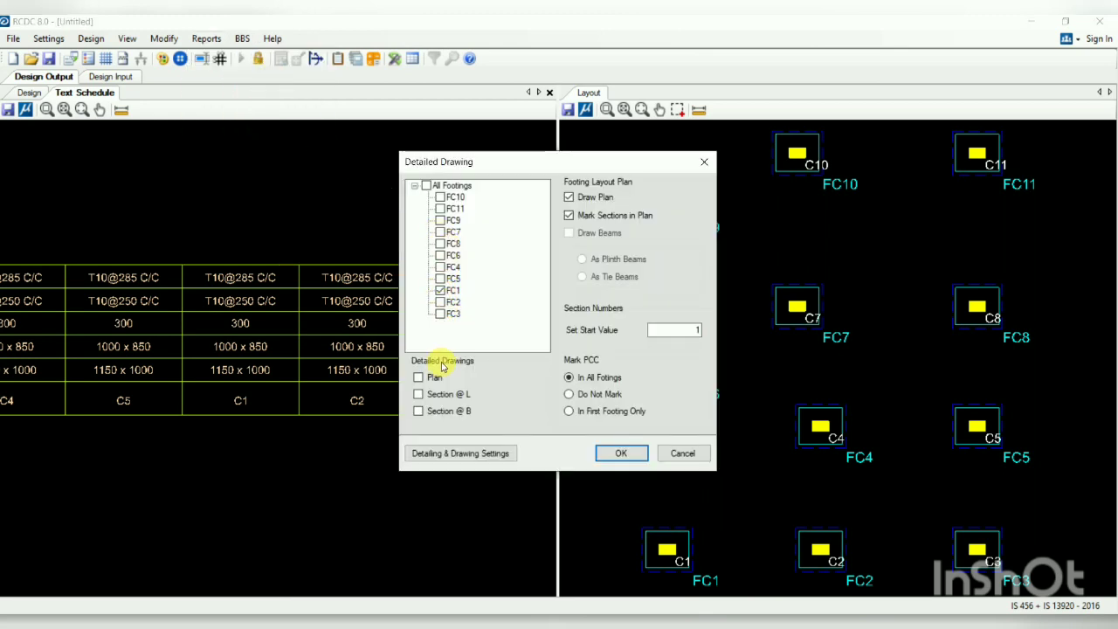
pyautogui.click(421, 376)
pyautogui.click(437, 401)
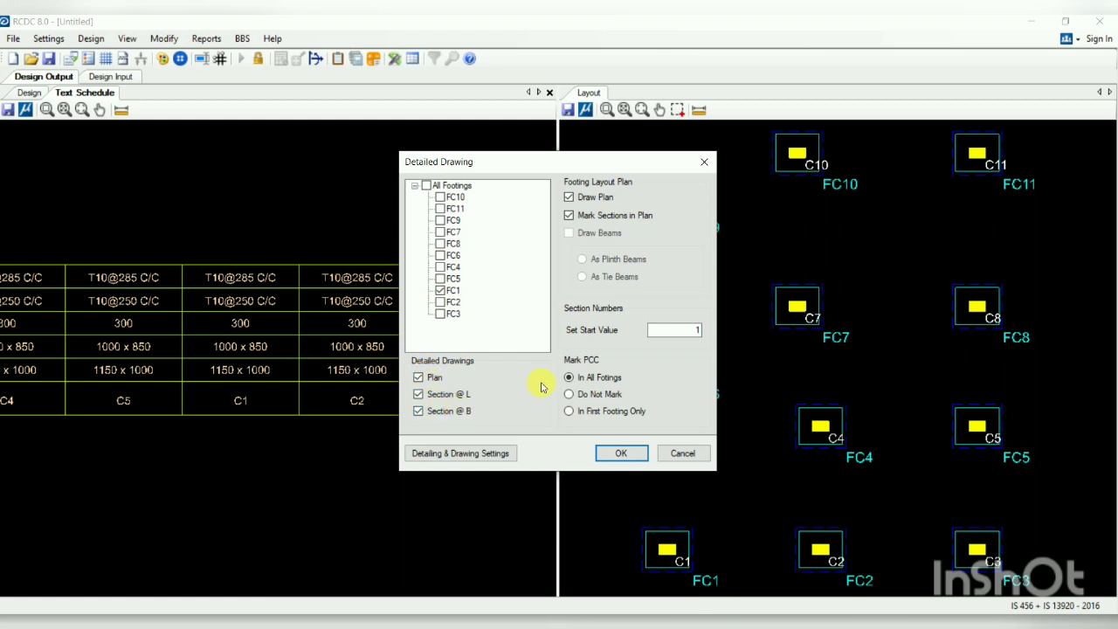
pyautogui.click(615, 454)
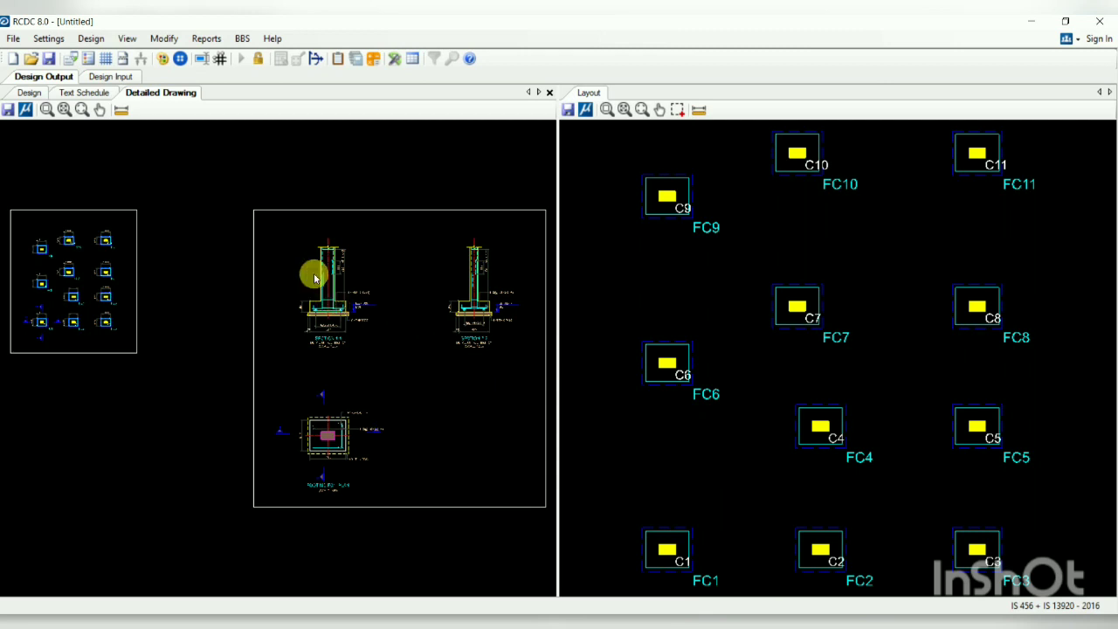
pyautogui.scroll(3, 349, 330)
pyautogui.scroll(5, 349, 330)
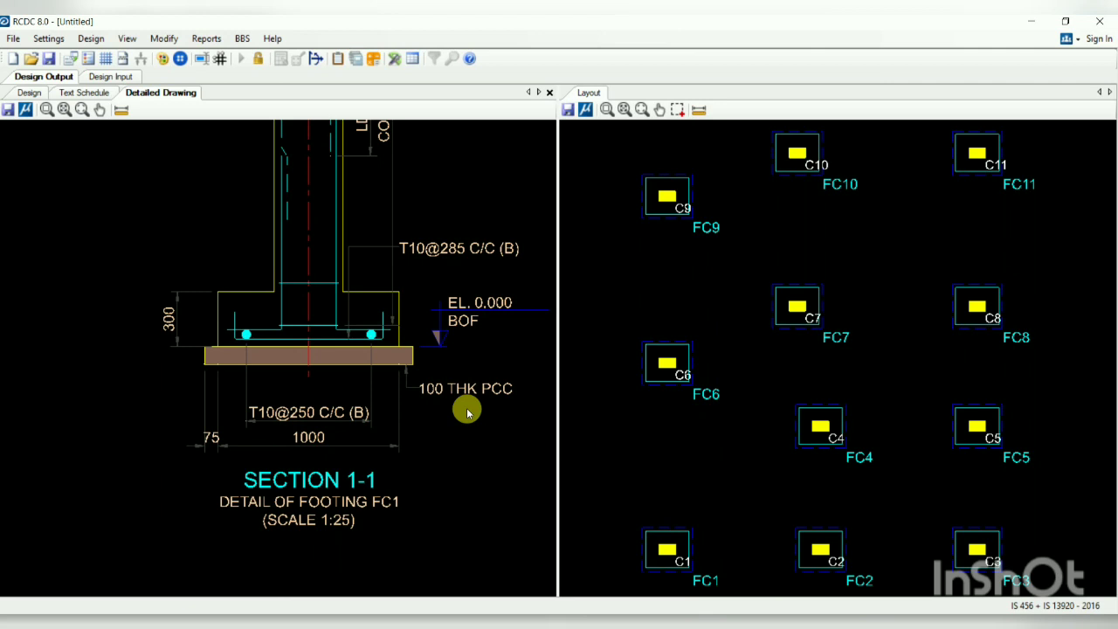
pyautogui.scroll(-1, 363, 319)
pyautogui.scroll(-2, 363, 319)
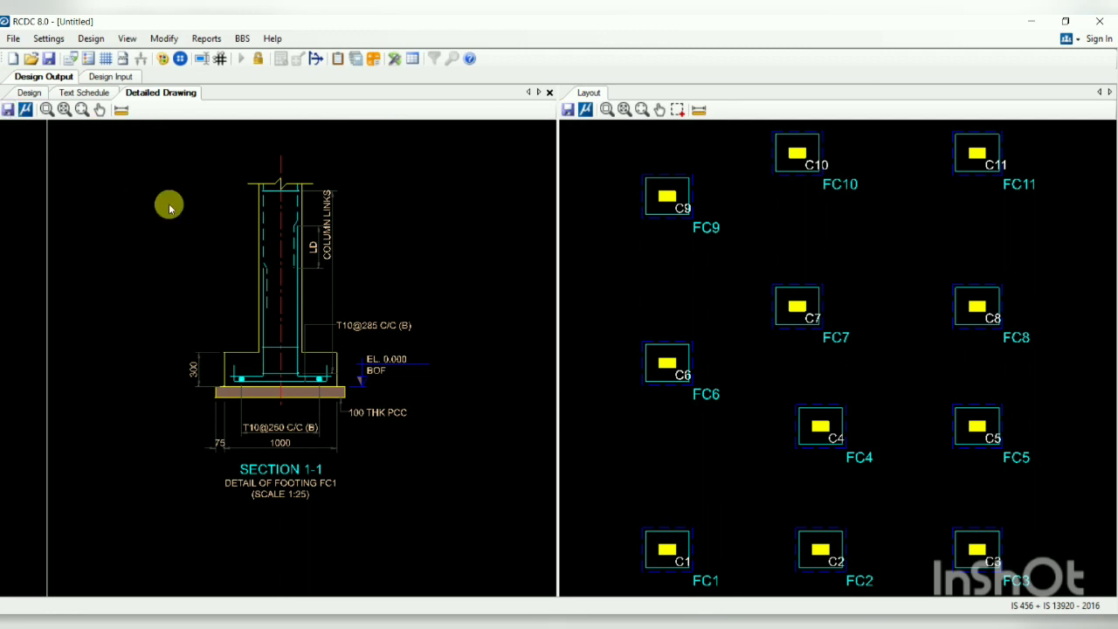
# Start a new project, saving the current one as "footing" in the e to r folder
pyautogui.click(13, 38)
pyautogui.click(33, 57)
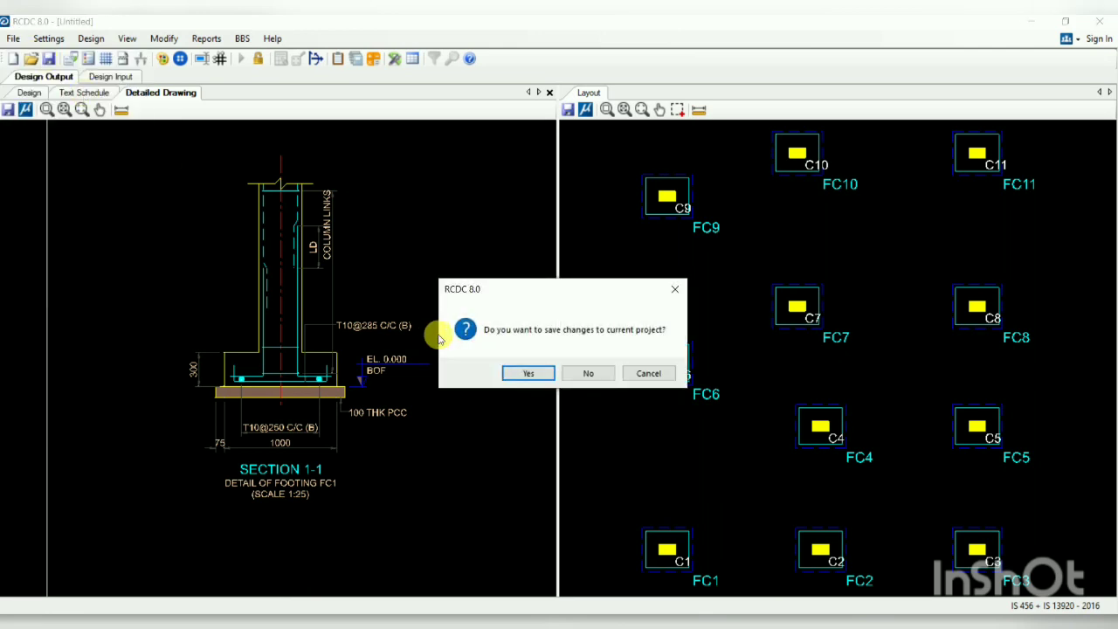
pyautogui.click(527, 374)
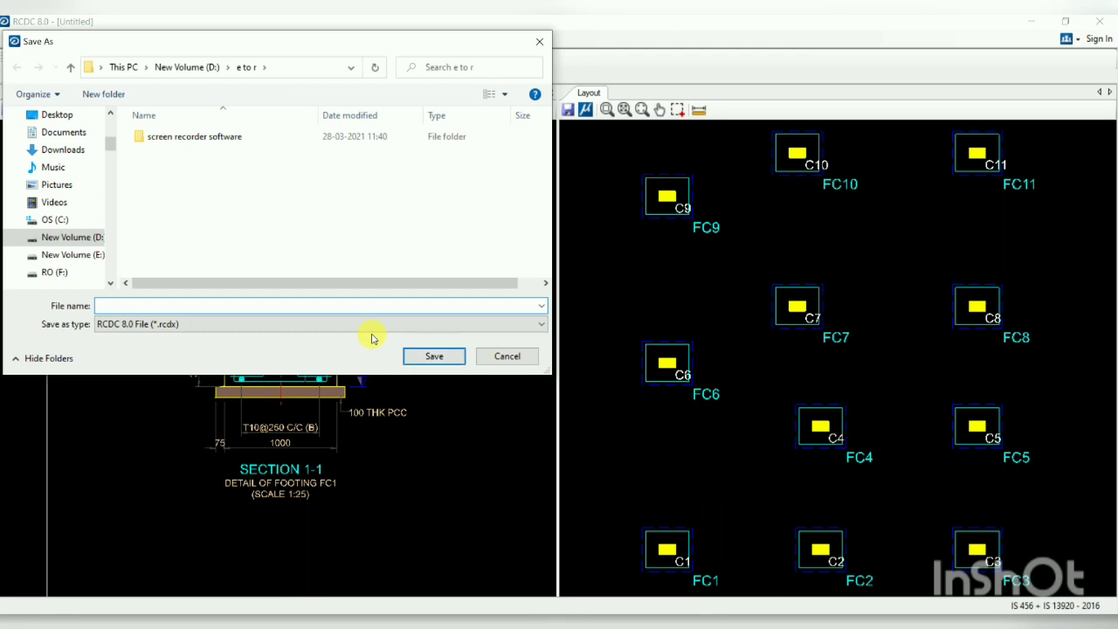
pyautogui.write('footing')
pyautogui.click(434, 356)
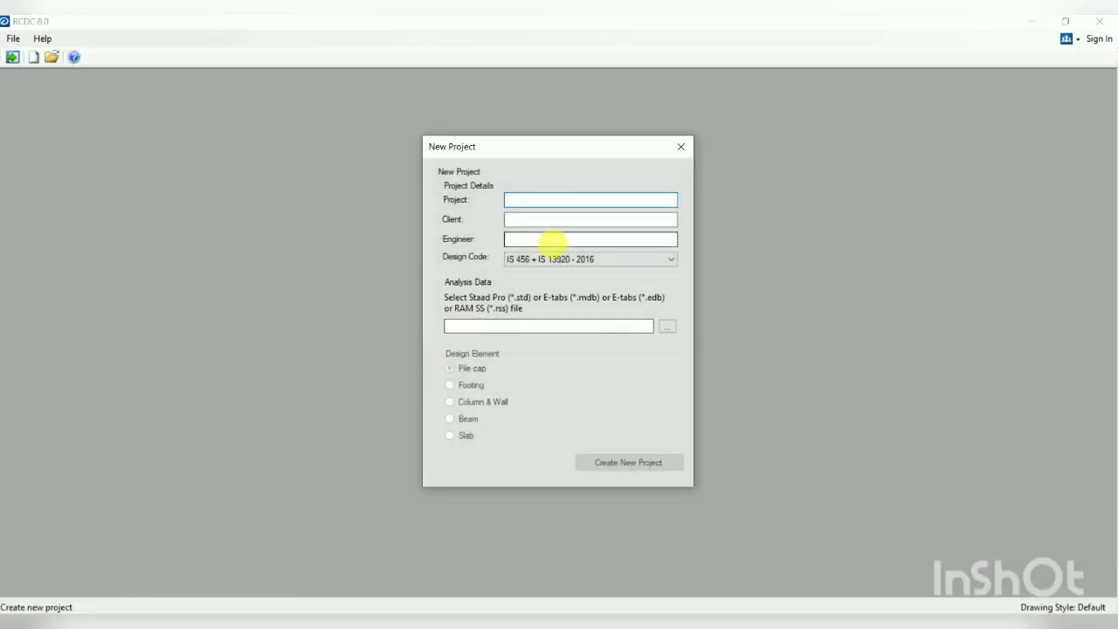
# Enter "a" for the new project's project, client and engineer, and load STANDARD FILE.mdb as the analysis data
pyautogui.write('a')
pyautogui.click(539, 222)
pyautogui.write('a')
pyautogui.click(547, 243)
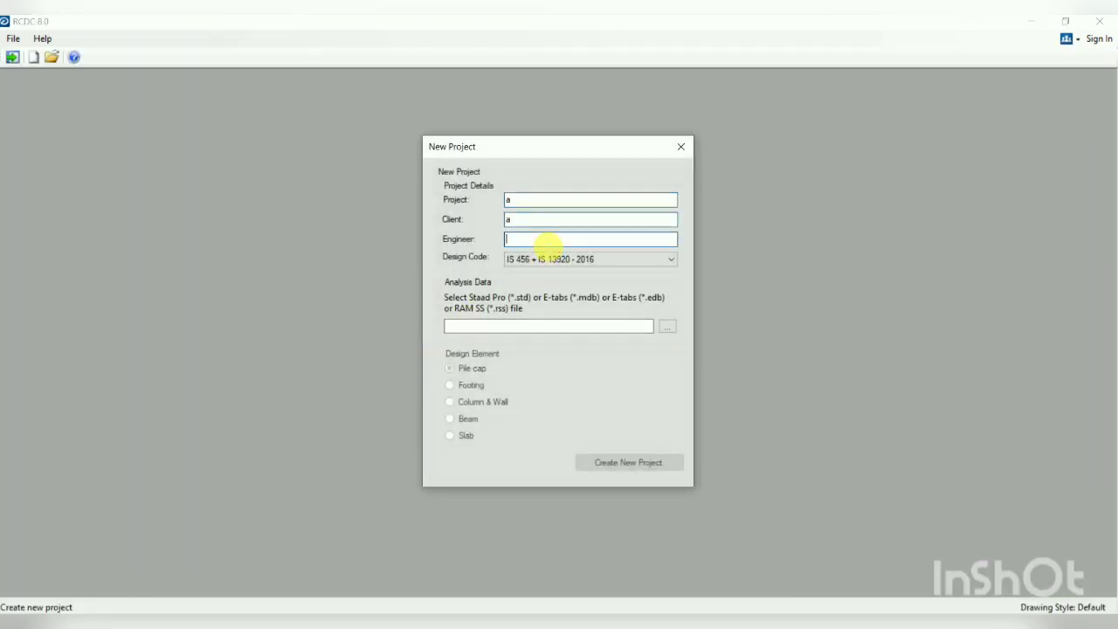
pyautogui.write('a')
pyautogui.click(666, 326)
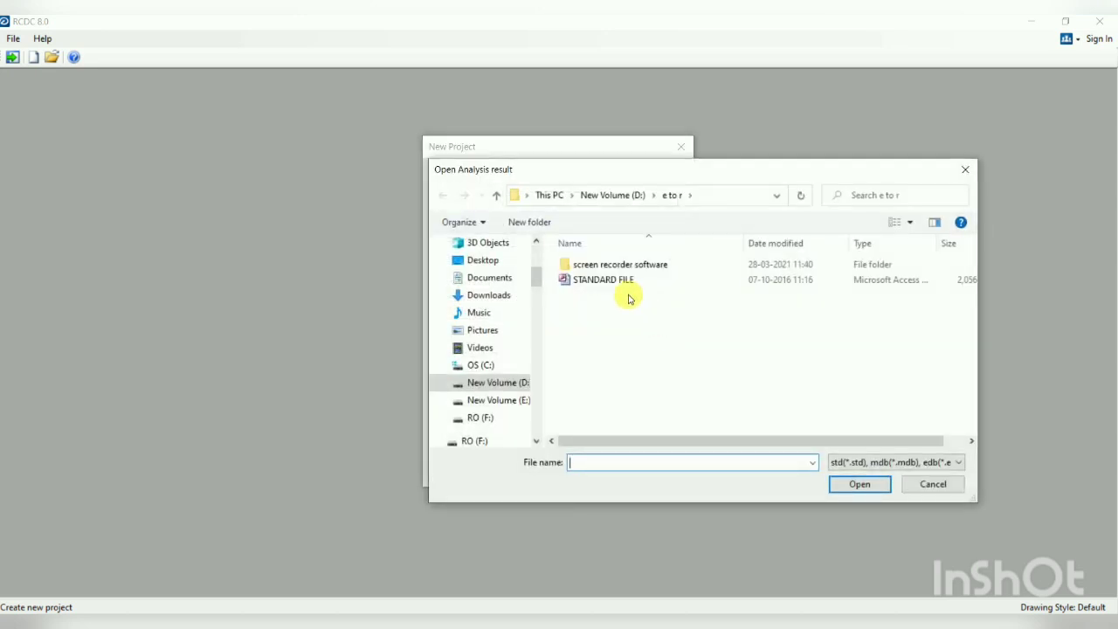
pyautogui.click(622, 281)
pyautogui.click(847, 486)
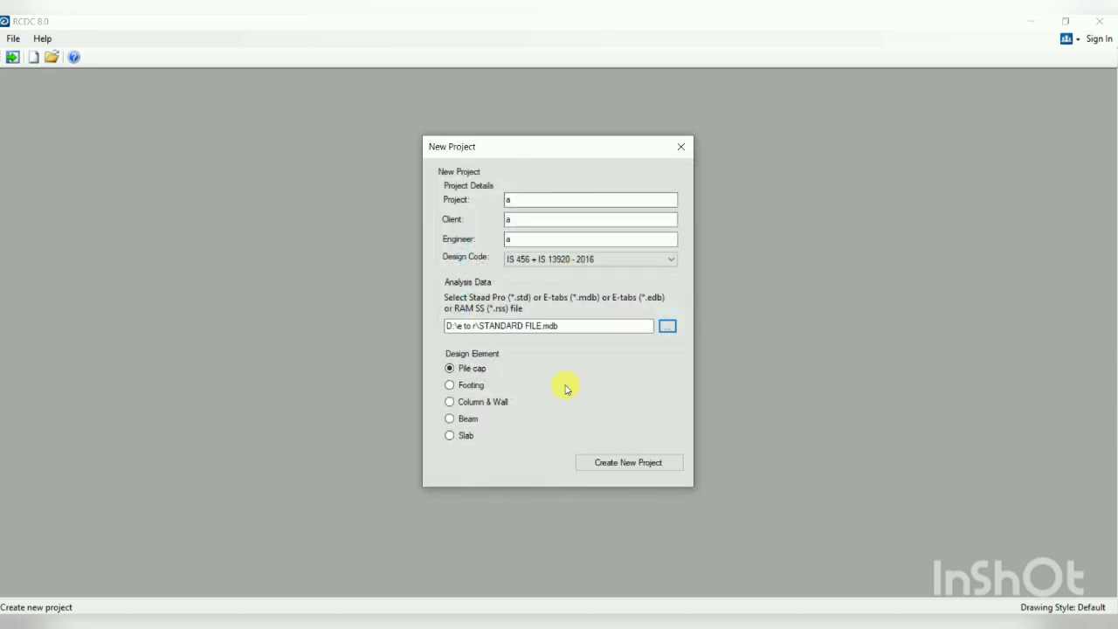
# Create the project for Column & Wall design and set the column cover to 40 on the ground floor, first floor and terrace
pyautogui.click(480, 405)
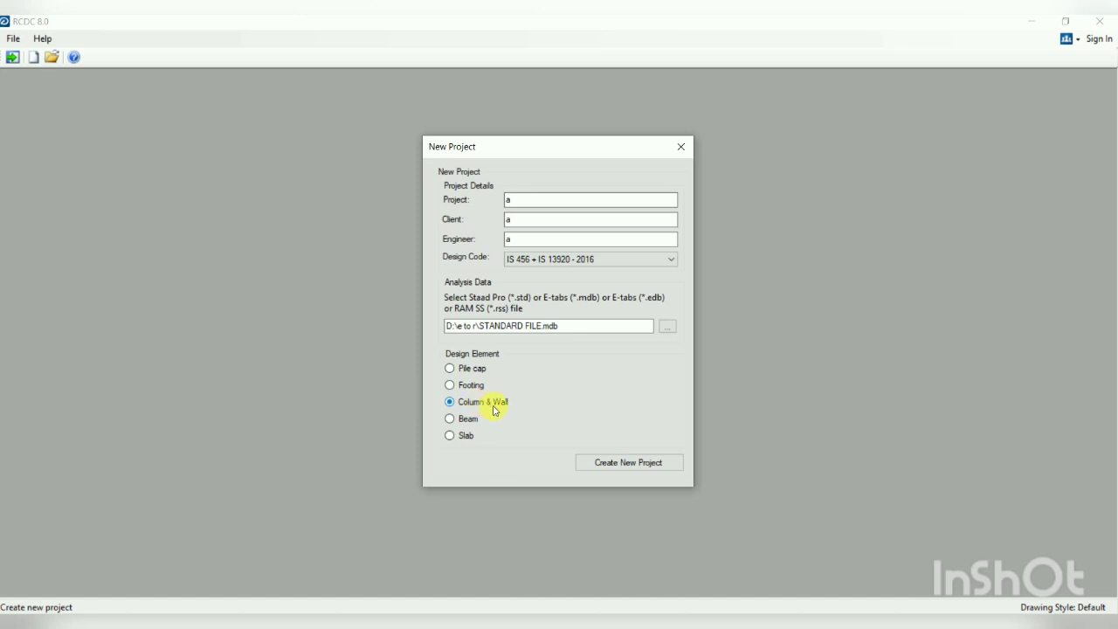
pyautogui.click(599, 470)
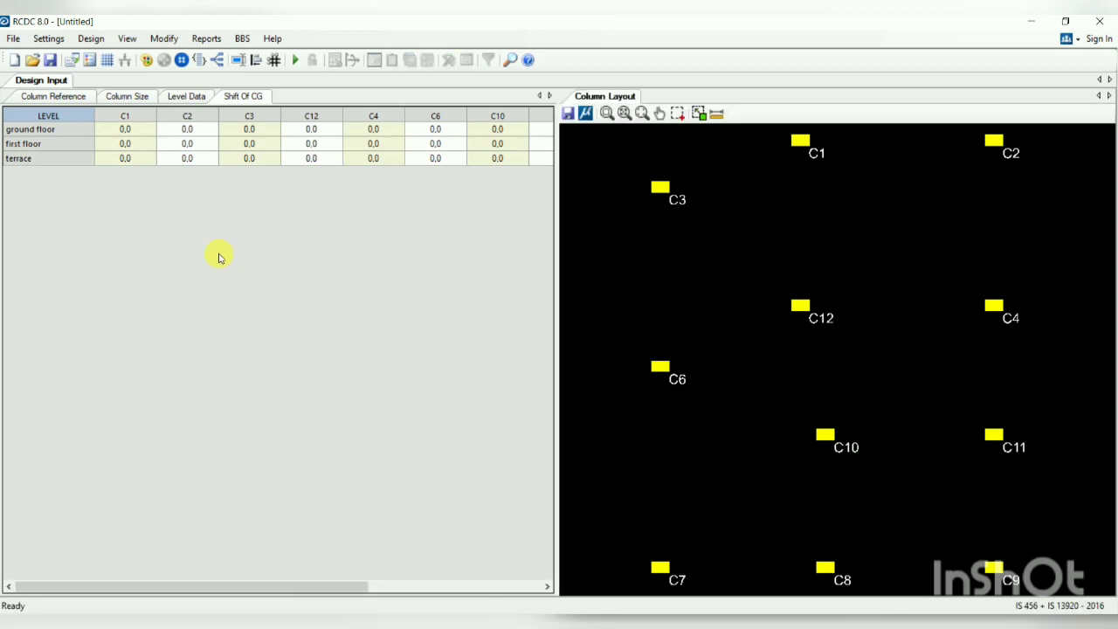
pyautogui.click(185, 96)
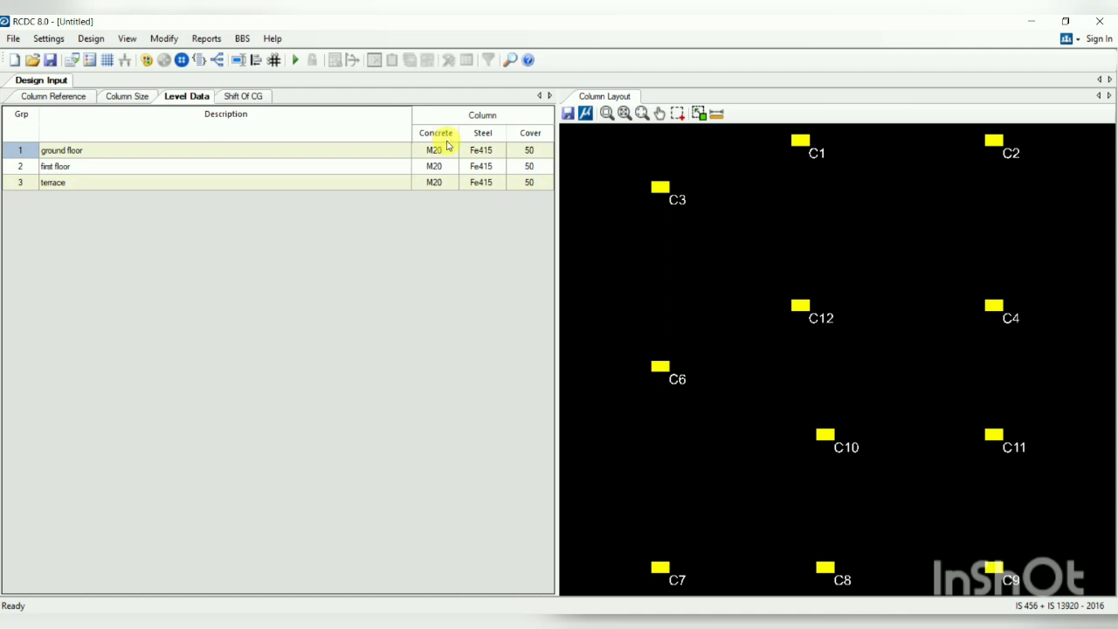
pyautogui.click(533, 154)
pyautogui.write('40')
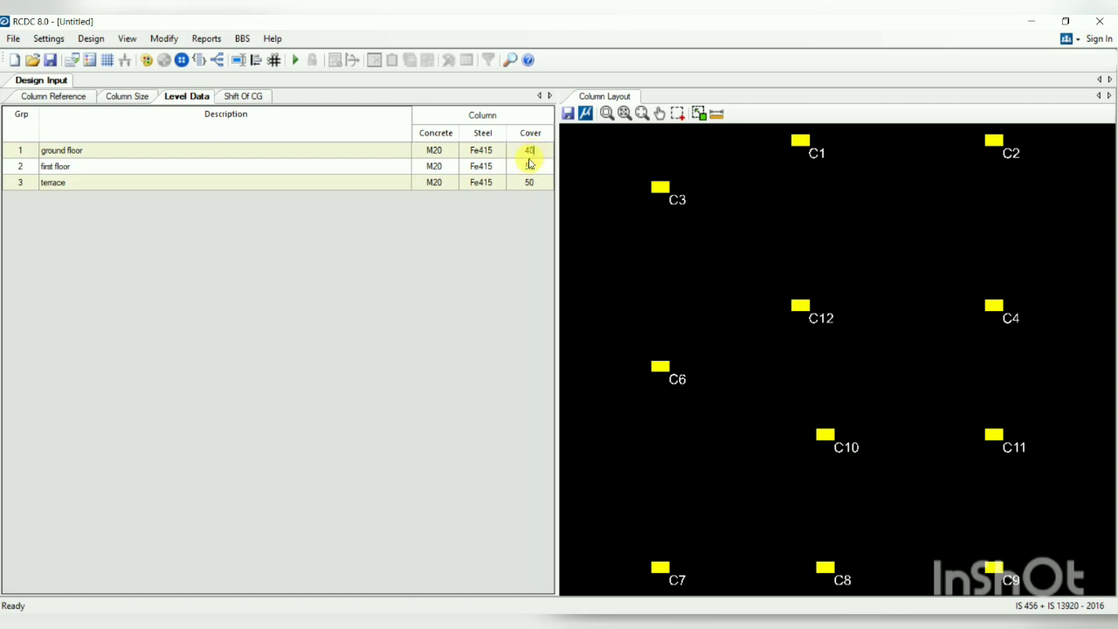
pyautogui.click(531, 166)
pyautogui.write('40')
pyautogui.click(532, 182)
pyautogui.write('40')
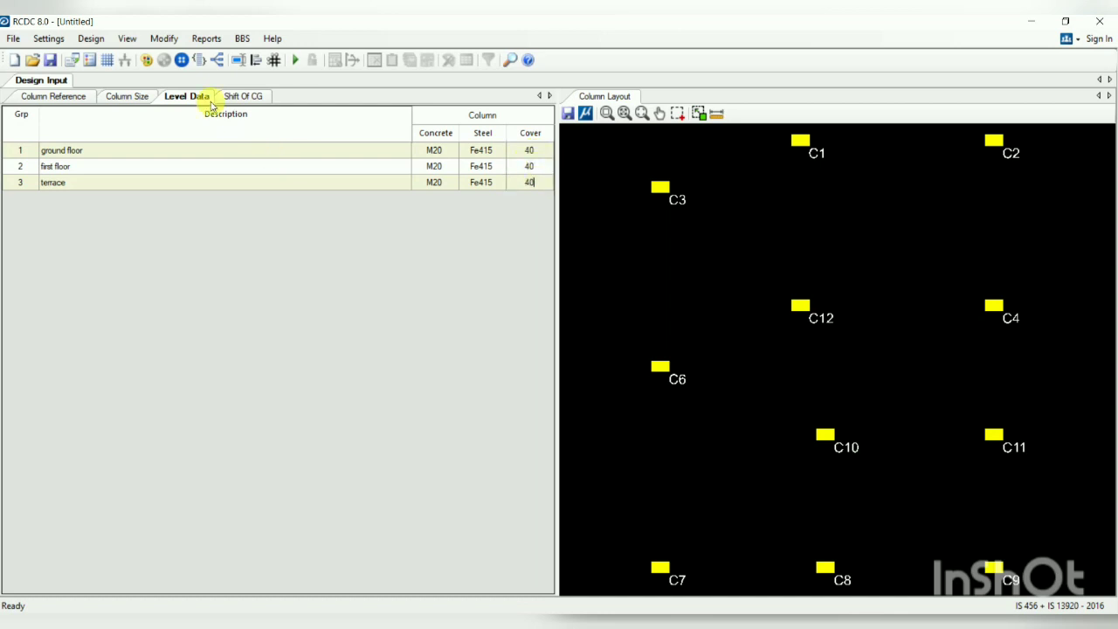
# Review and accept the column design settings with Ductile Design off
pyautogui.click(48, 38)
pyautogui.click(78, 58)
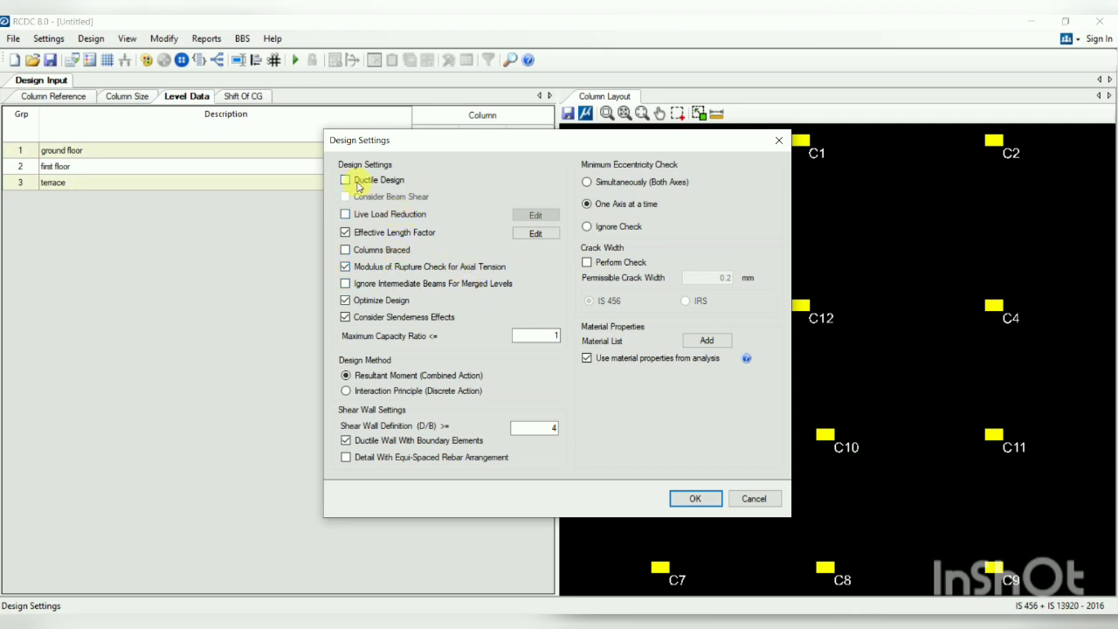
pyautogui.click(689, 498)
# In the reinforcement settings, set the minimum column steel to 0.8% and the maximum column rebar to 20
pyautogui.click(48, 38)
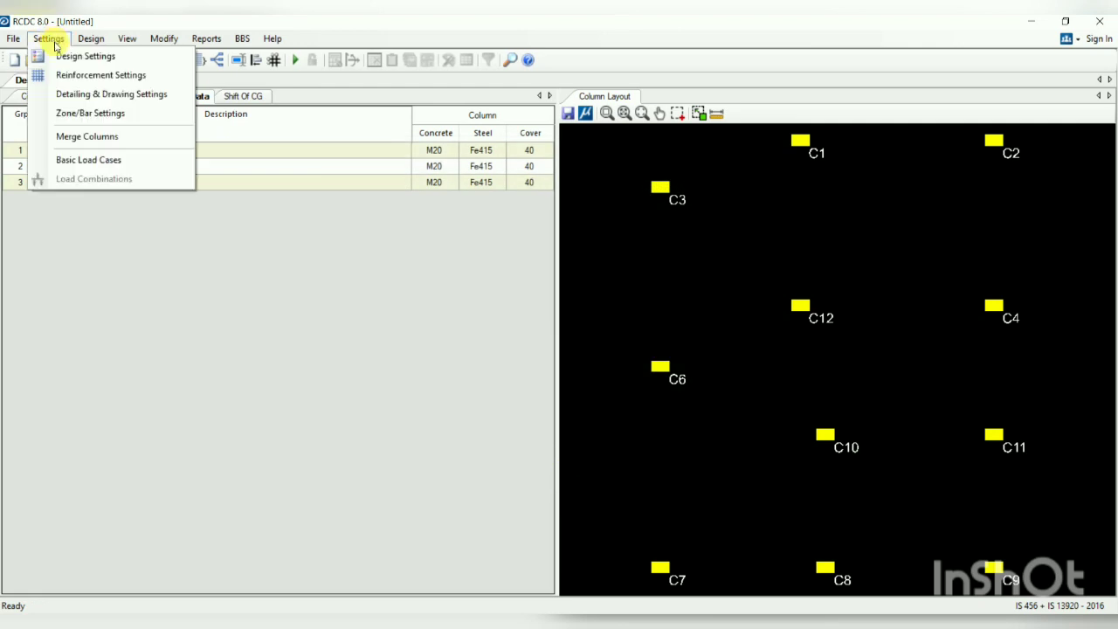
pyautogui.click(88, 76)
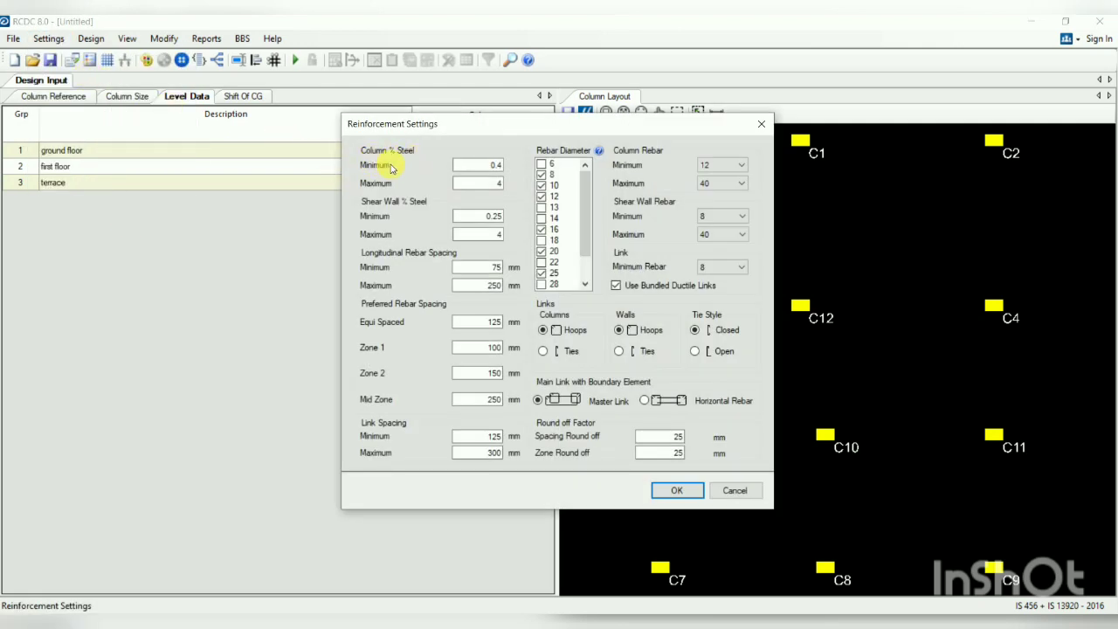
pyautogui.doubleClick(491, 165)
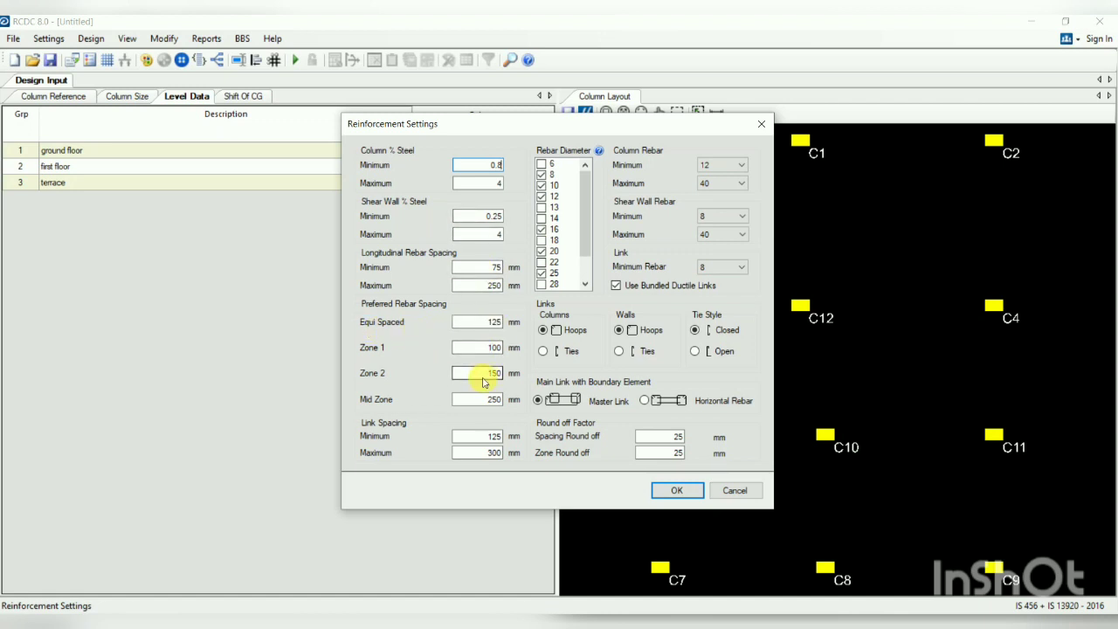
pyautogui.click(720, 166)
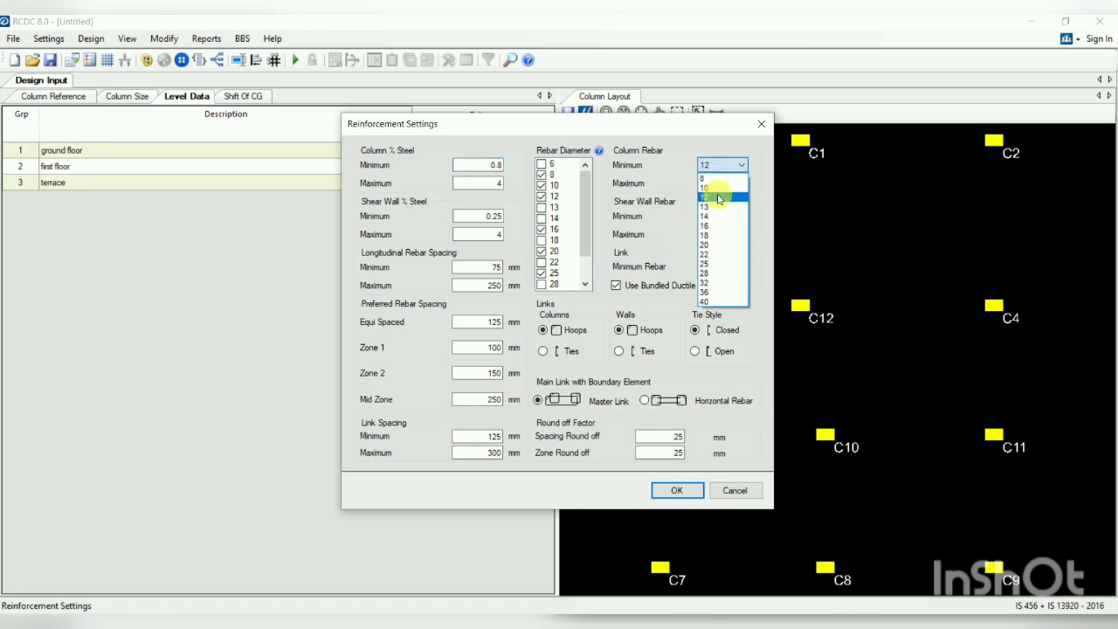
pyautogui.click(715, 170)
pyautogui.click(718, 182)
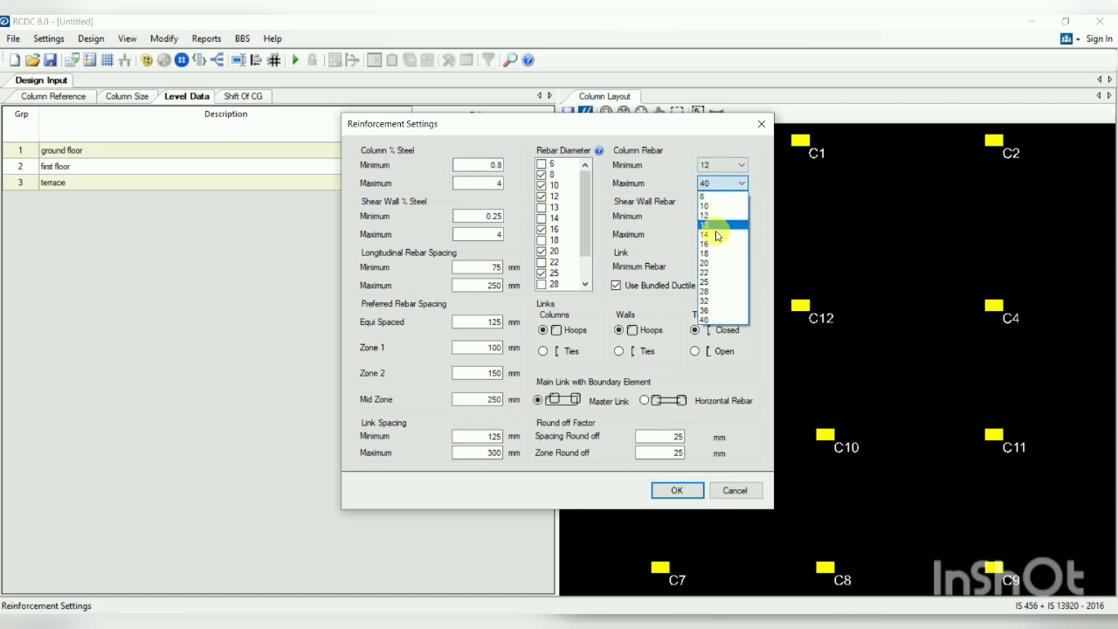
pyautogui.click(715, 262)
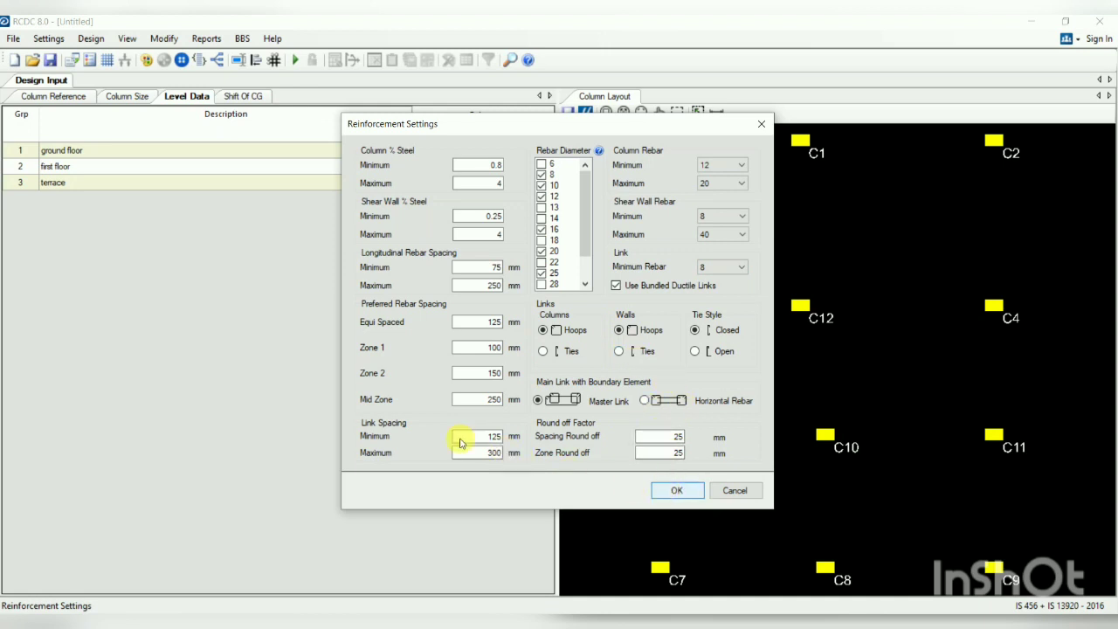
pyautogui.press('Return')
# Classify the Dead and SDL load cases as Dead Load and Live as Live Load, and add all three to the primary load cases
pyautogui.click(49, 39)
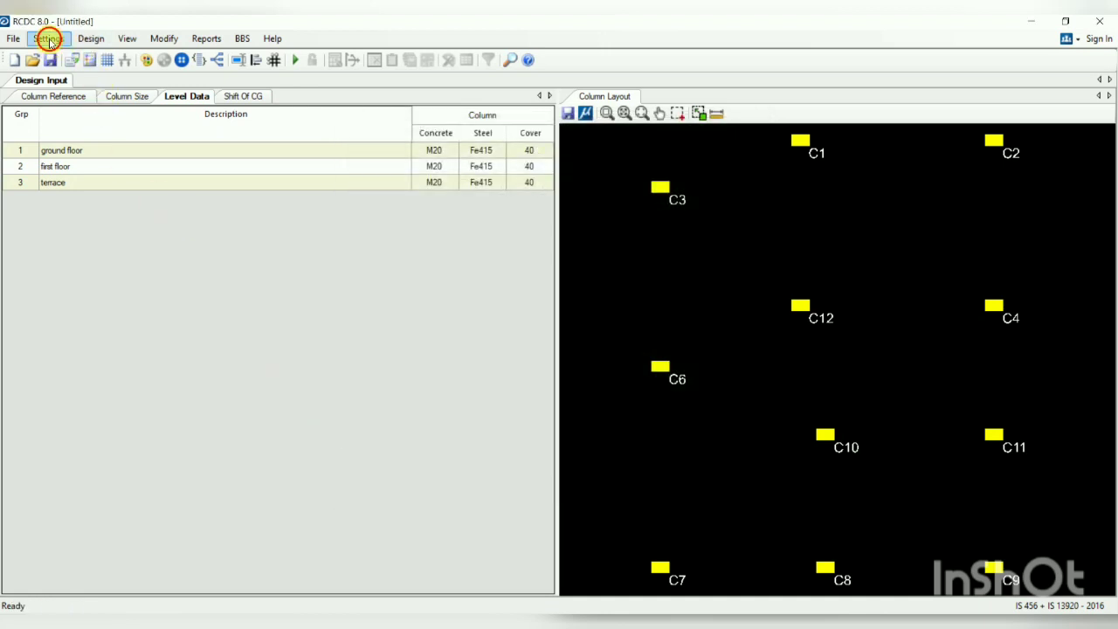
pyautogui.click(107, 159)
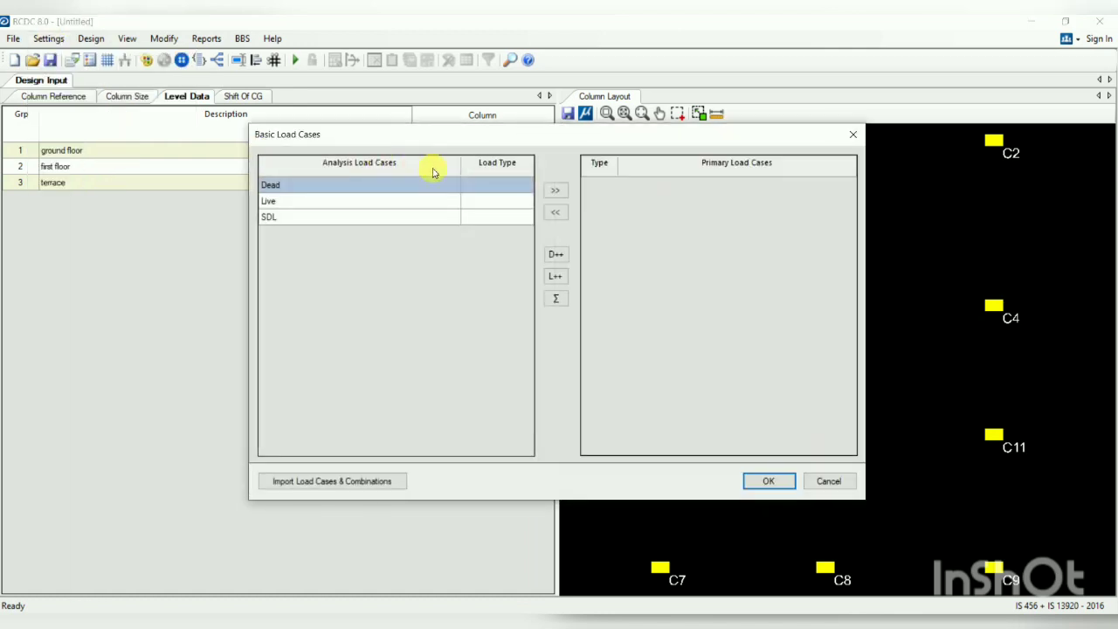
pyautogui.click(520, 185)
pyautogui.click(526, 186)
pyautogui.click(506, 193)
pyautogui.click(524, 203)
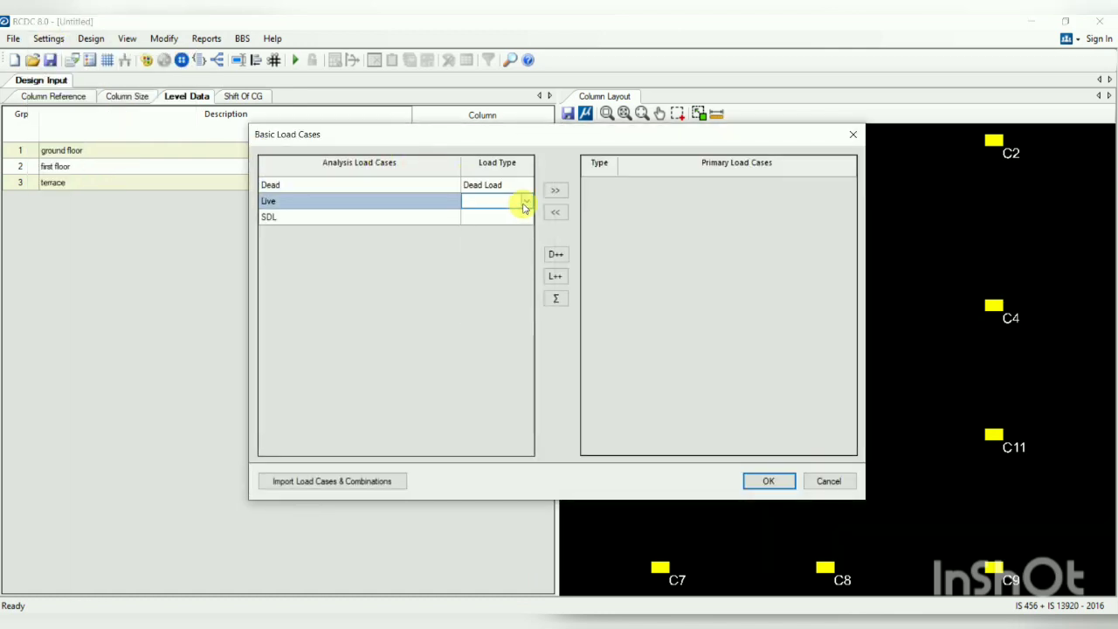
pyautogui.click(526, 203)
pyautogui.click(482, 223)
pyautogui.click(526, 217)
pyautogui.click(526, 216)
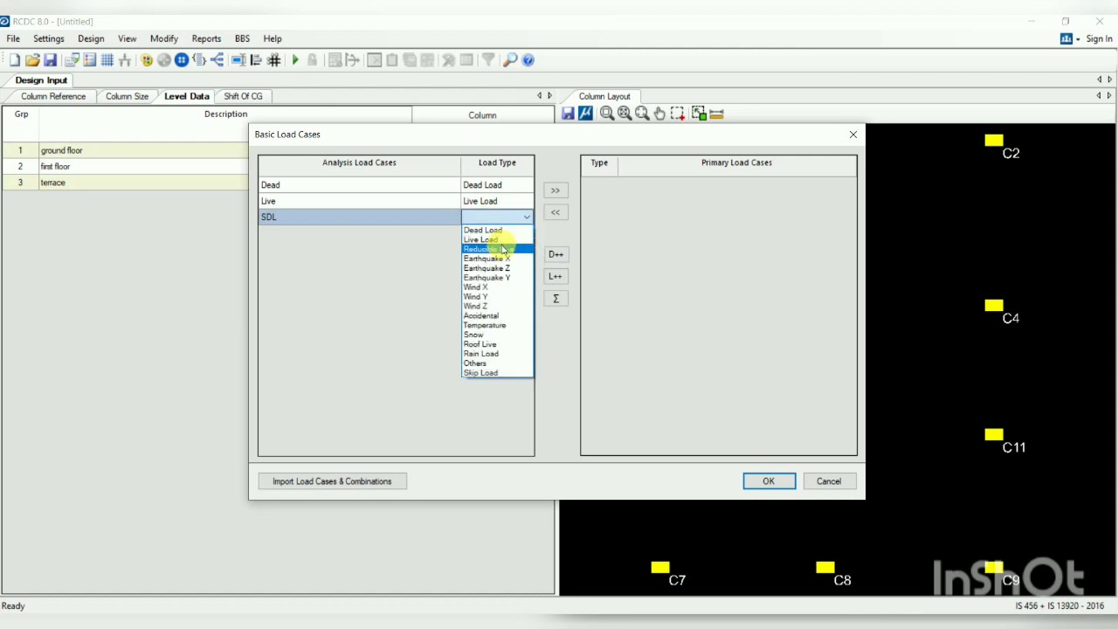
pyautogui.click(490, 230)
pyautogui.moveTo(379, 185); pyautogui.dragTo(421, 246)
pyautogui.click(556, 189)
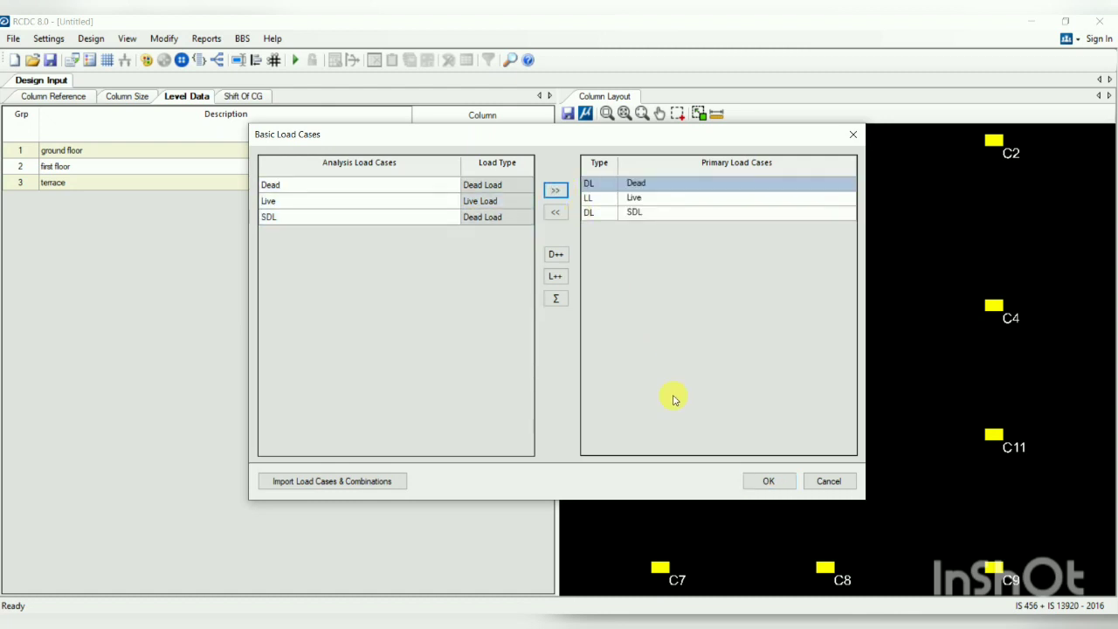
pyautogui.click(758, 480)
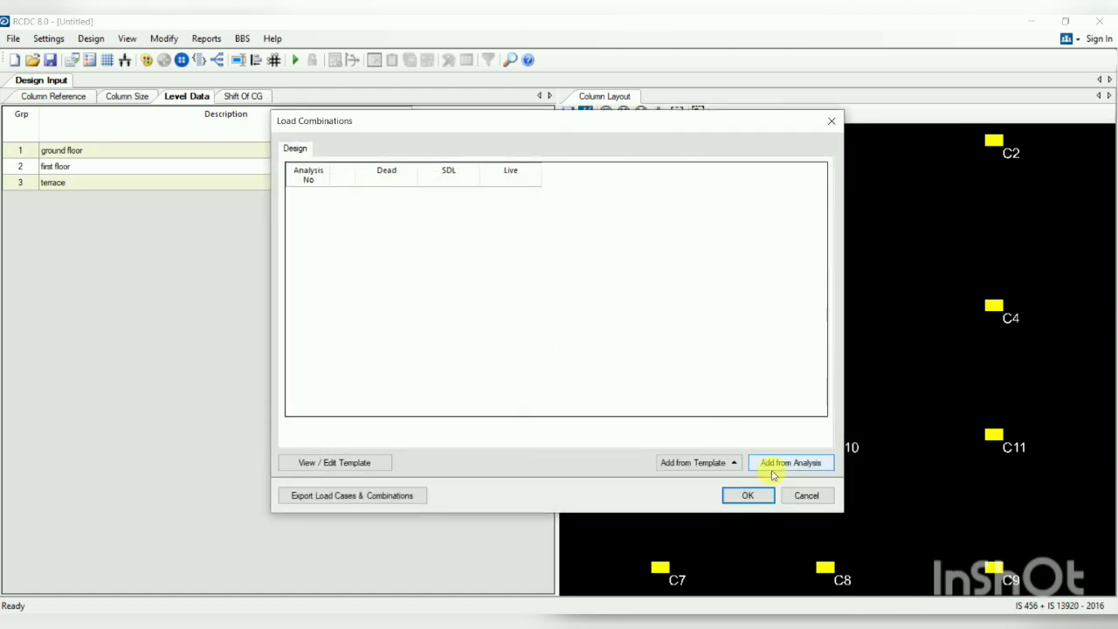
# Add the 1.5(DL+LL+SDL) load combination from the analysis and run the design of all columns
pyautogui.click(772, 472)
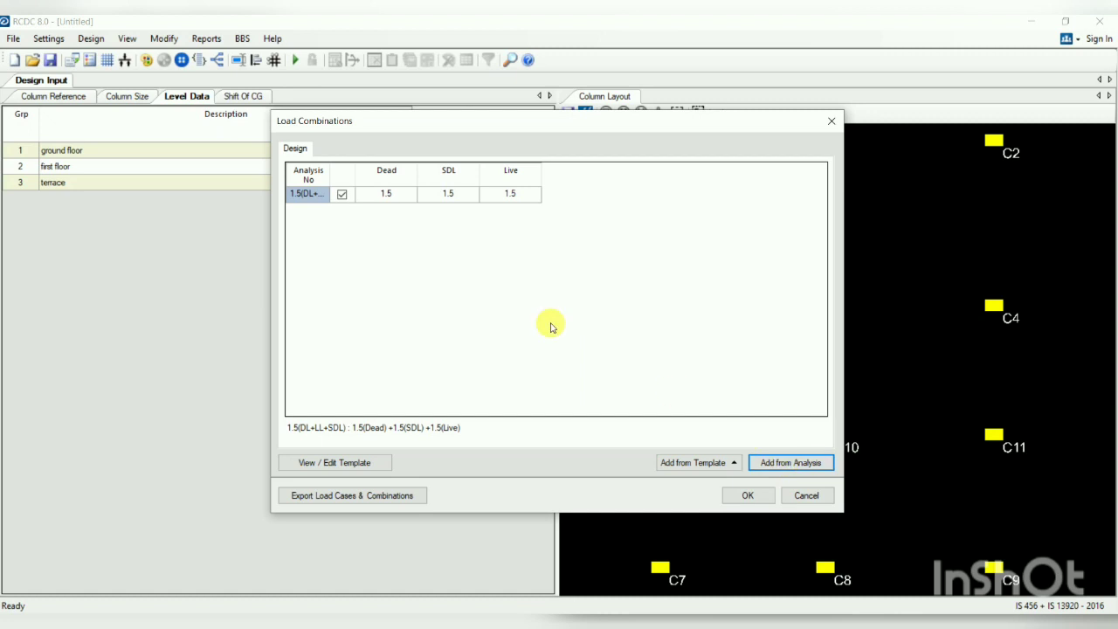
pyautogui.click(746, 498)
pyautogui.click(48, 38)
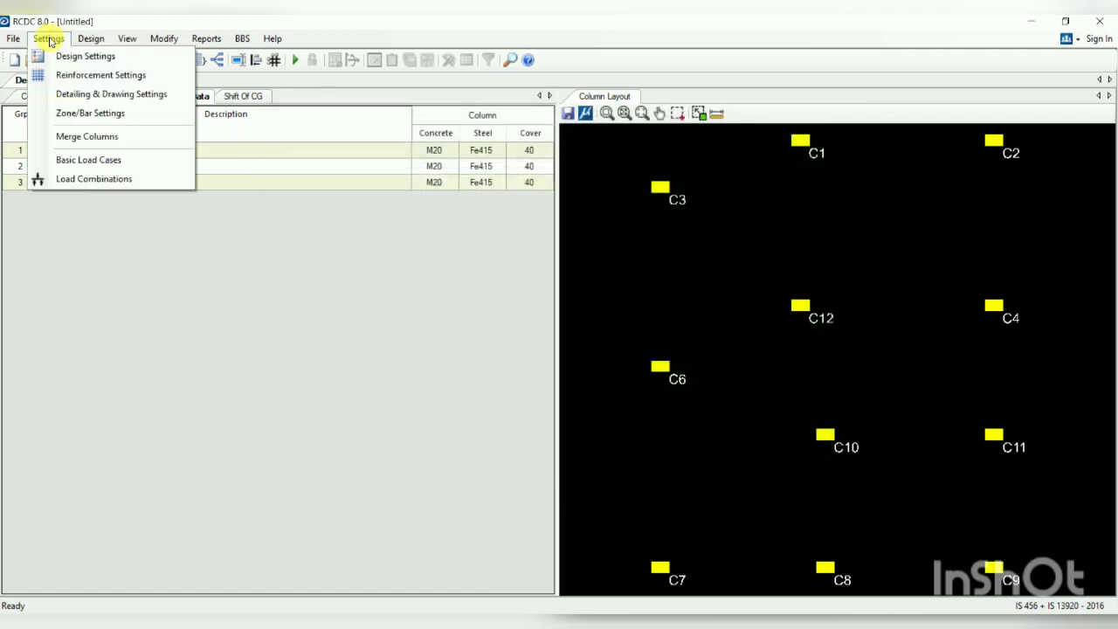
pyautogui.click(113, 56)
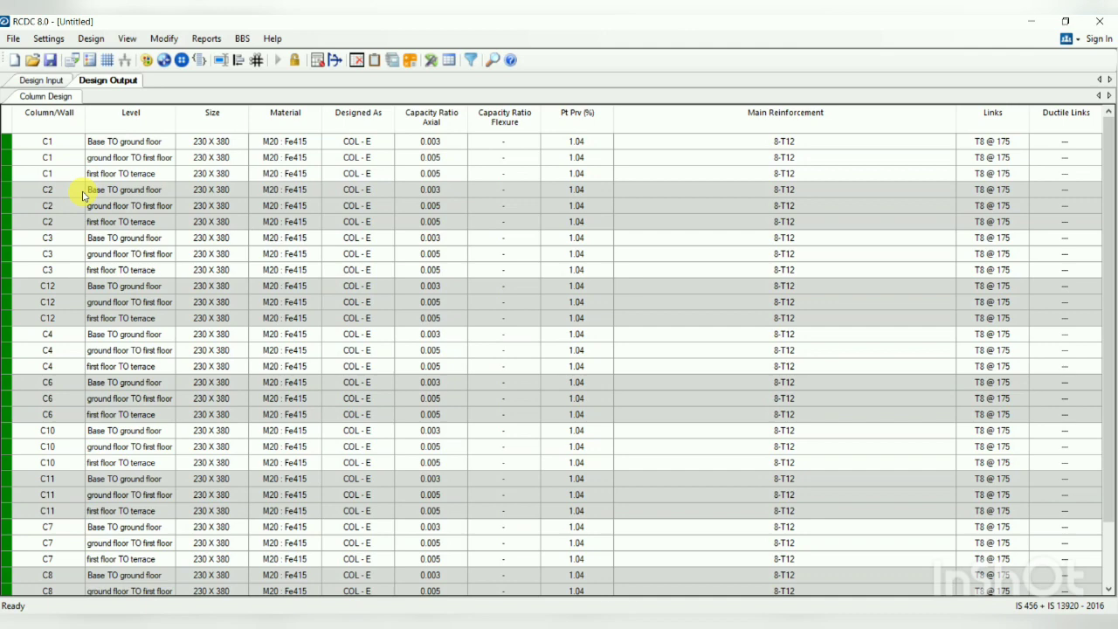
pyautogui.scroll(-2, 83, 195)
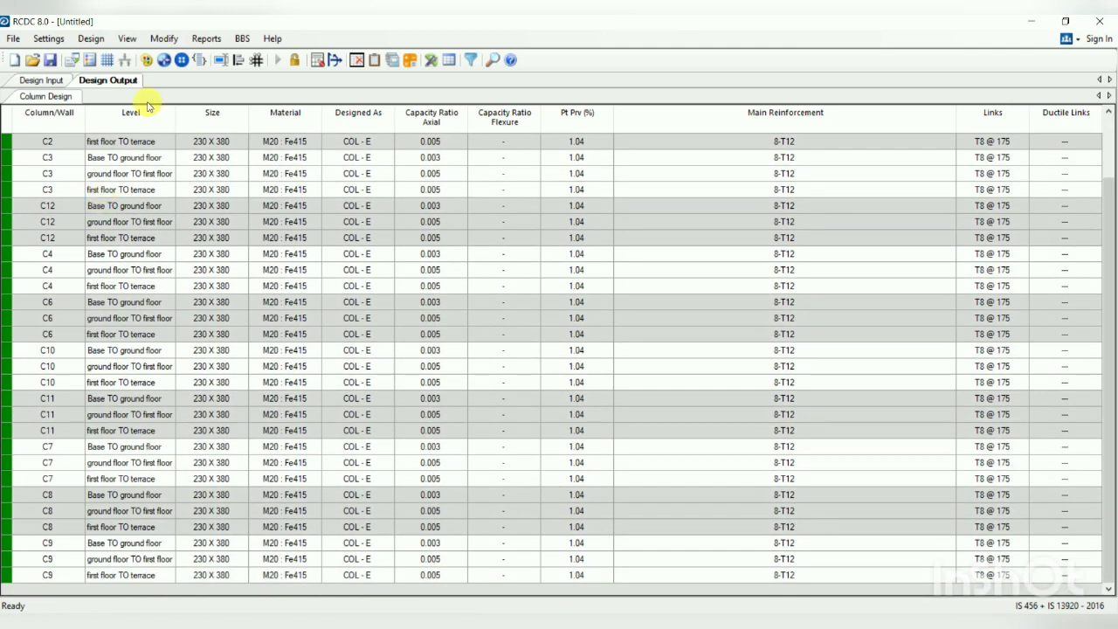
# Generate the Type 2 (Non Ductile) text schedule of the columns and inspect its sizes, steel and links
pyautogui.click(221, 37)
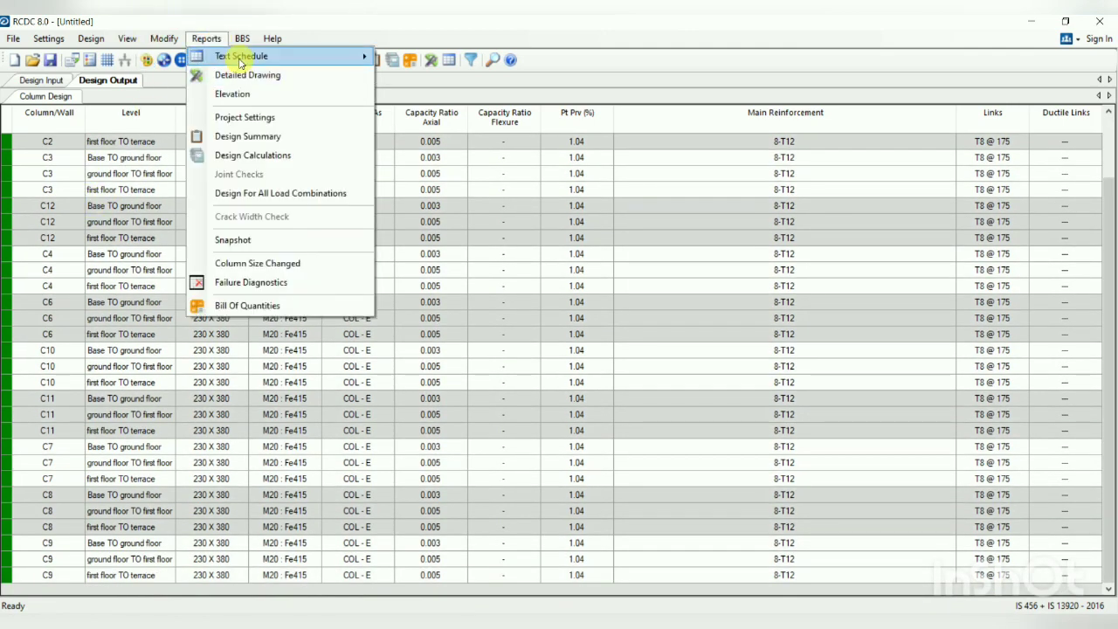
pyautogui.moveTo(218, 56)
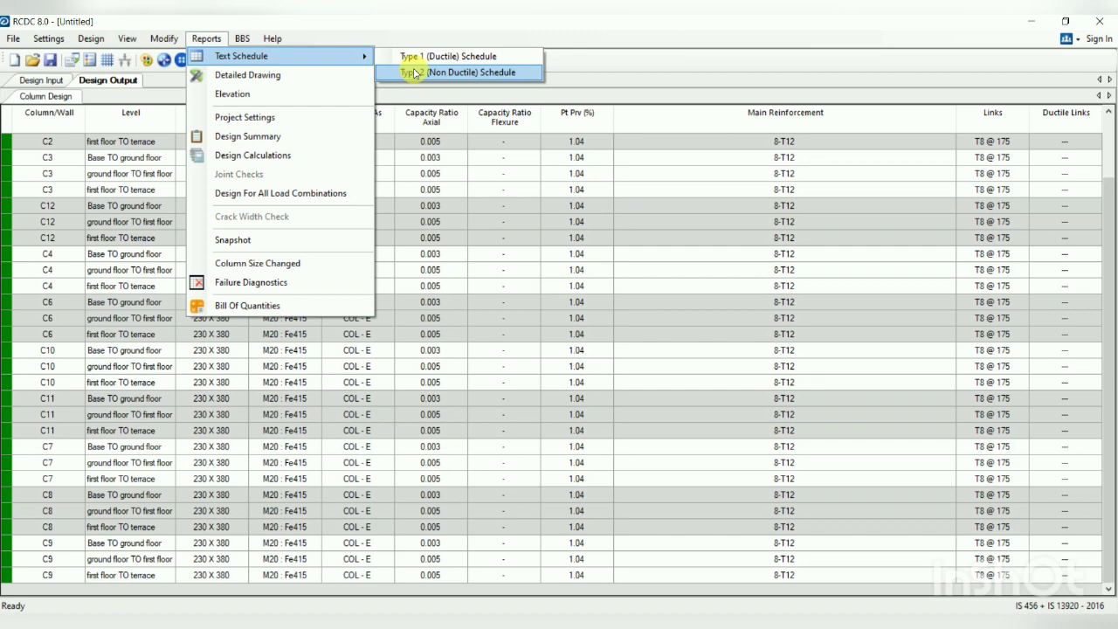
pyautogui.click(416, 72)
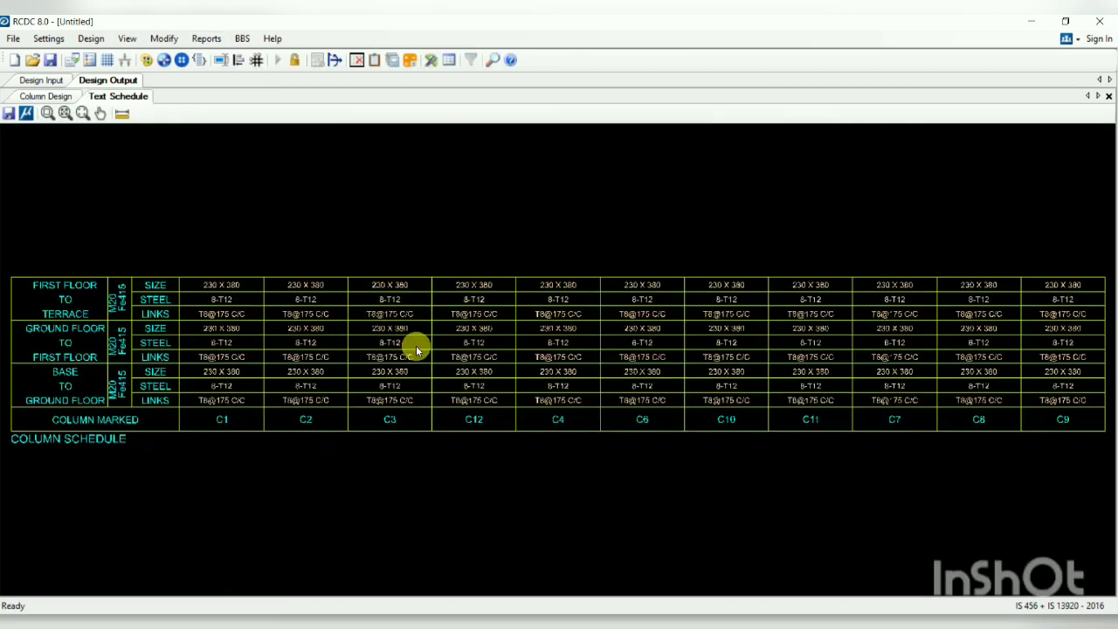
pyautogui.moveTo(416, 346)
pyautogui.mouseDown(button='middle')
pyautogui.moveTo(317, 347)
pyautogui.moveTo(400, 354)
pyautogui.mouseUp(button='middle')
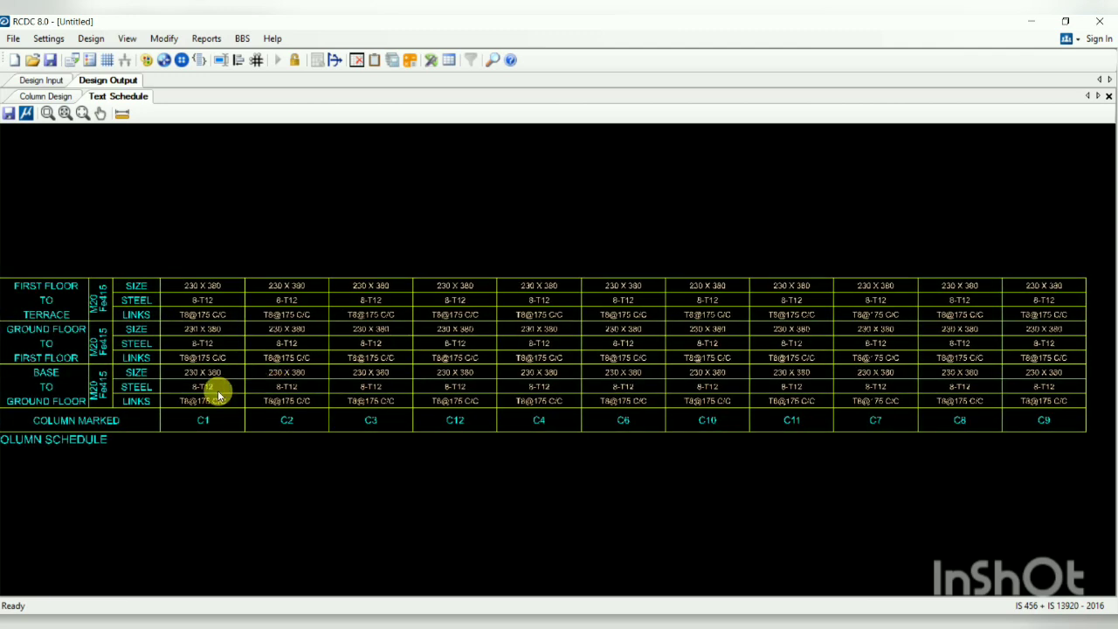
pyautogui.scroll(2, 214, 395)
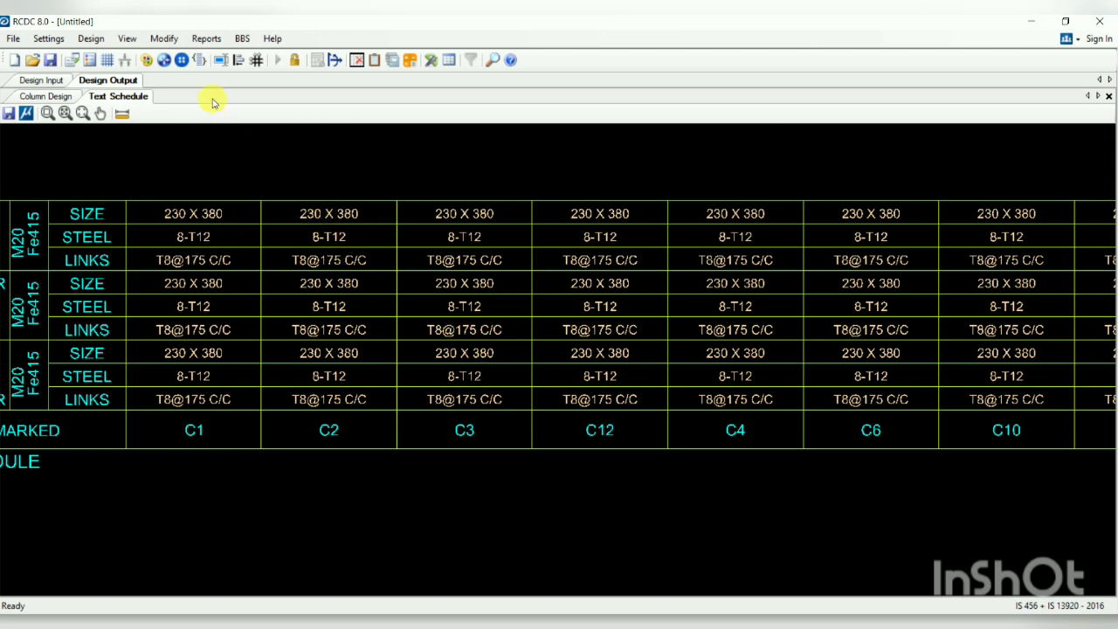
pyautogui.click(163, 39)
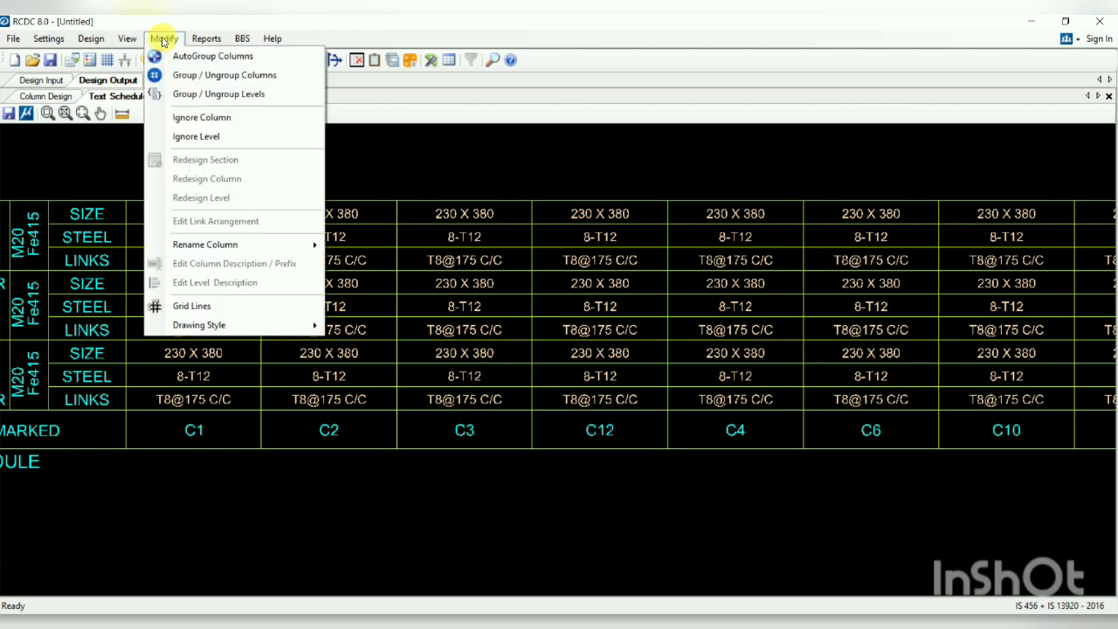
pyautogui.moveTo(49, 39)
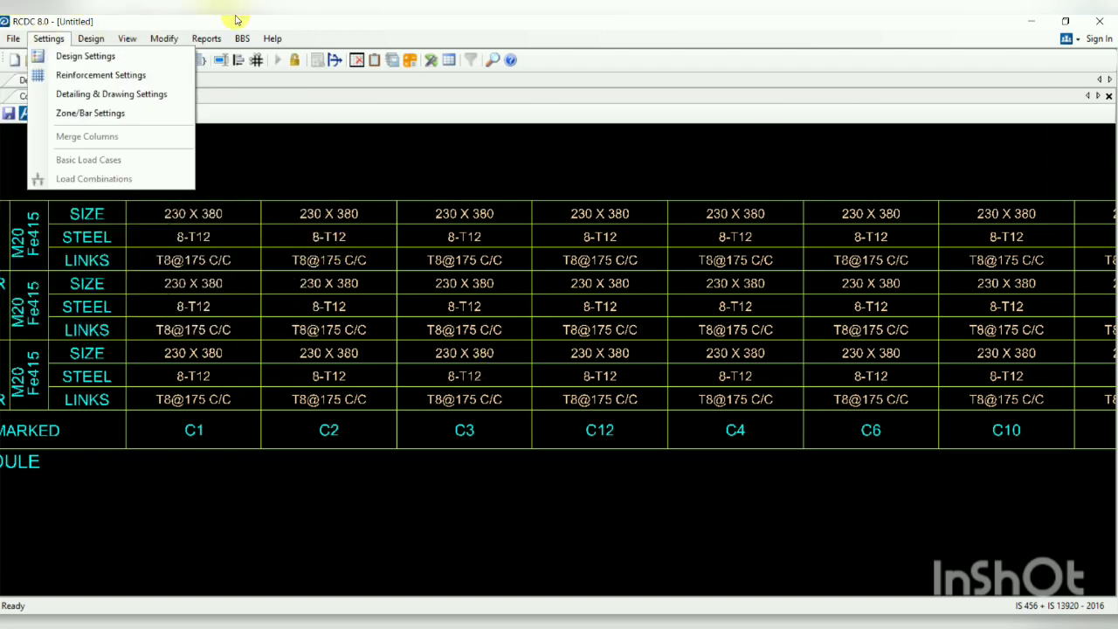
pyautogui.click(329, 146)
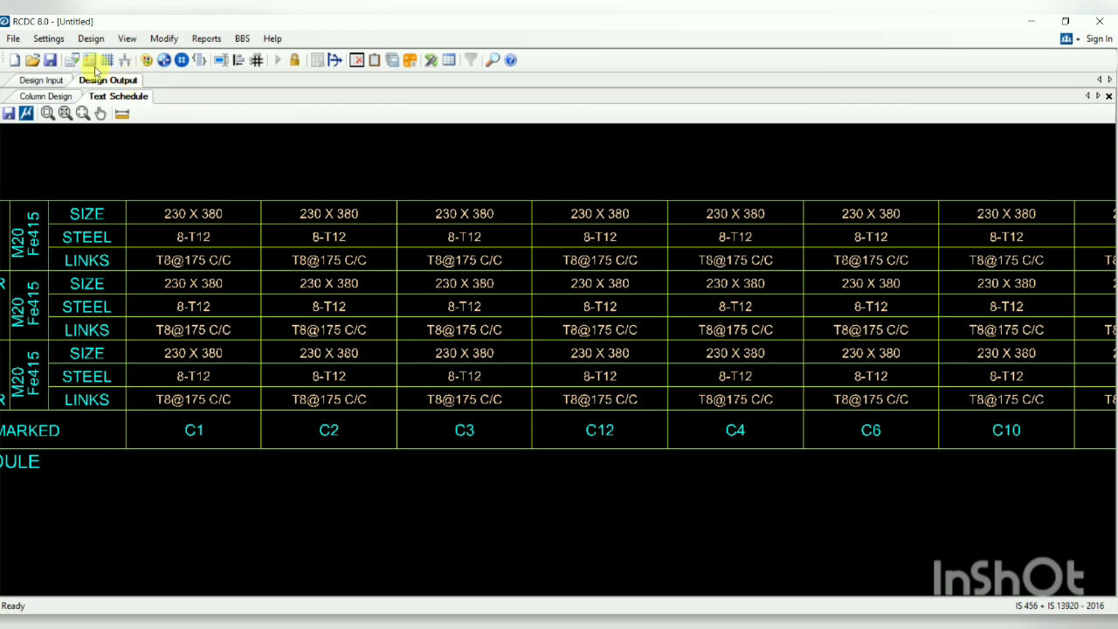
# Start a new project, saving the current one as "column" in the e to r folder
pyautogui.click(13, 39)
pyautogui.click(12, 39)
pyautogui.click(12, 39)
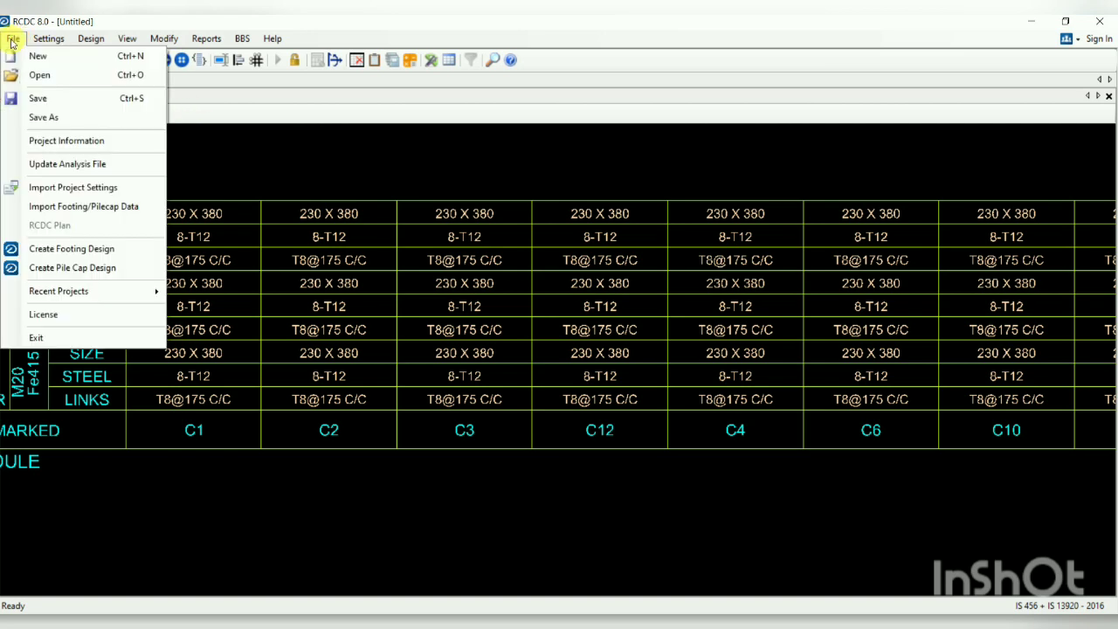
pyautogui.click(12, 40)
pyautogui.click(19, 44)
pyautogui.click(20, 44)
pyautogui.click(21, 45)
pyautogui.click(19, 42)
pyautogui.click(16, 40)
pyautogui.click(37, 56)
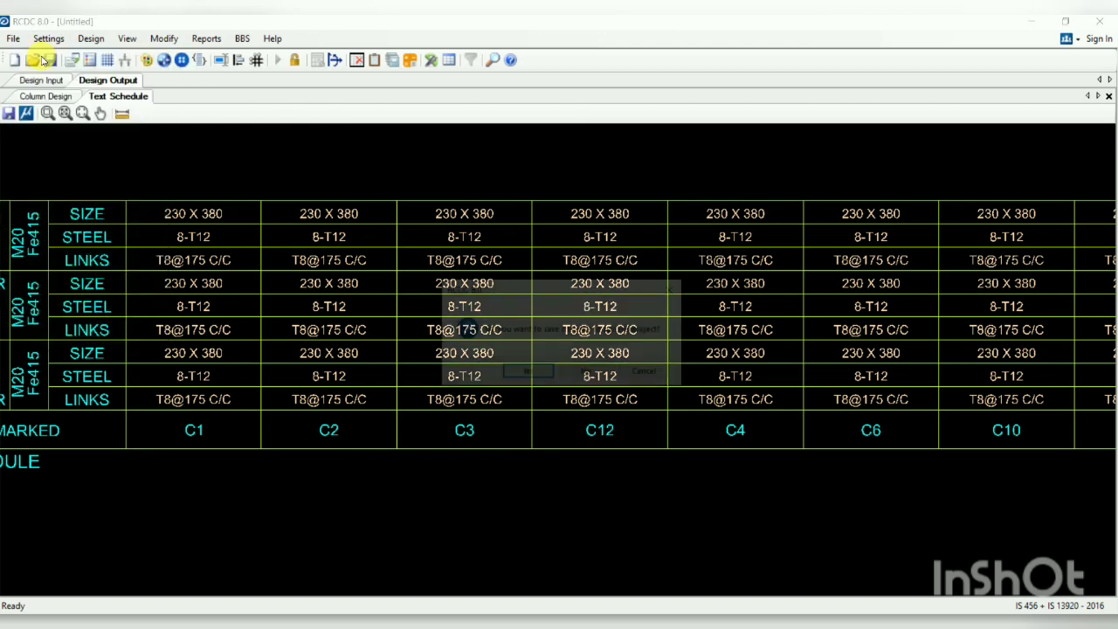
pyautogui.click(524, 373)
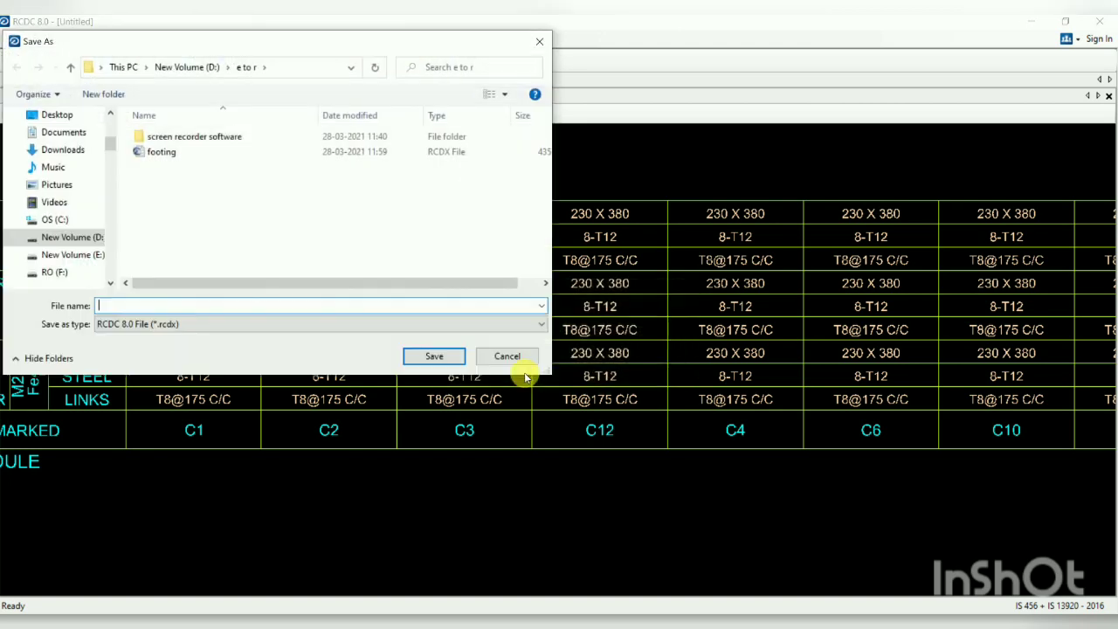
pyautogui.write('column')
pyautogui.click(434, 356)
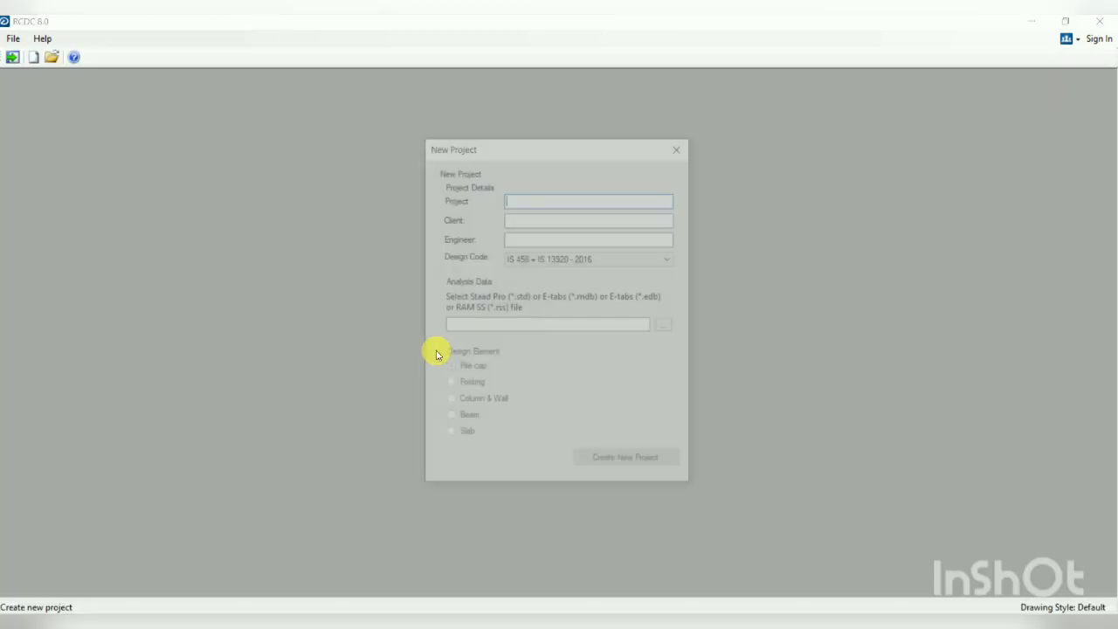
# Enter "a" as project, client and engineer and load STANDARD FILE from the e to r folder as analysis data
pyautogui.write('a')
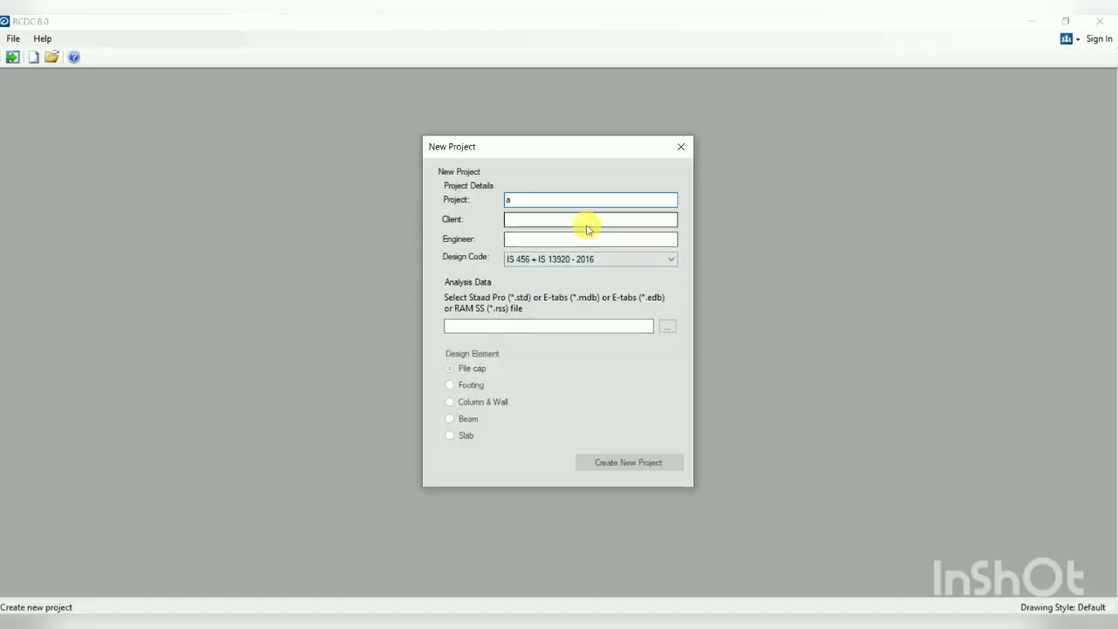
pyautogui.press('Tab')
pyautogui.write('a')
pyautogui.click(572, 241)
pyautogui.write('a')
pyautogui.click(667, 326)
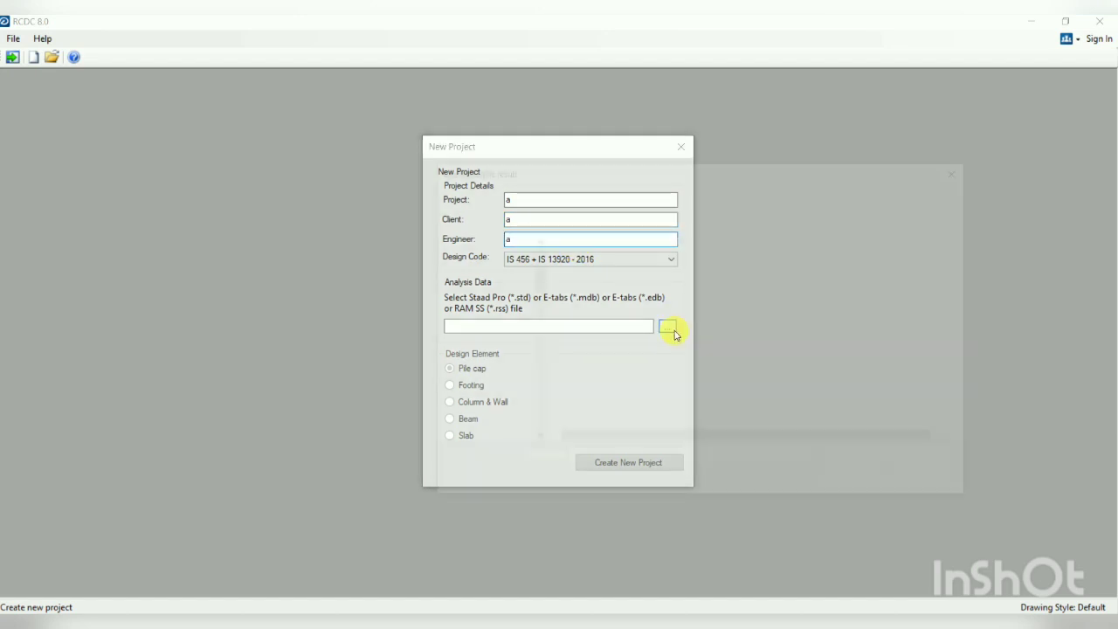
pyautogui.click(638, 282)
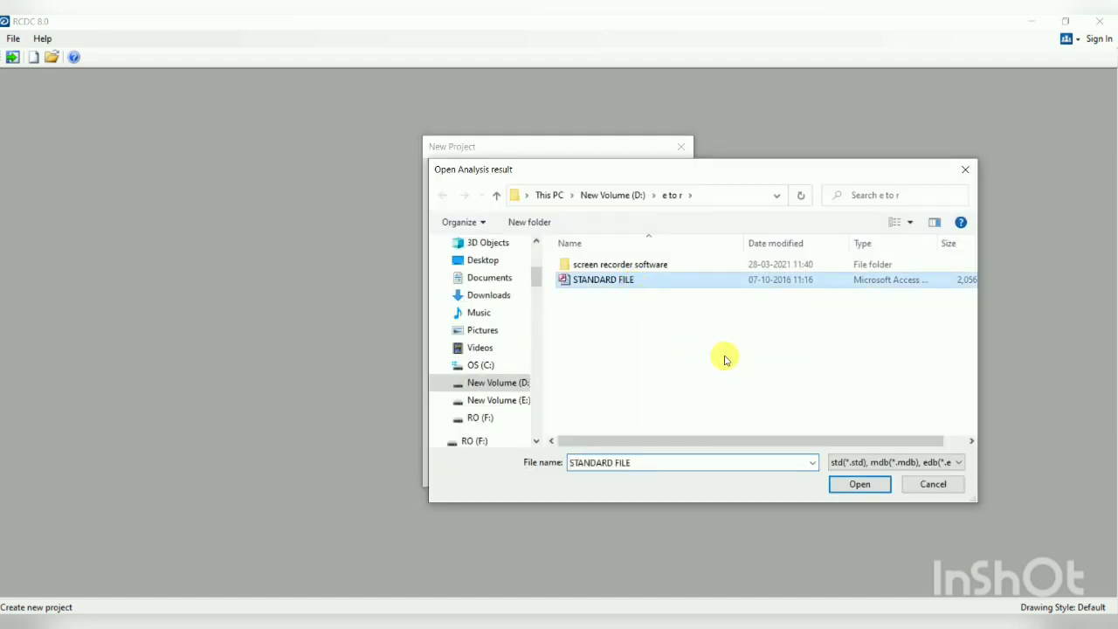
pyautogui.click(843, 484)
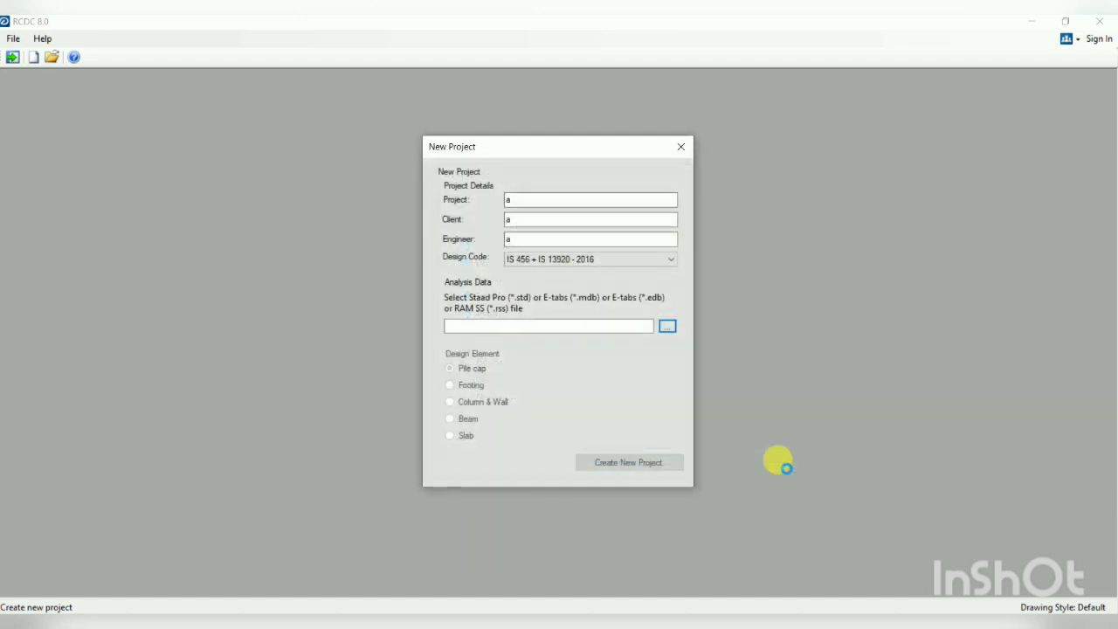
# Try to create a beam design project for the first floor level and read the model validation message
pyautogui.click(476, 425)
pyautogui.click(572, 399)
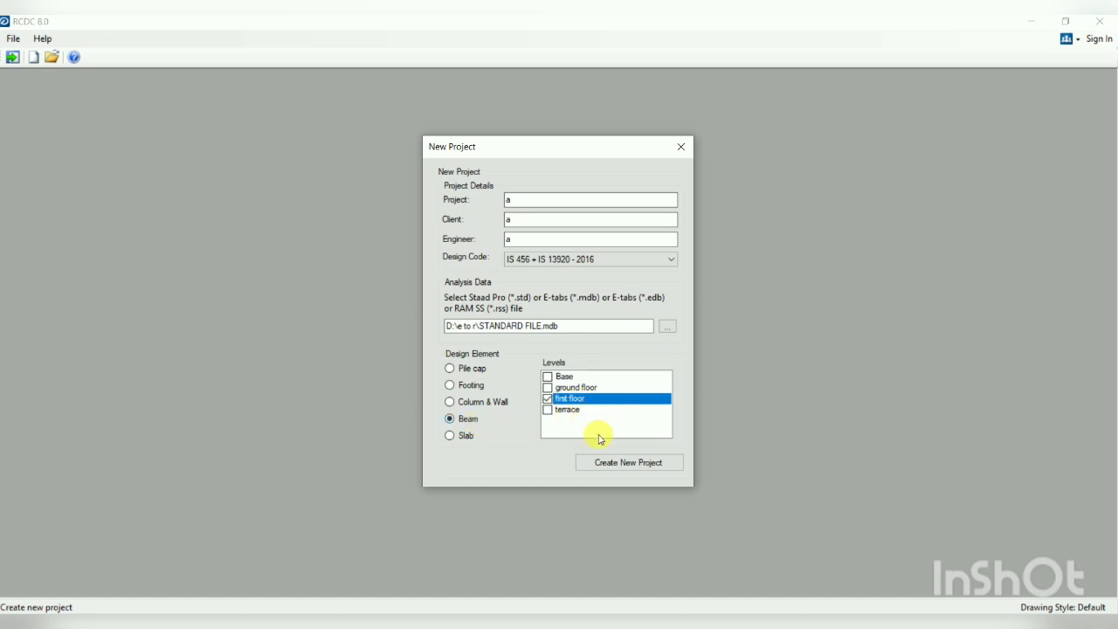
pyautogui.click(601, 463)
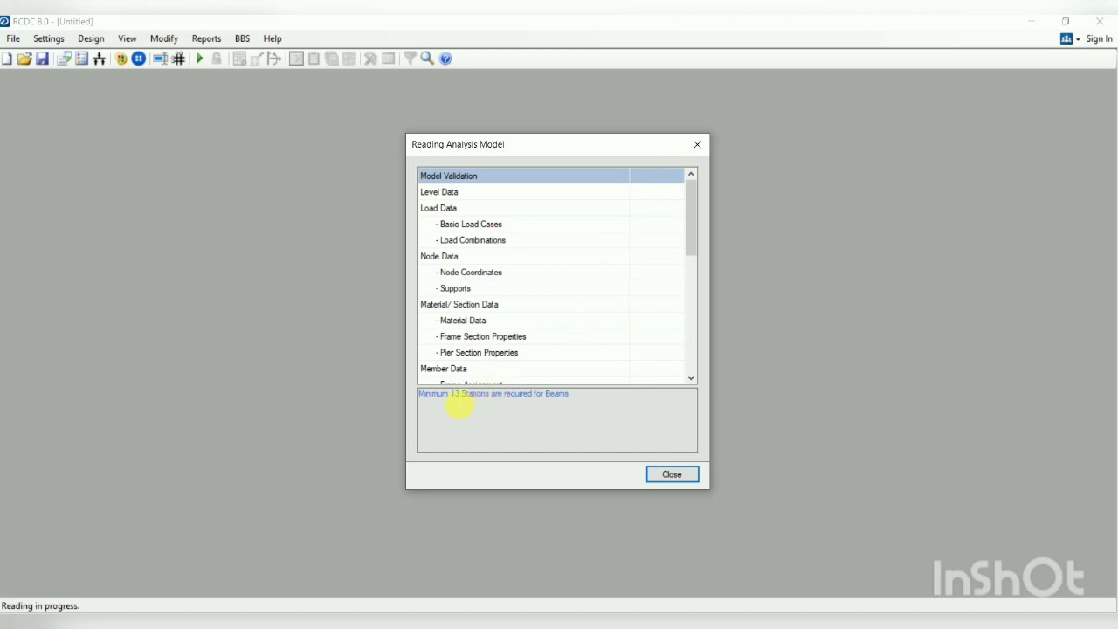
pyautogui.moveTo(459, 403); pyautogui.dragTo(522, 403)
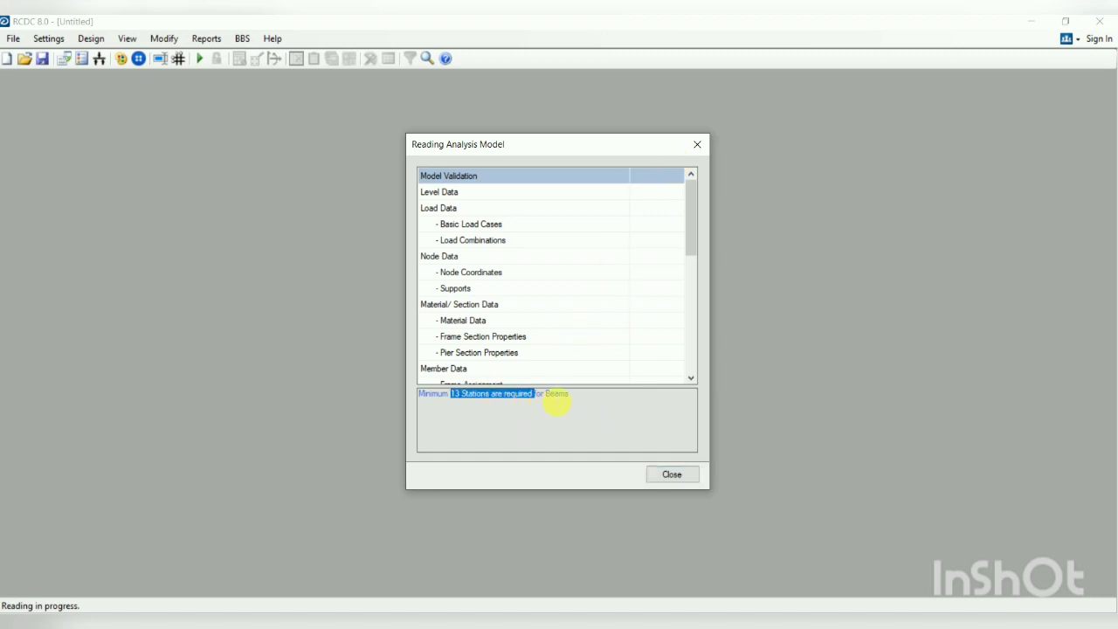
pyautogui.click(697, 145)
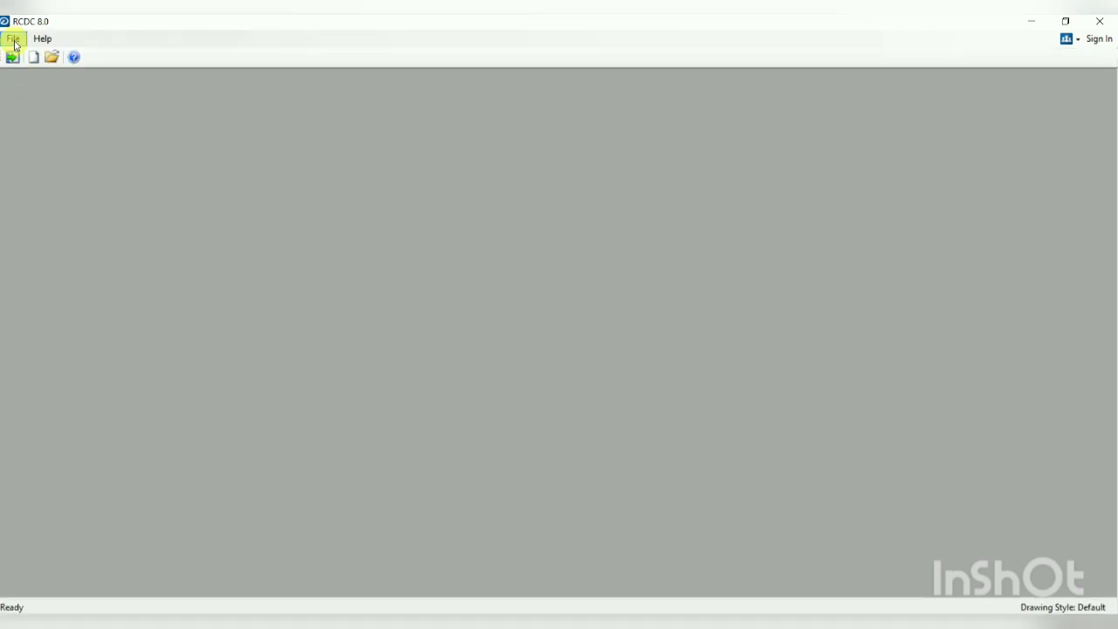
# Start another new project with "a" as the project, client and engineer
pyautogui.click(13, 38)
pyautogui.click(62, 59)
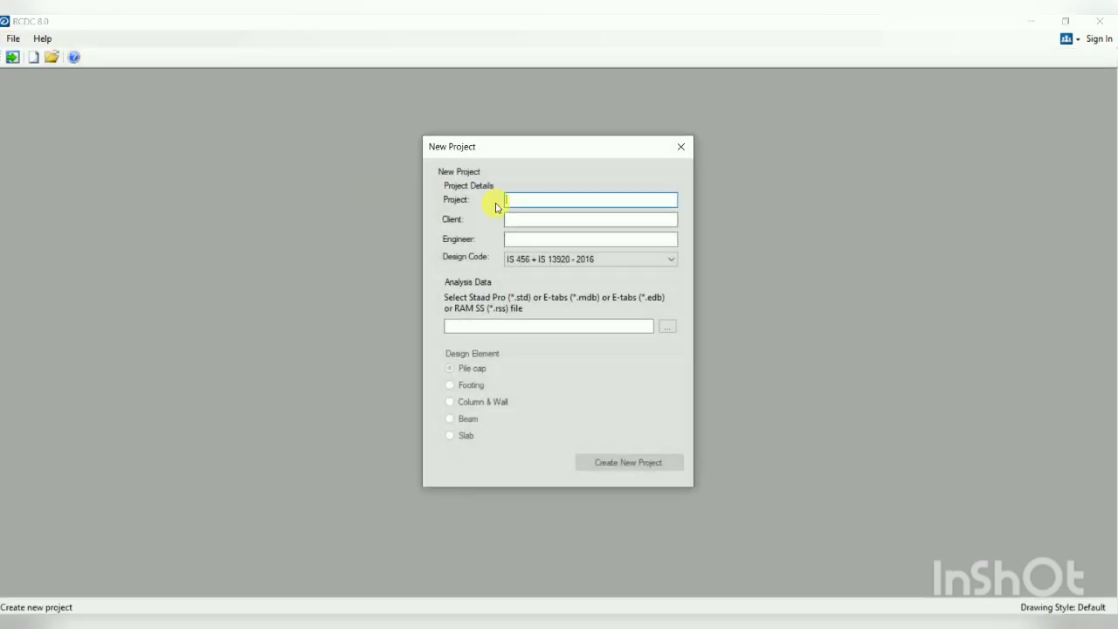
pyautogui.write('a')
pyautogui.click(542, 221)
pyautogui.write('a')
pyautogui.click(541, 240)
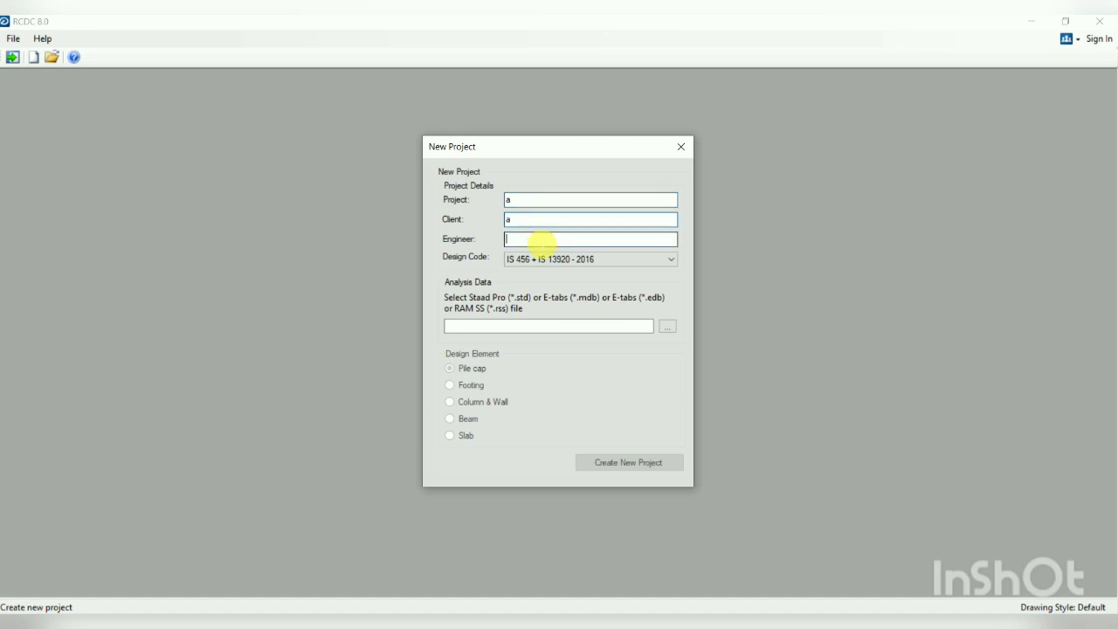
pyautogui.write('a')
# Load the Access database b.mdb from the RCDC folder on drive D: as the analysis data
pyautogui.click(668, 326)
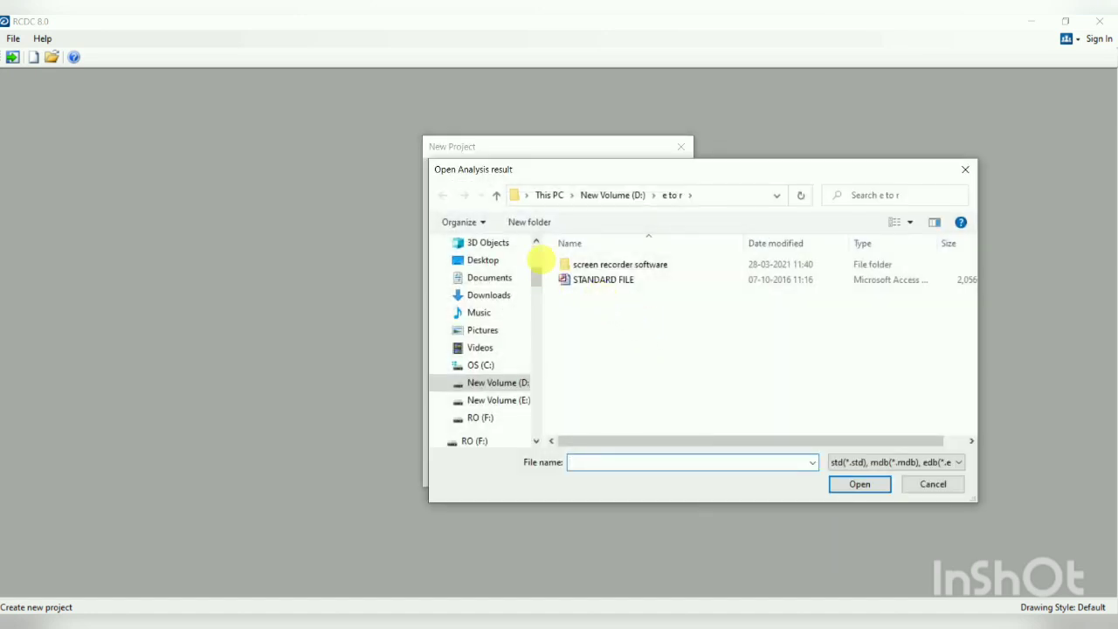
pyautogui.click(498, 196)
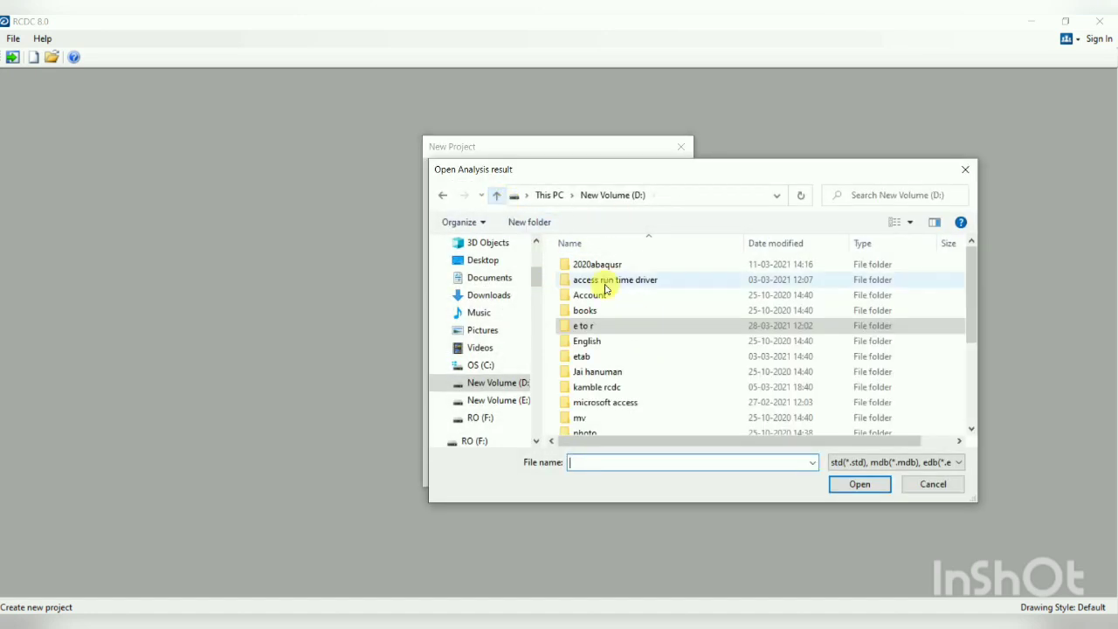
pyautogui.click(625, 356)
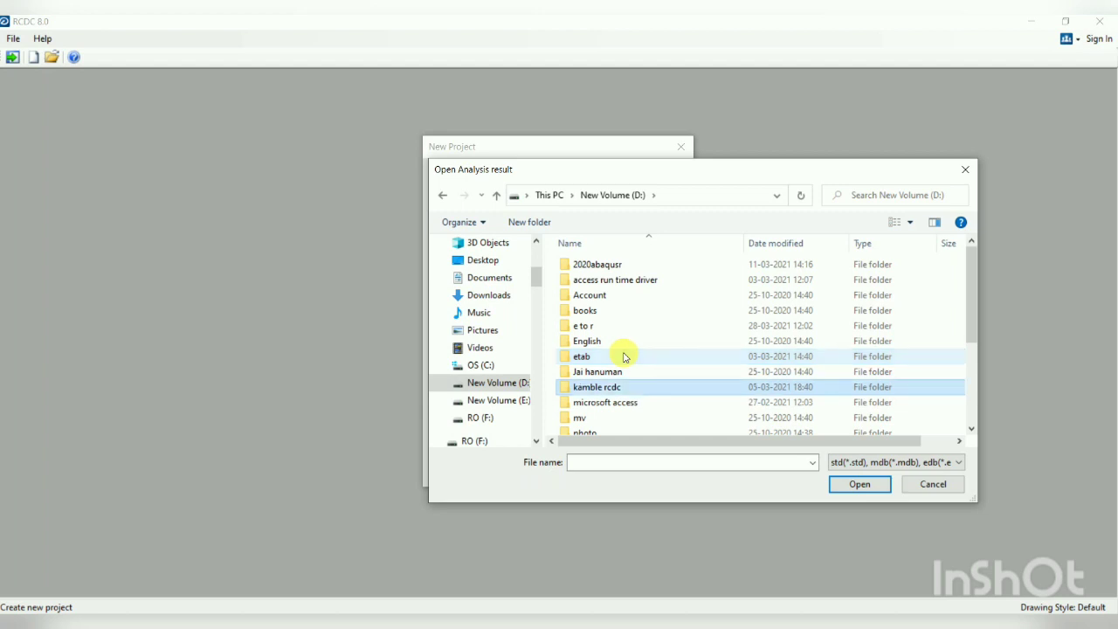
pyautogui.click(612, 387)
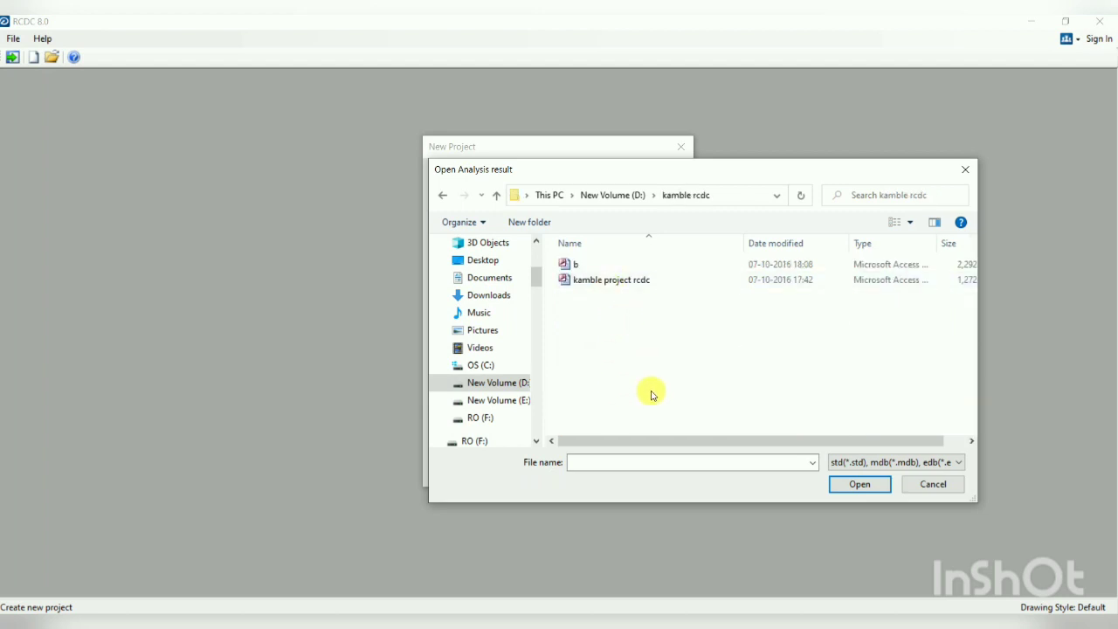
pyautogui.click(608, 281)
pyautogui.click(860, 484)
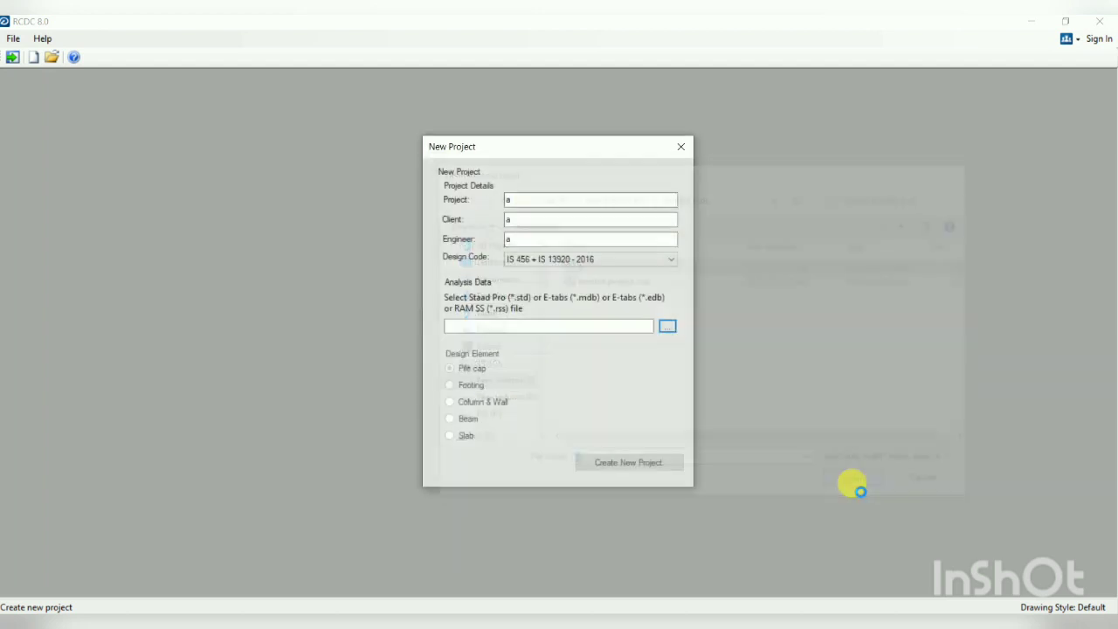
# Create the project with Beam as the design element and FIRST FLOOR as the only level
pyautogui.click(466, 418)
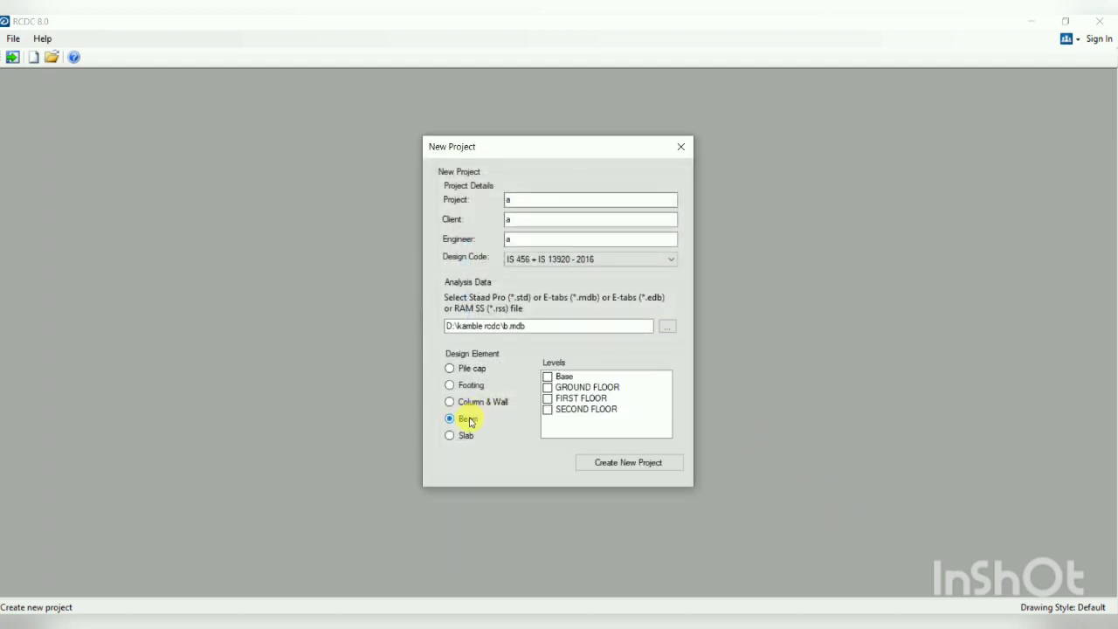
pyautogui.click(548, 398)
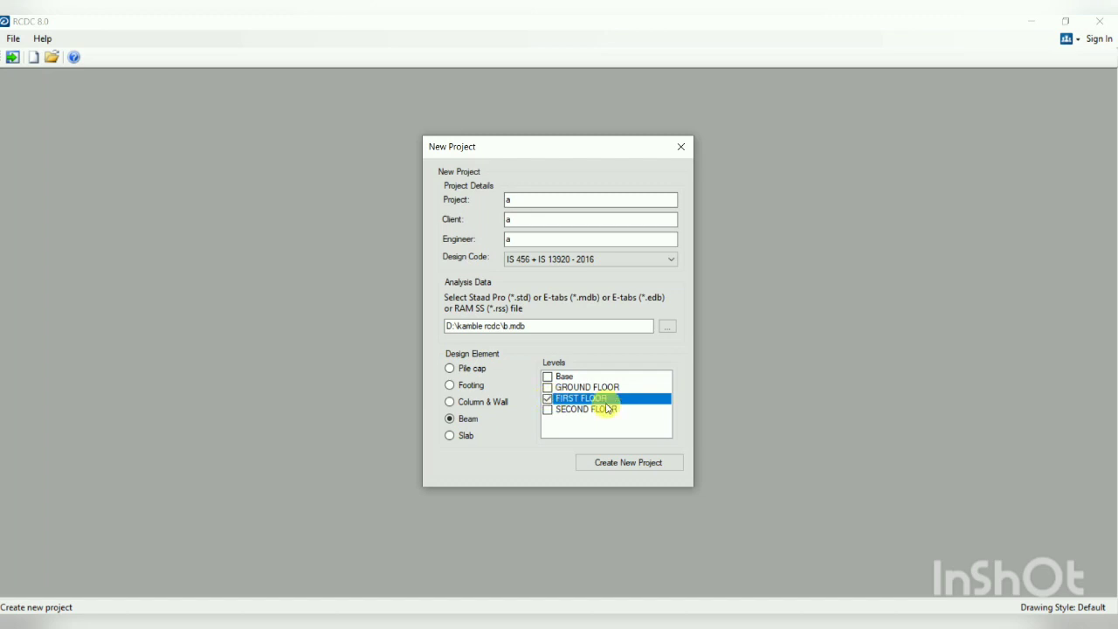
pyautogui.click(639, 463)
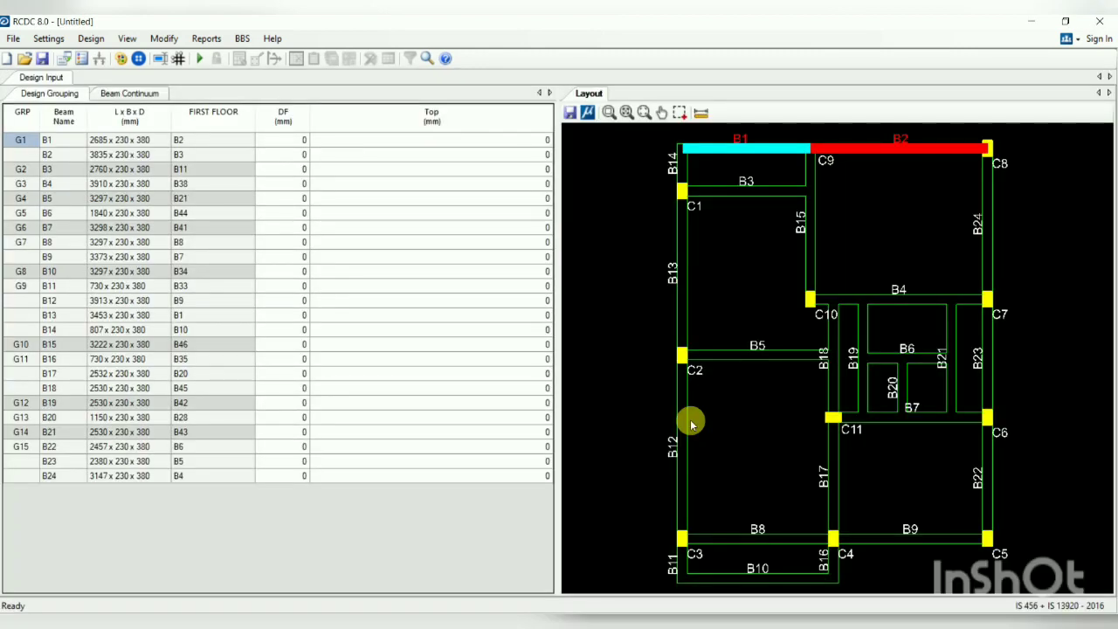
# Set the maximum main steel rebar diameter to 20 mm in the general and reinforcement settings
pyautogui.click(49, 39)
pyautogui.click(66, 56)
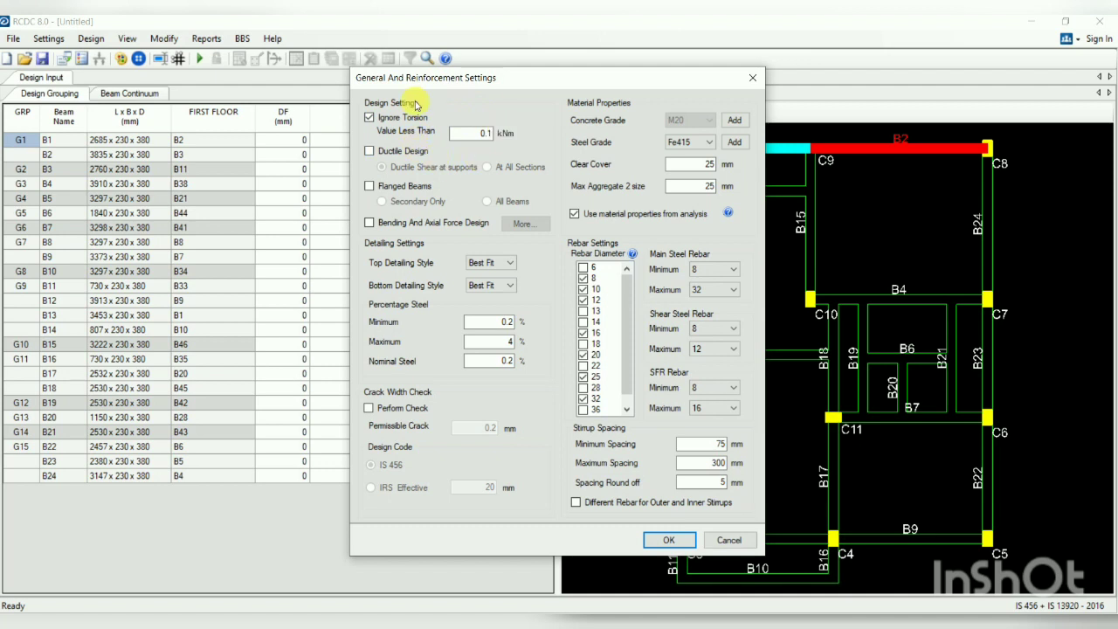
pyautogui.click(721, 289)
pyautogui.click(711, 349)
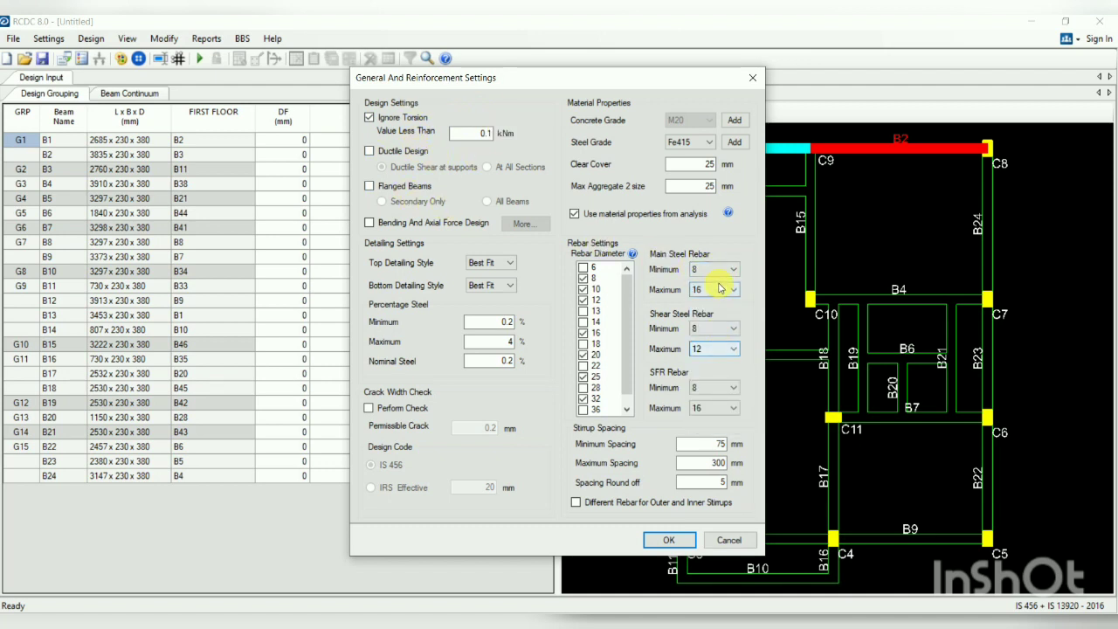
pyautogui.click(719, 289)
pyautogui.click(708, 369)
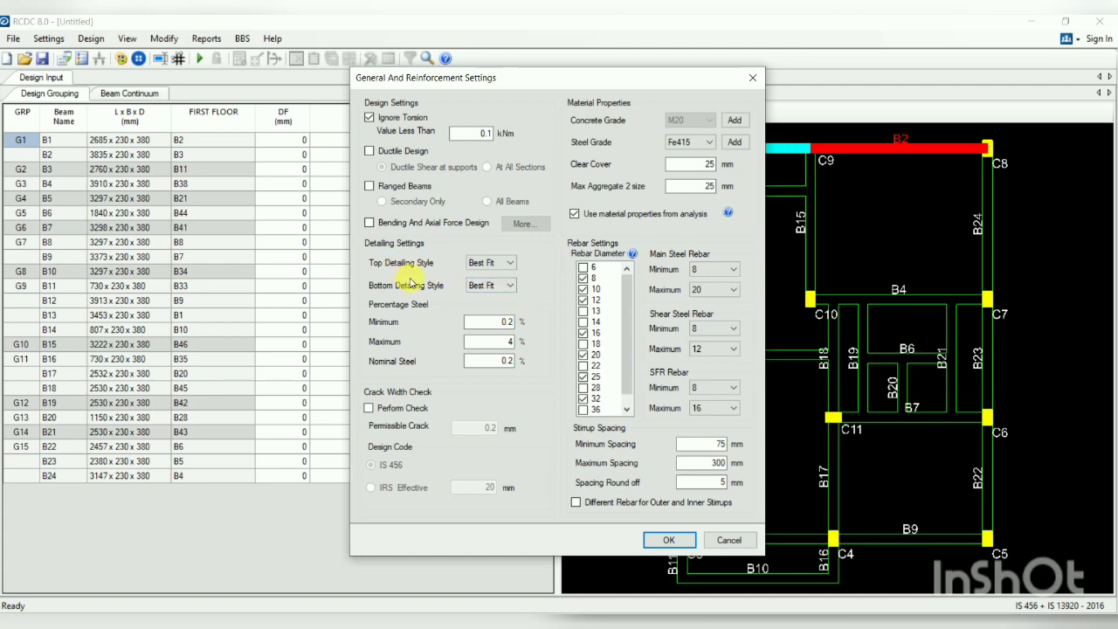
pyautogui.click(649, 540)
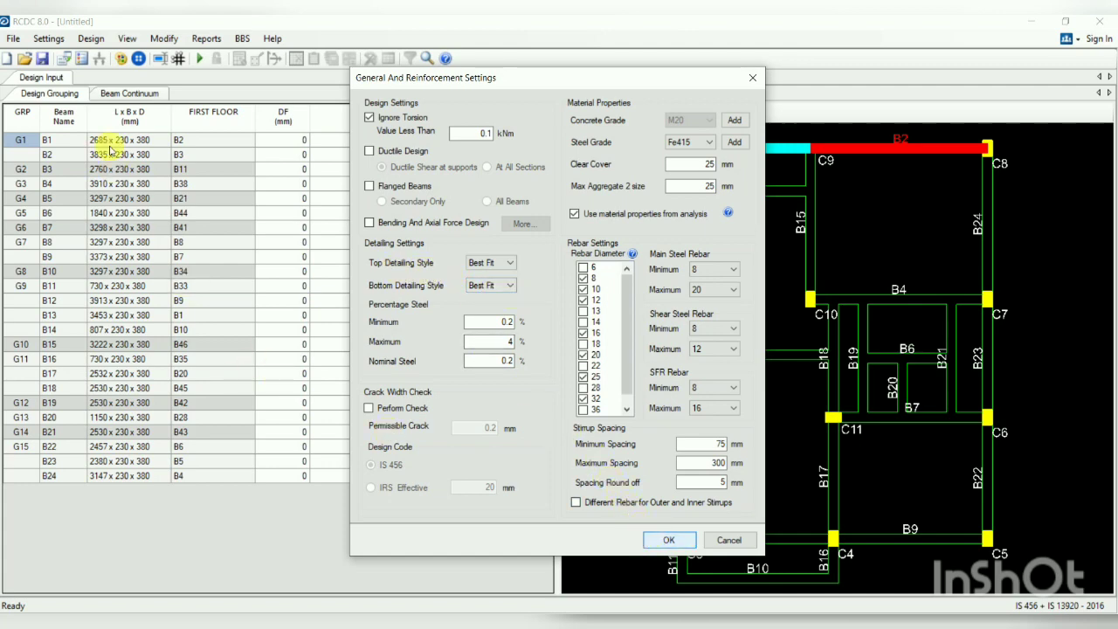
# Classify the basic load case Dead as Dead Load and Live as Live Load
pyautogui.click(48, 39)
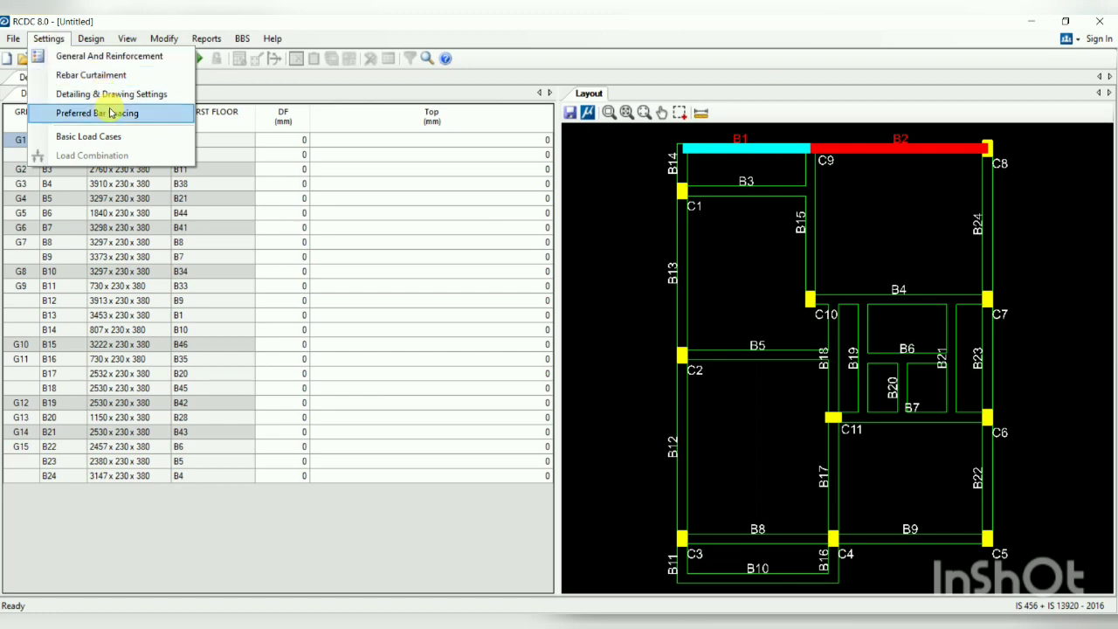
pyautogui.click(112, 137)
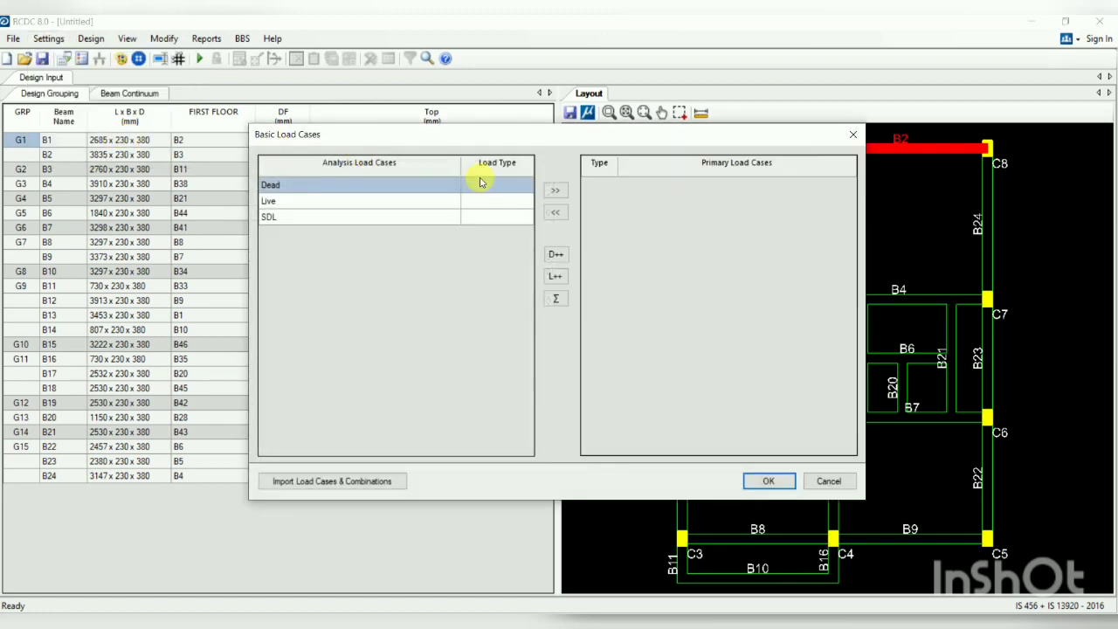
pyautogui.click(516, 186)
pyautogui.click(525, 185)
pyautogui.click(492, 198)
pyautogui.click(499, 201)
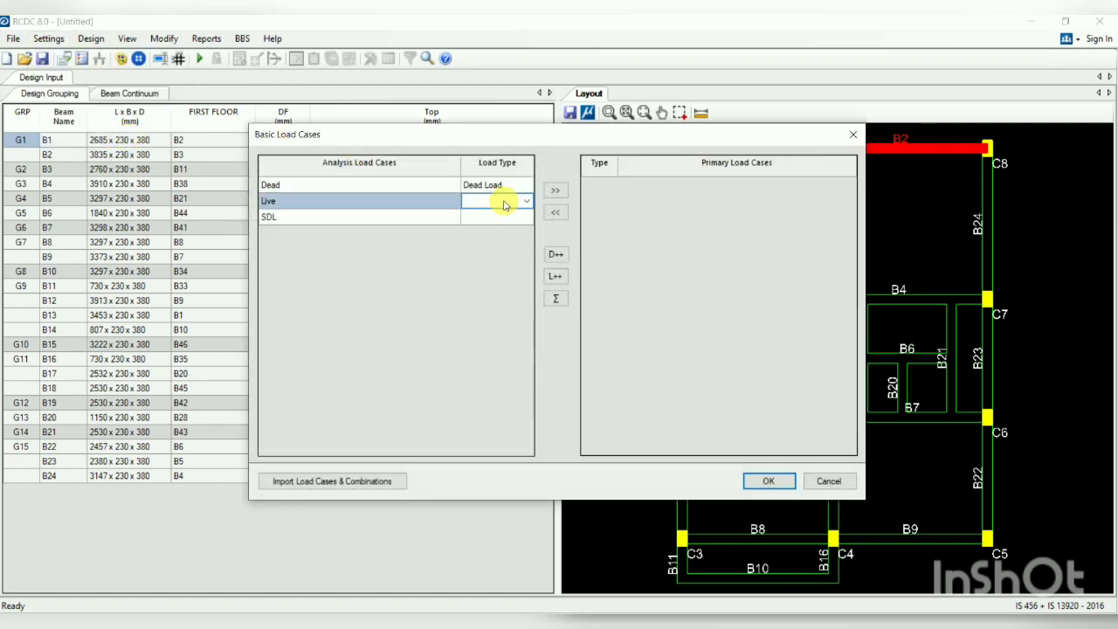
pyautogui.click(527, 202)
pyautogui.click(510, 225)
# Classify SDL as Dead Load and add Dead, Live and SDL to the primary load cases
pyautogui.click(511, 219)
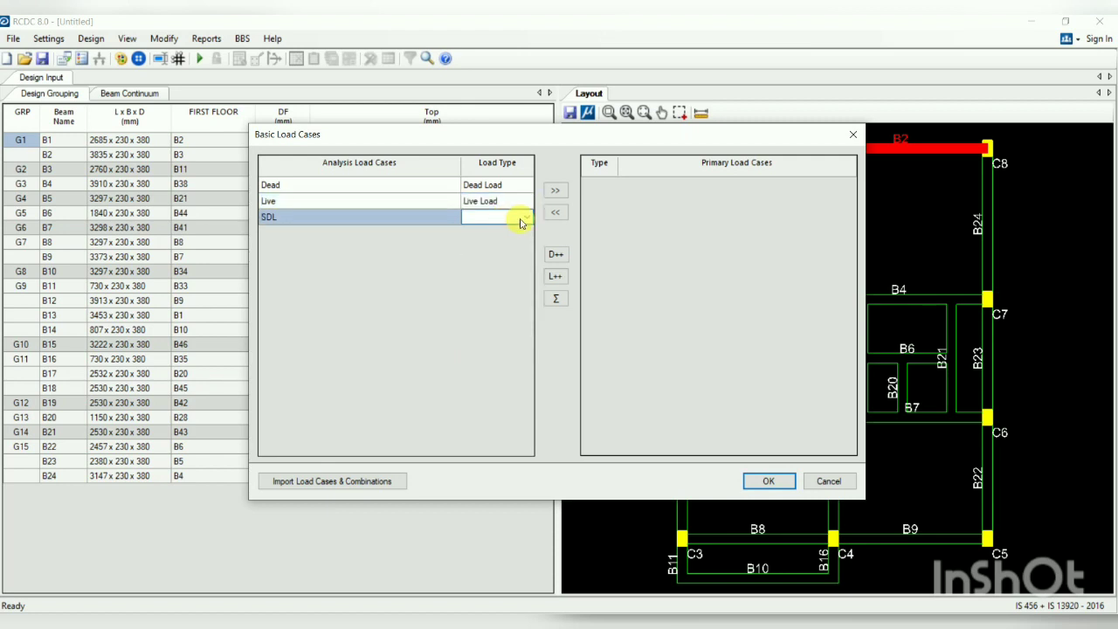
pyautogui.click(519, 219)
pyautogui.click(492, 226)
pyautogui.moveTo(394, 196); pyautogui.dragTo(437, 237)
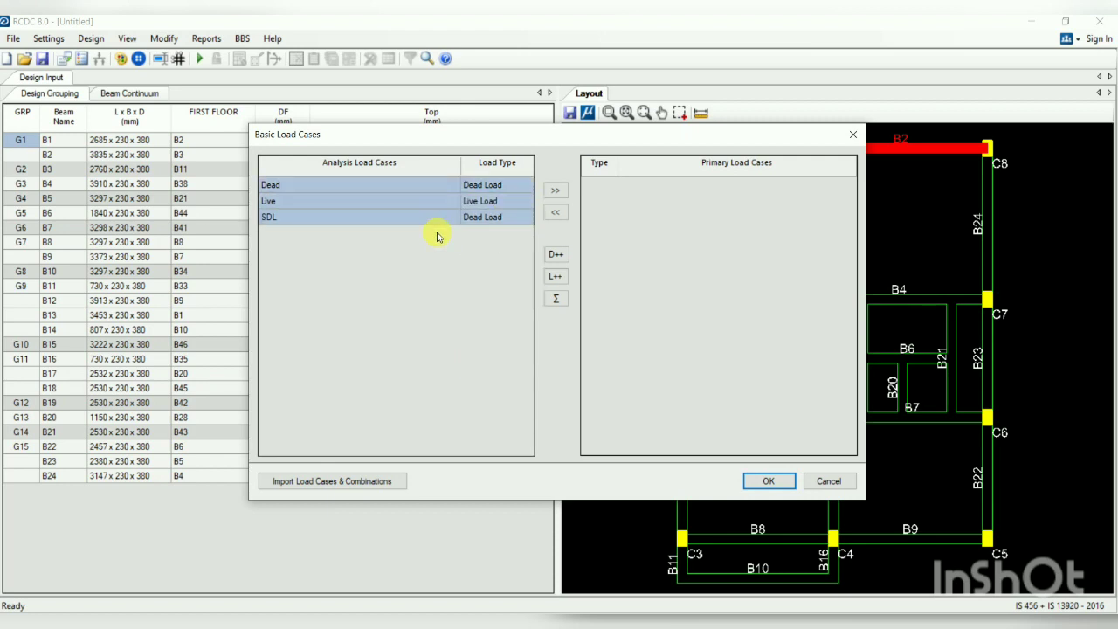
pyautogui.click(555, 189)
pyautogui.click(769, 483)
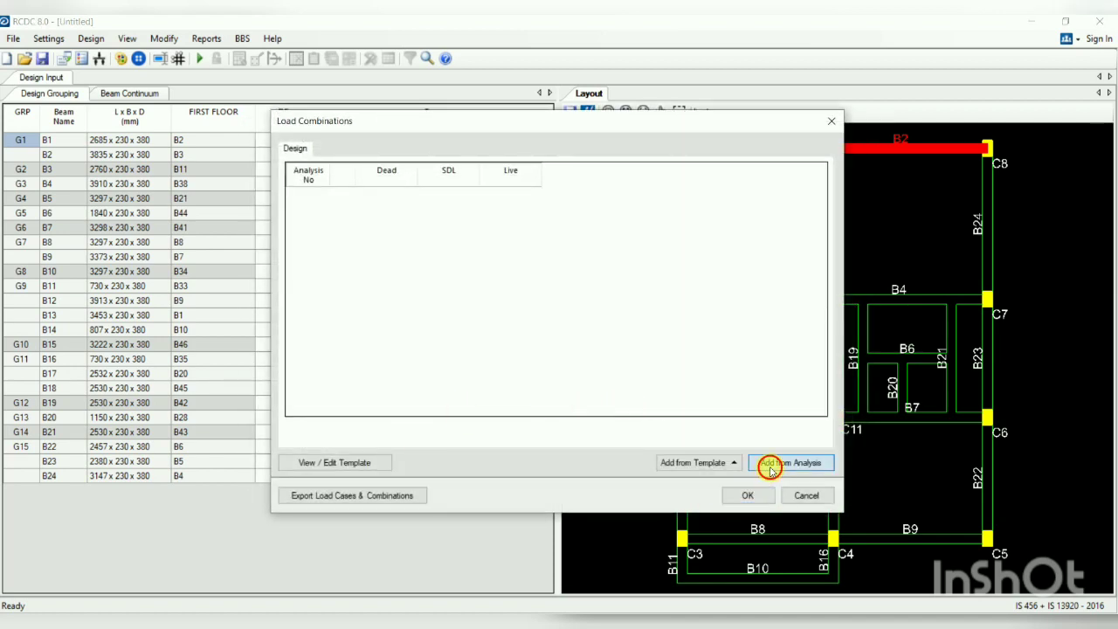
# Add the 1.5(dl+ll) load combination from the analysis and run the design of the first floor beams
pyautogui.click(772, 463)
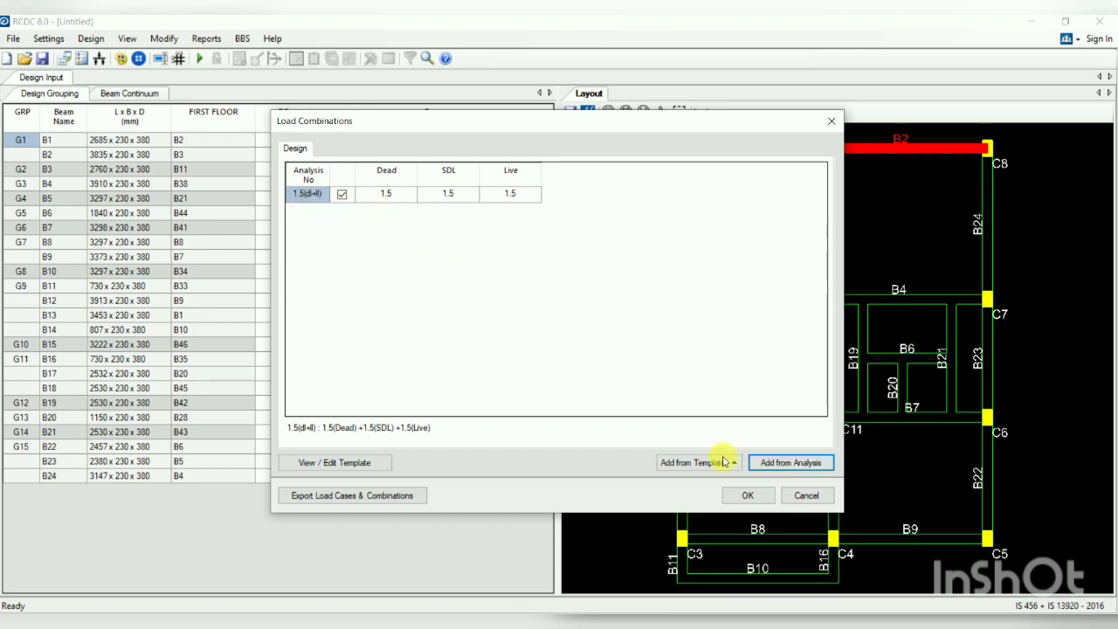
pyautogui.click(749, 495)
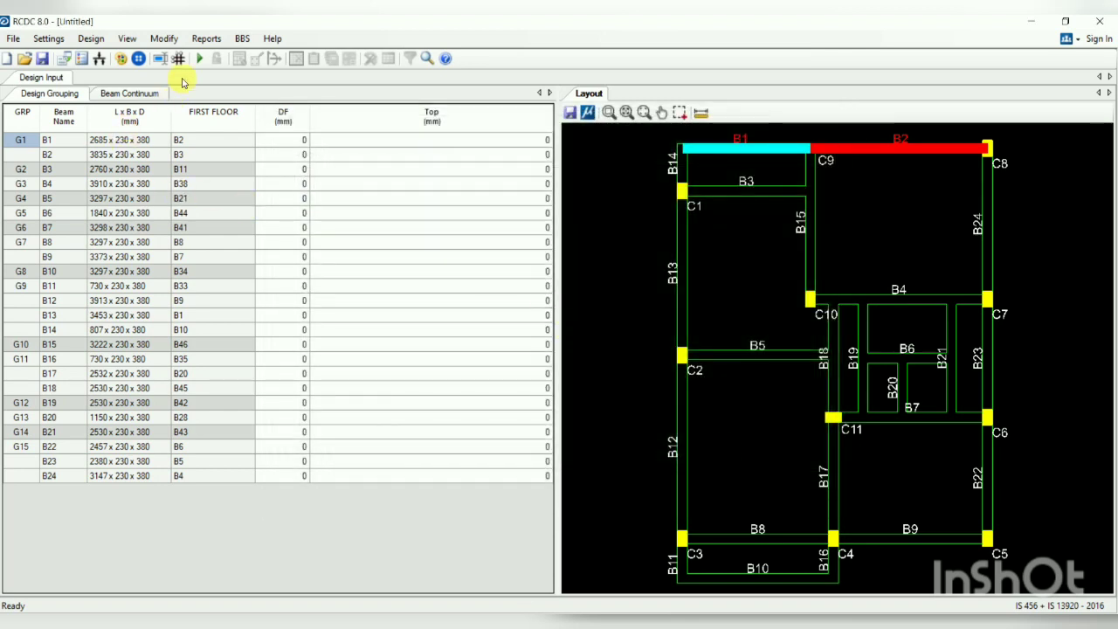
pyautogui.click(200, 58)
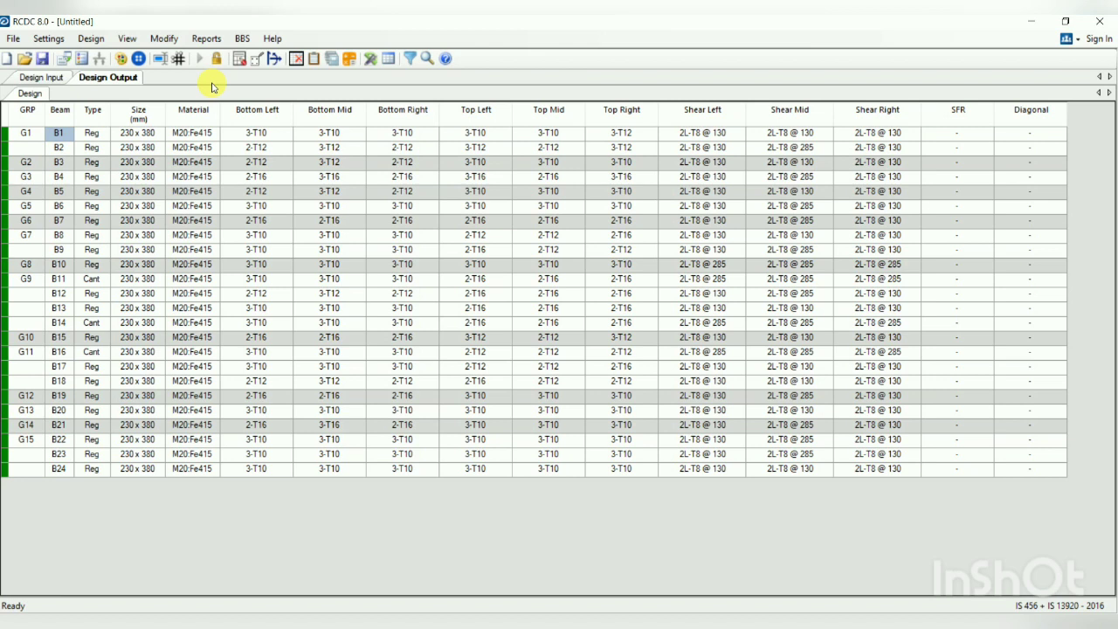
# Generate the Type 1 text schedule for all beams, ungrouped
pyautogui.click(205, 39)
pyautogui.click(219, 55)
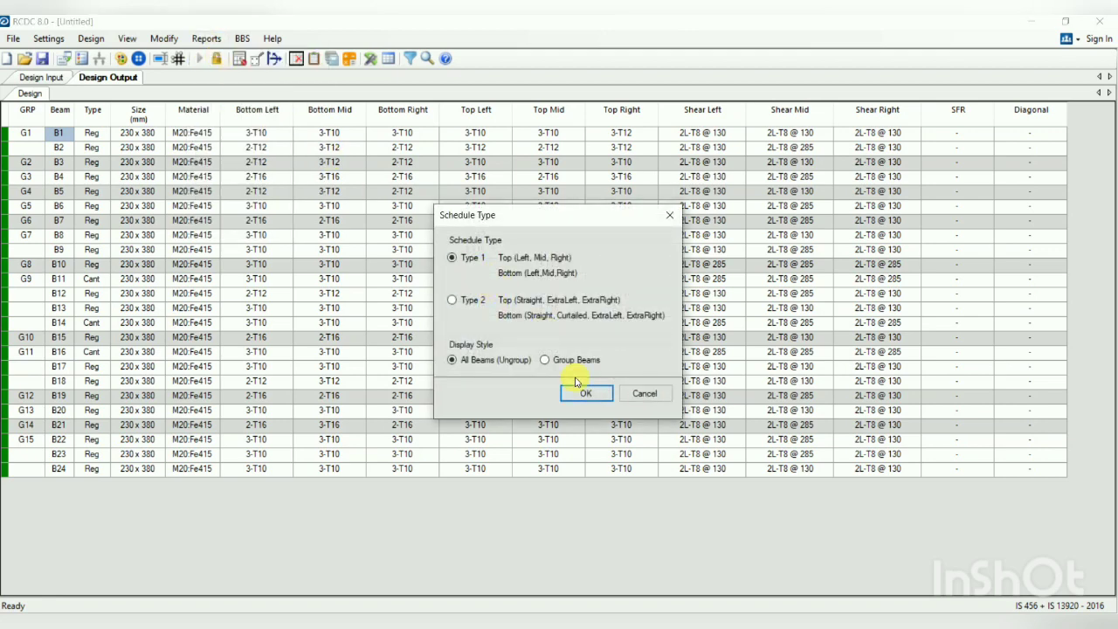
pyautogui.click(580, 394)
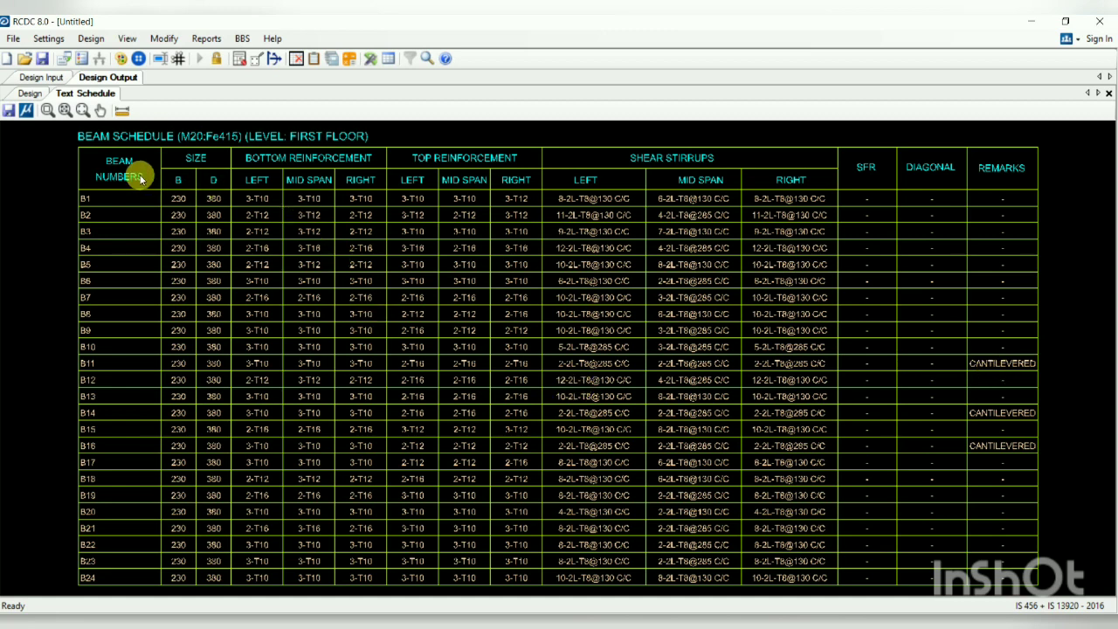
# Start a new project, saving the current beam design as "beam 2" in the kamble rcdc folder
pyautogui.click(15, 41)
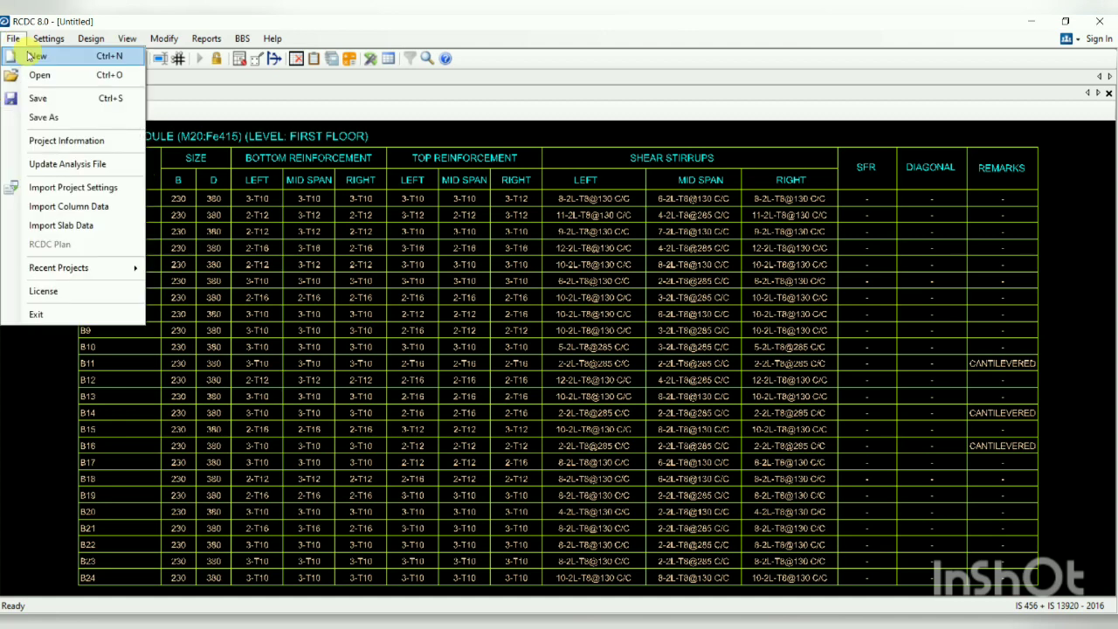
pyautogui.click(30, 55)
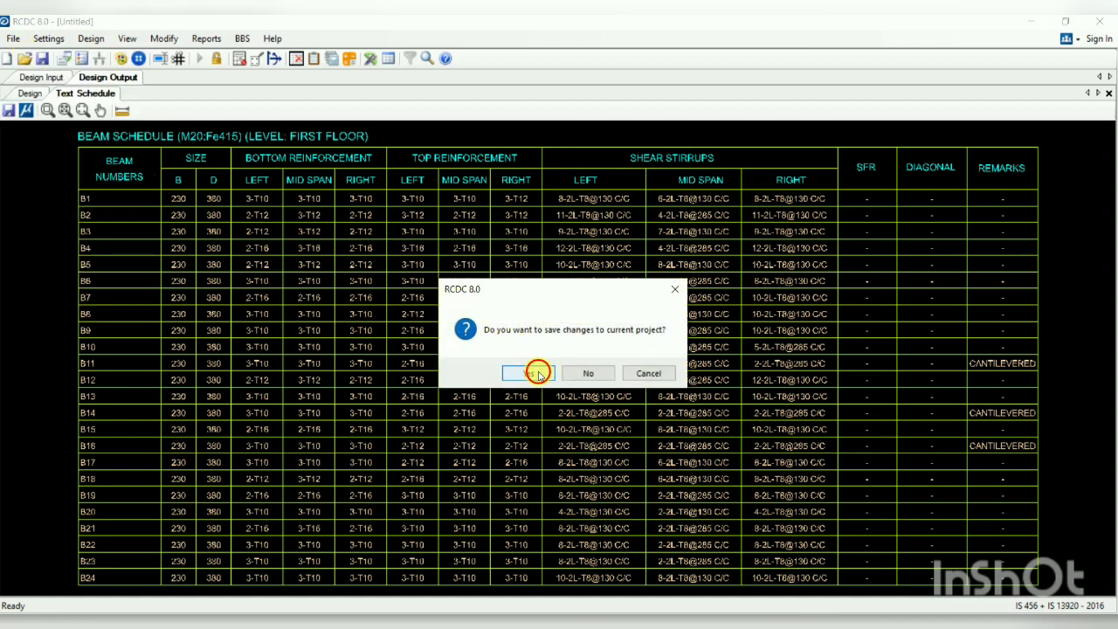
pyautogui.click(533, 373)
pyautogui.write('be')
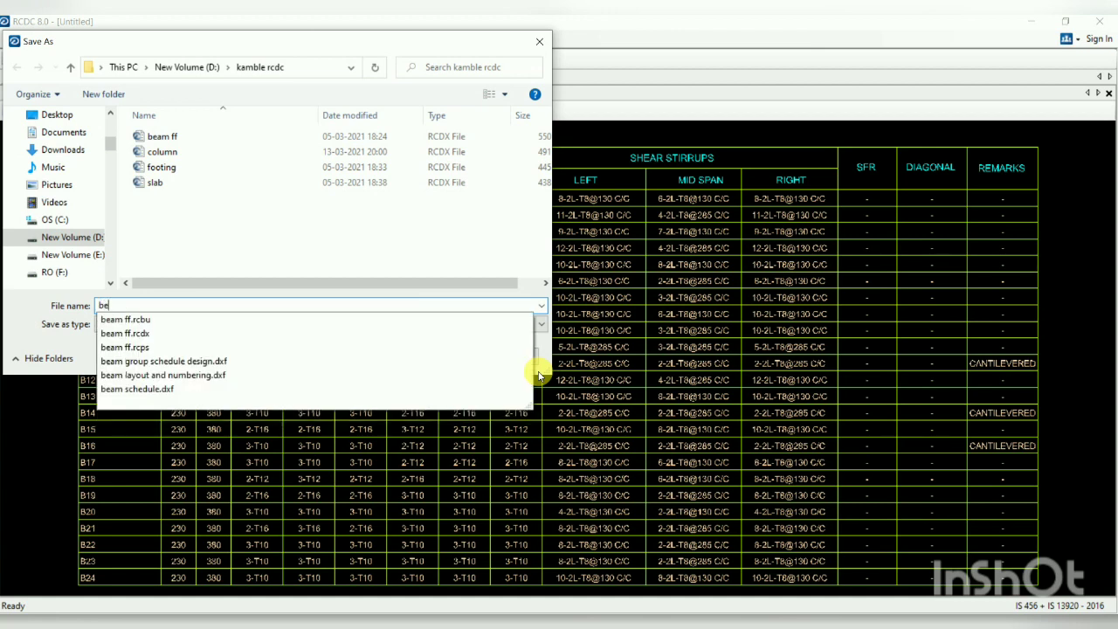
pyautogui.write('am 2')
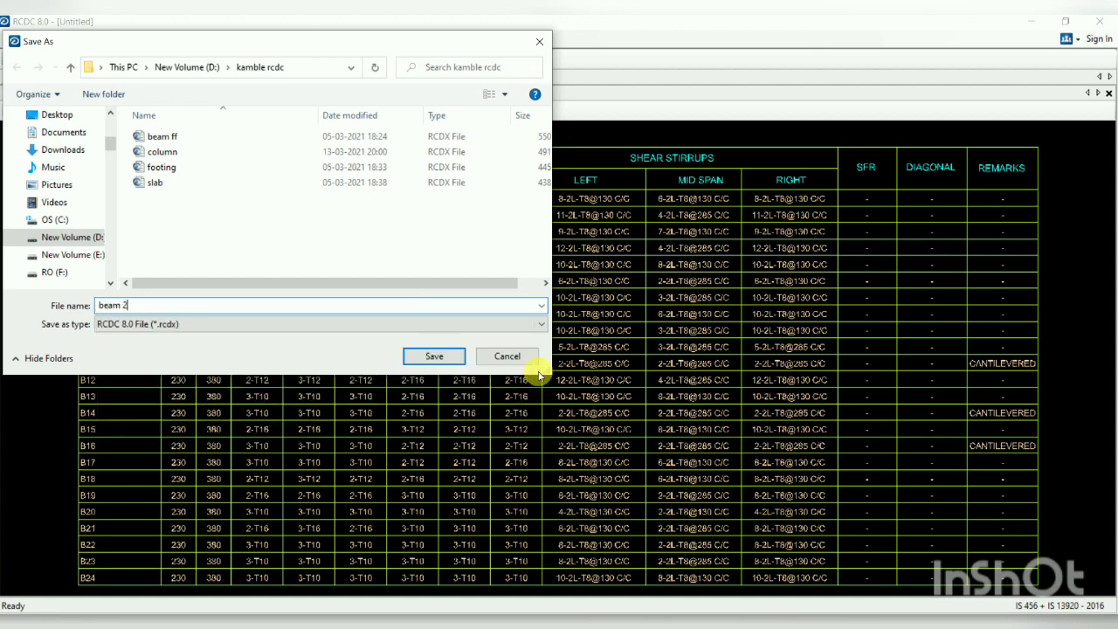
pyautogui.click(434, 356)
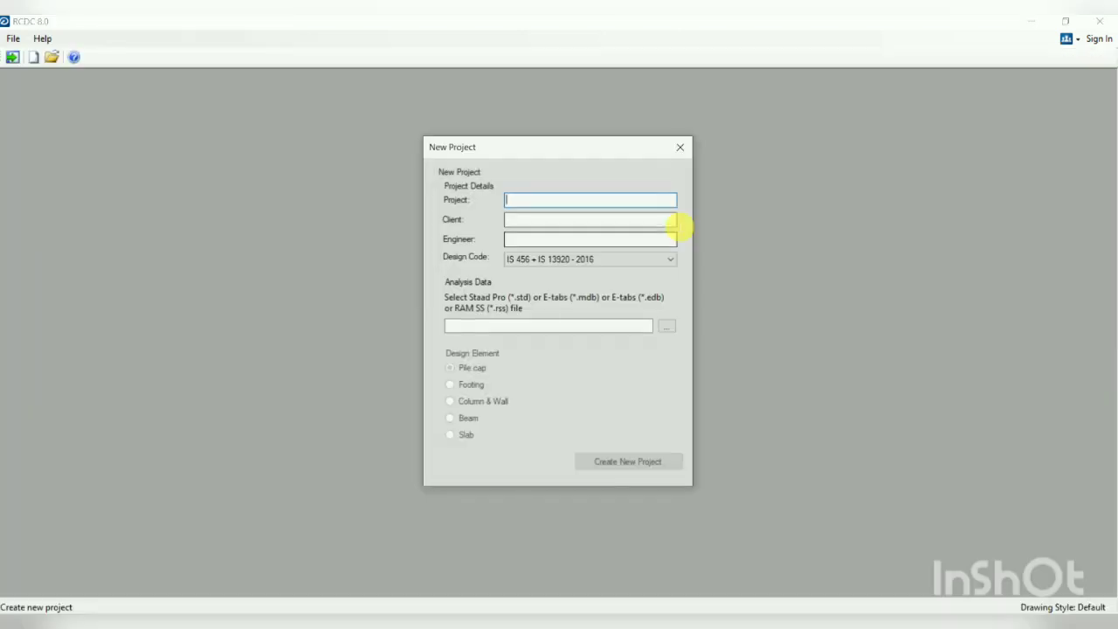
# Enter "a" for the project, client and engineer, and load b.mdb from the kamble rcdc folder as the analysis data
pyautogui.write('a')
pyautogui.click(577, 219)
pyautogui.write('a')
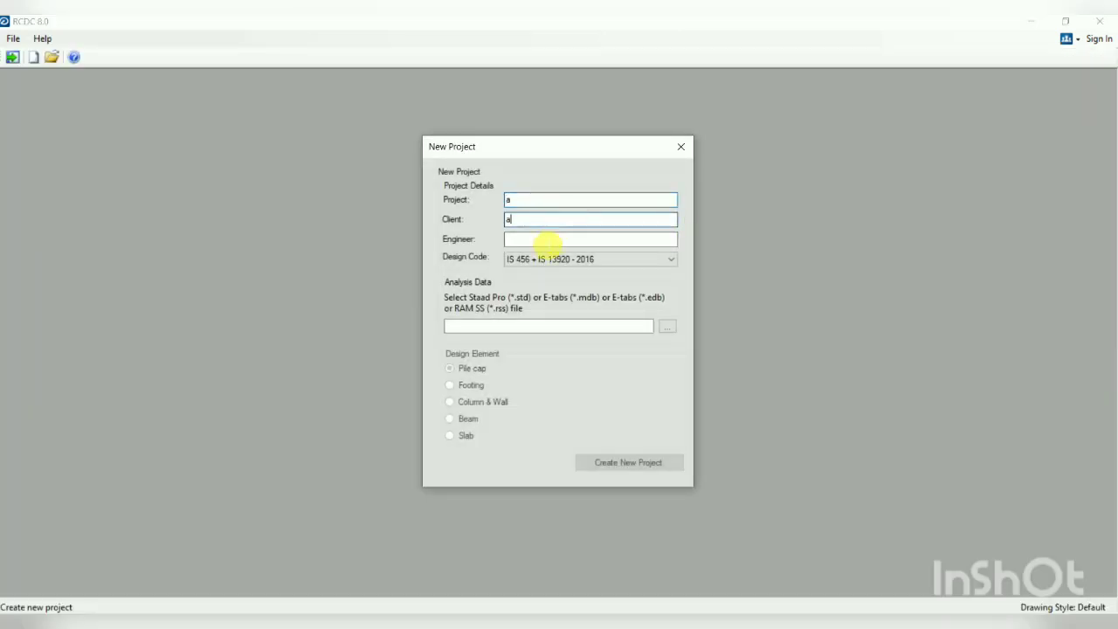
pyautogui.click(546, 240)
pyautogui.write('a')
pyautogui.click(668, 325)
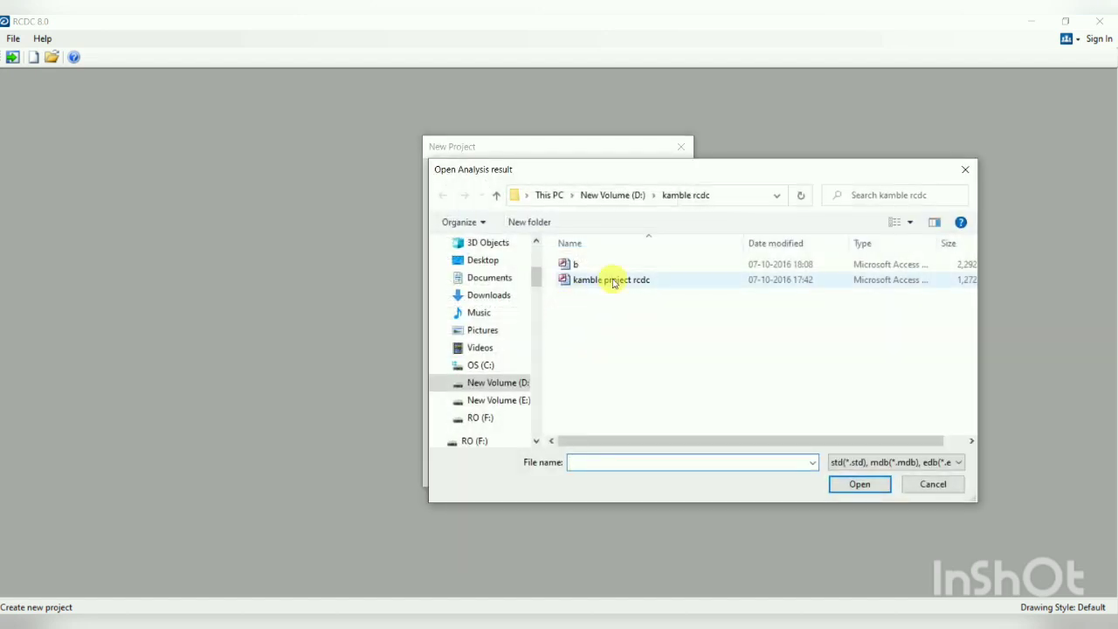
pyautogui.click(588, 264)
pyautogui.click(865, 486)
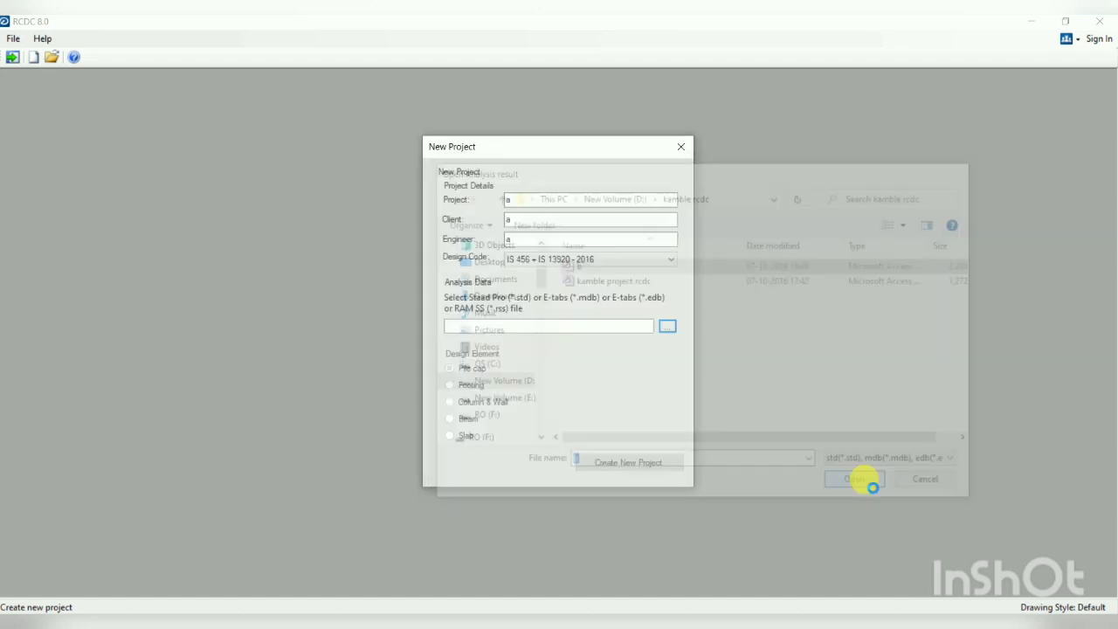
# Choose Slab as the design element at the FIRST FLOOR level and create the project
pyautogui.click(466, 435)
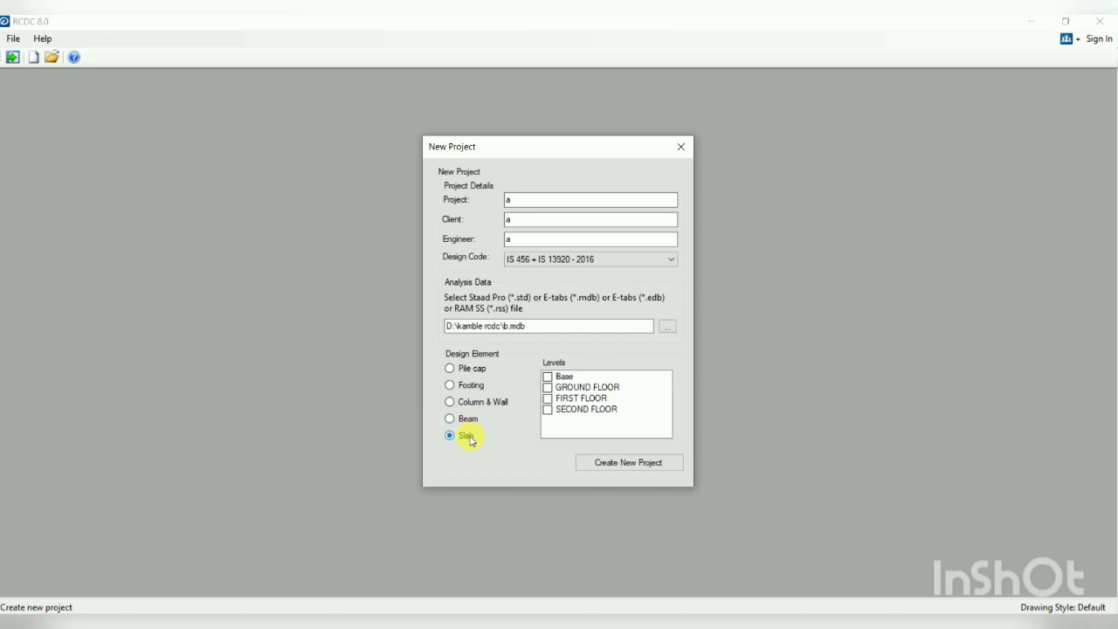
pyautogui.click(583, 399)
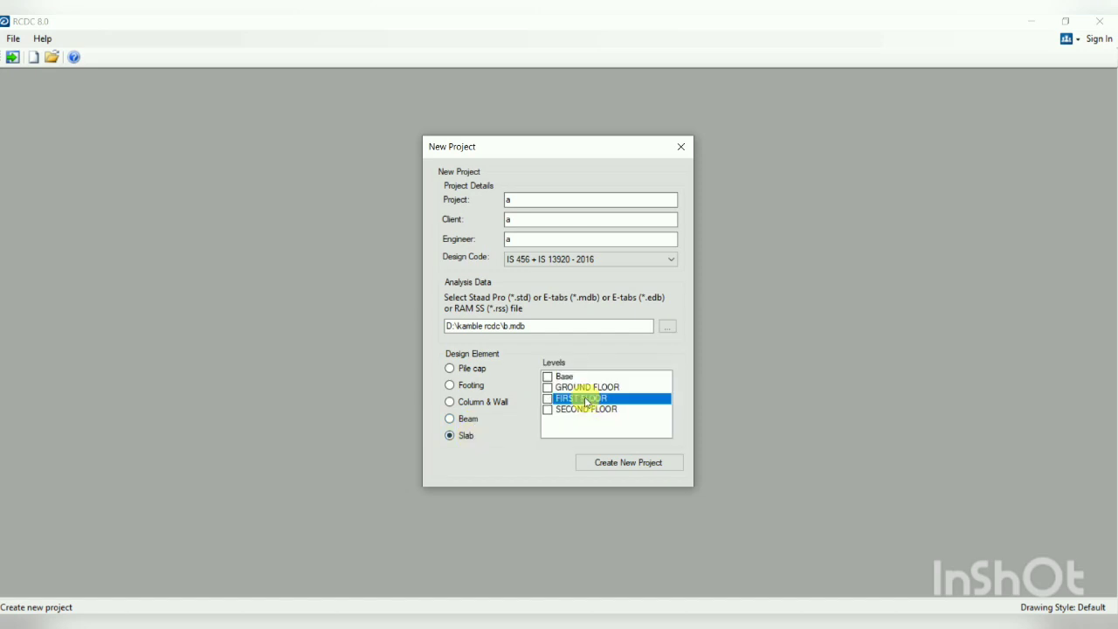
pyautogui.click(631, 461)
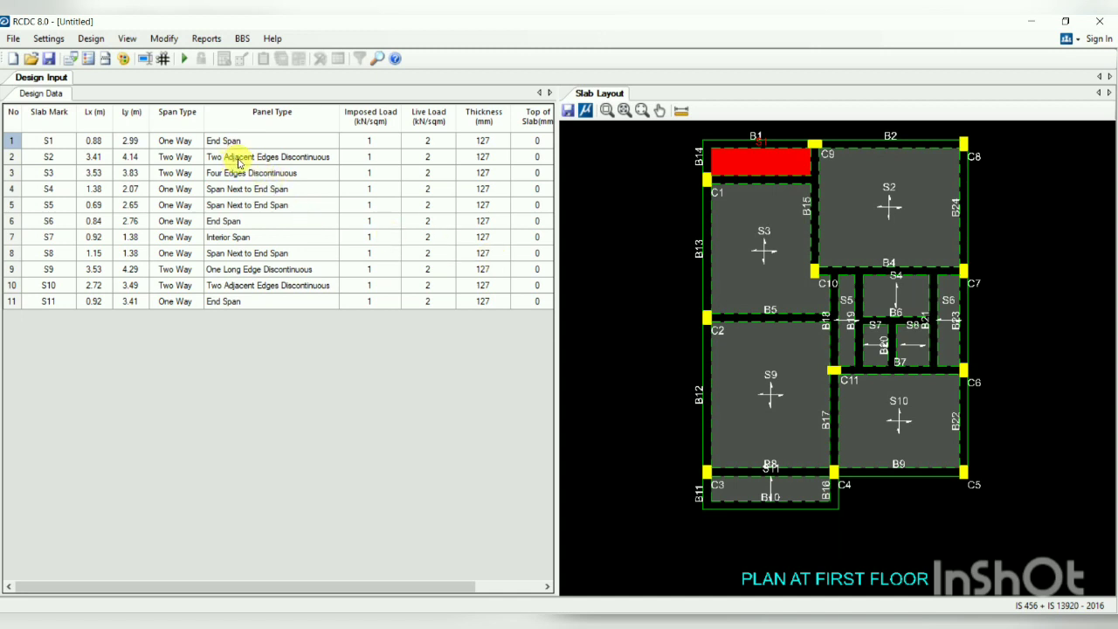
# Highlight slab S2 in the layout, and set the slab design parameters to Bent Up Rebars detailing with the Spacing option
pyautogui.click(47, 157)
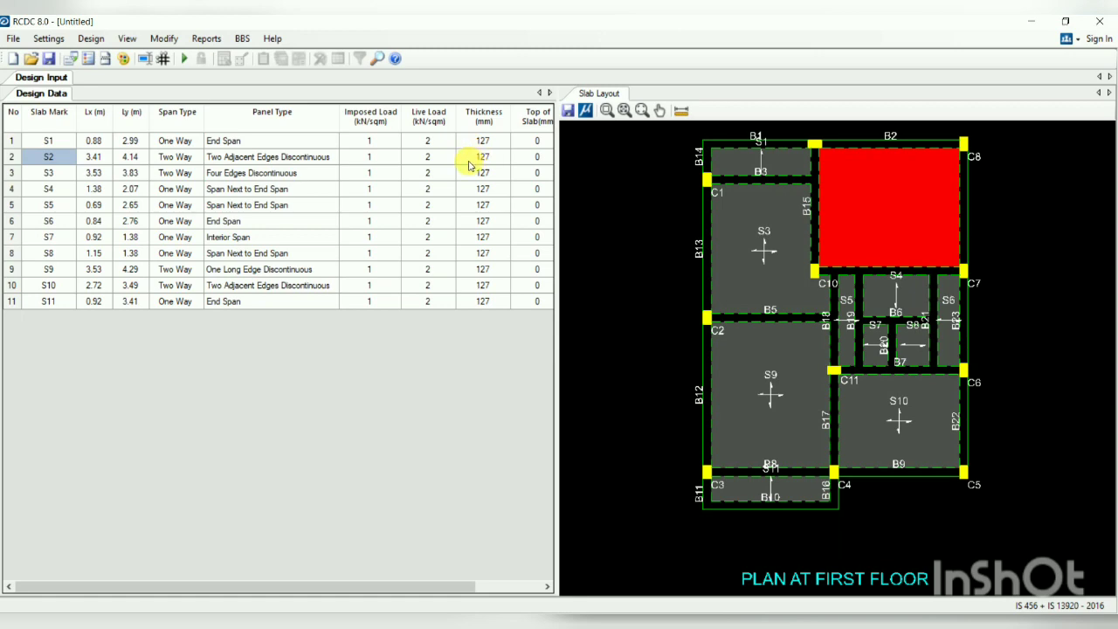
pyautogui.click(49, 38)
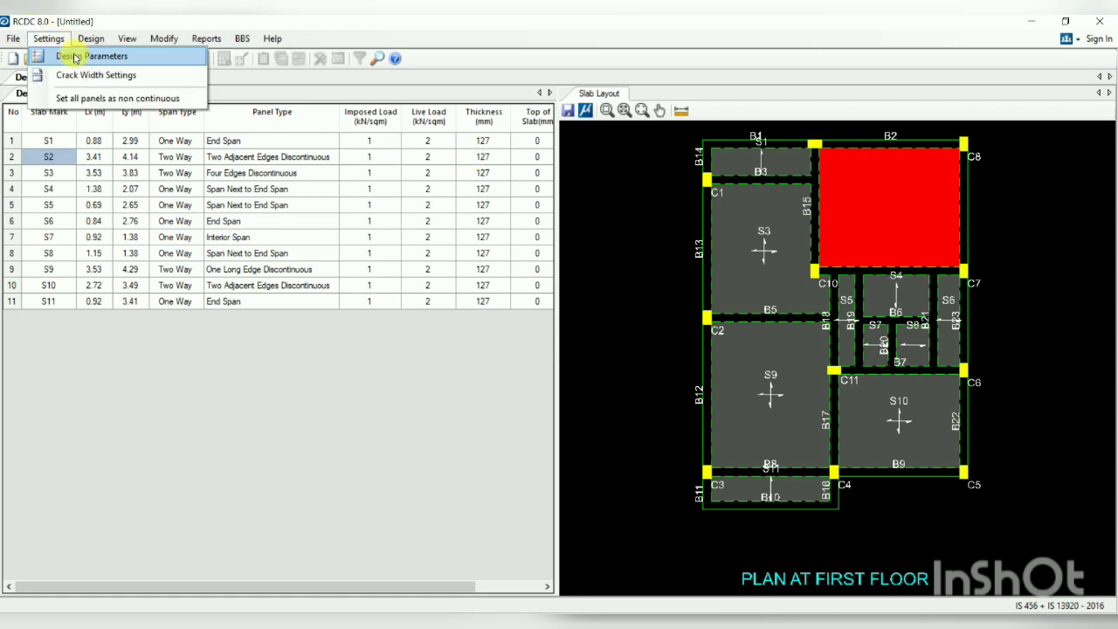
pyautogui.click(75, 58)
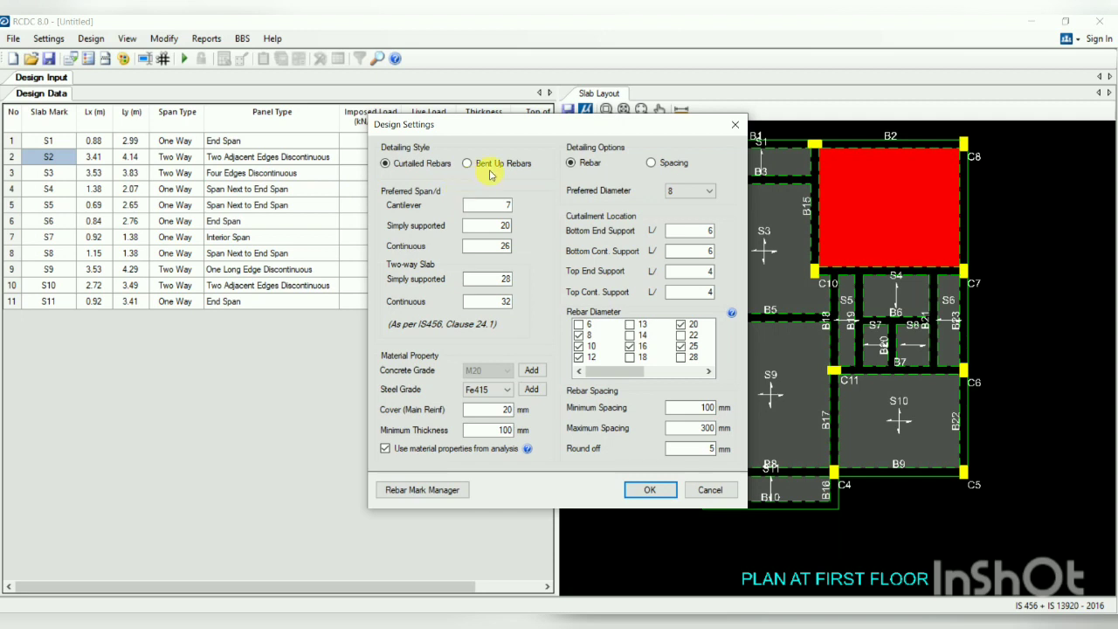
pyautogui.click(469, 163)
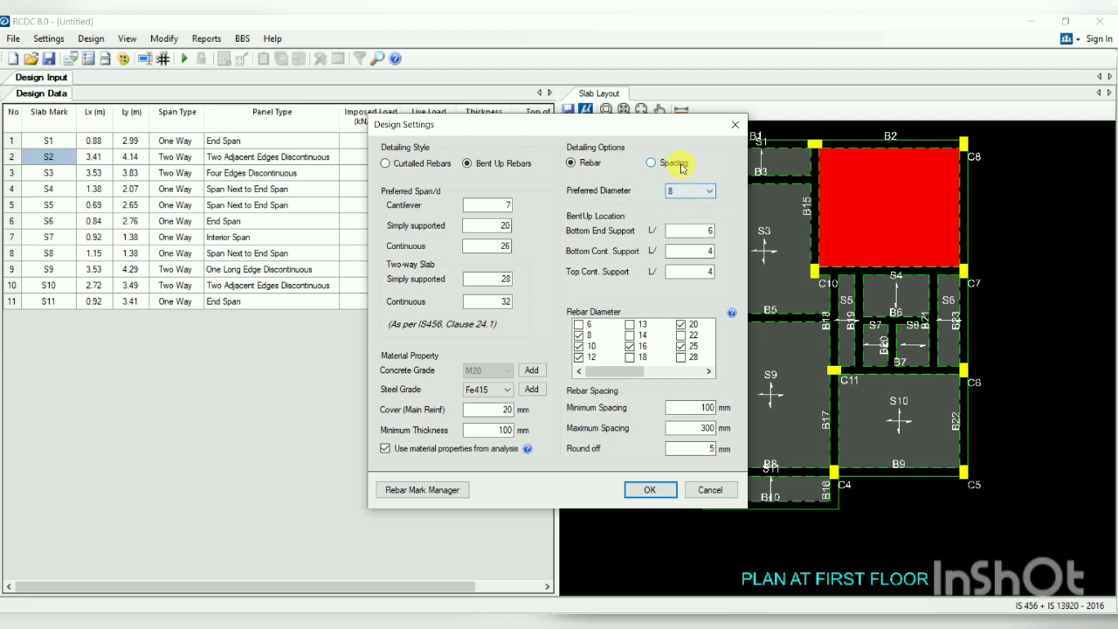
pyautogui.click(651, 163)
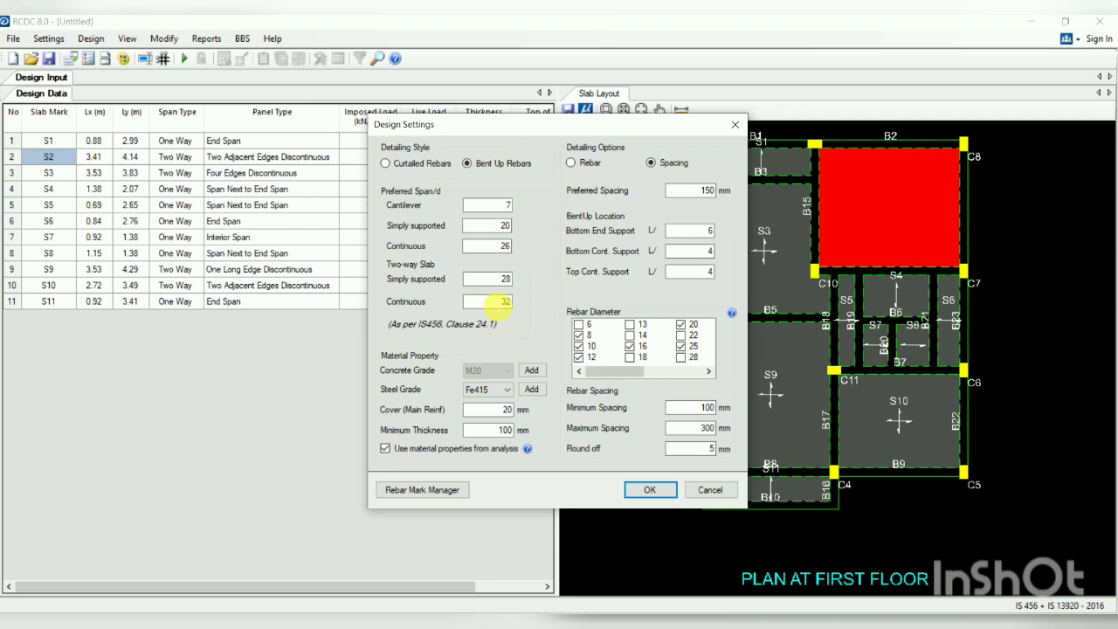
pyautogui.click(505, 302)
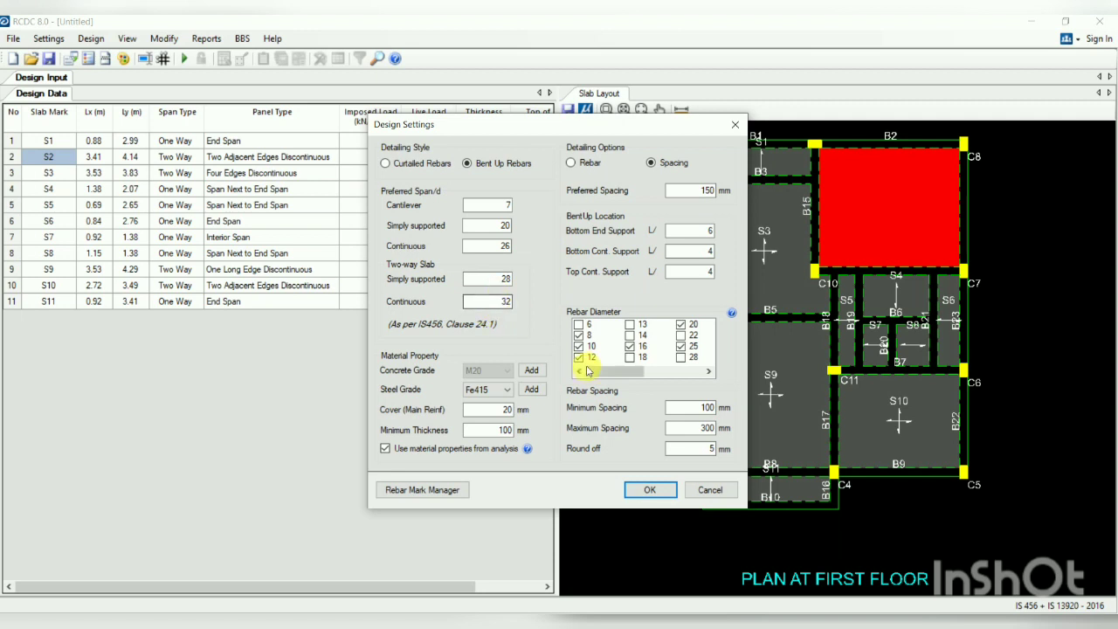
pyautogui.click(653, 492)
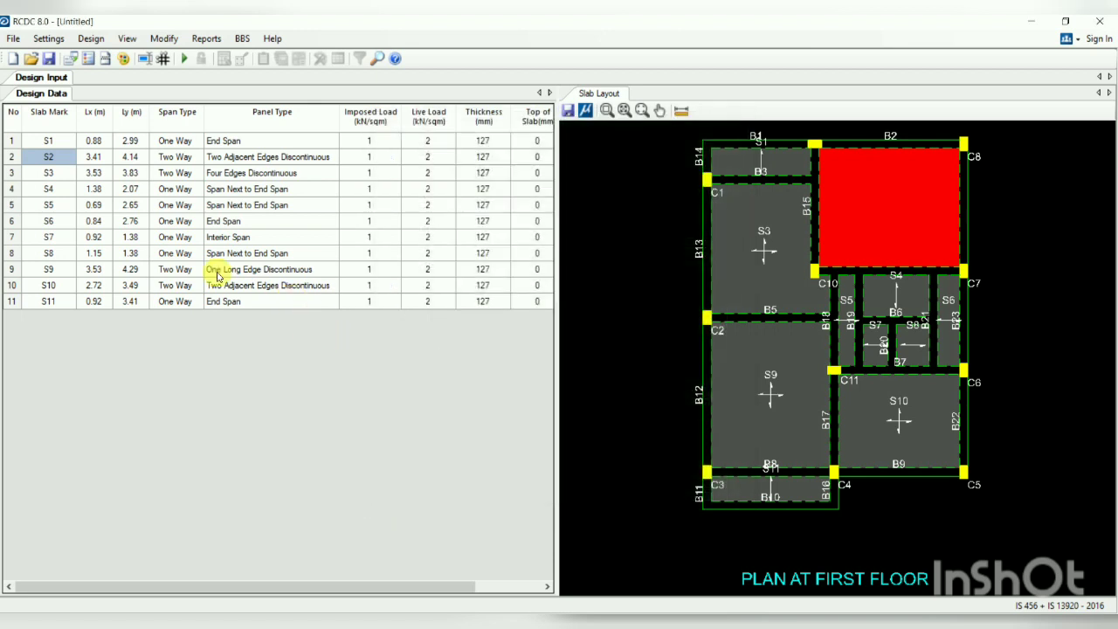
# Run the design of the first floor slabs
pyautogui.click(51, 38)
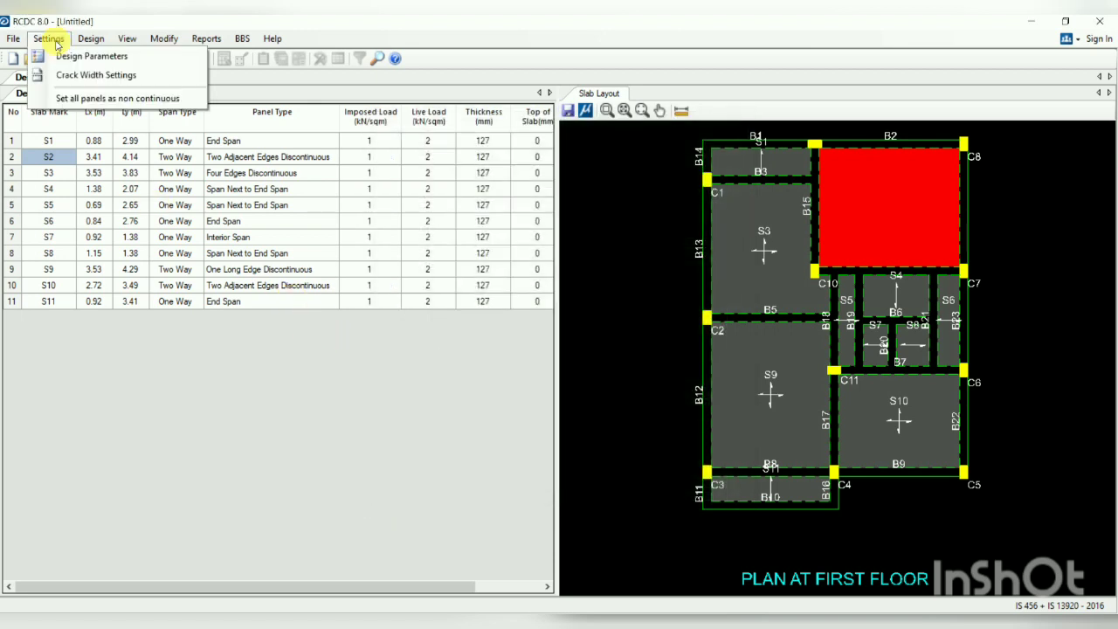
pyautogui.moveTo(90, 38)
pyautogui.click(111, 55)
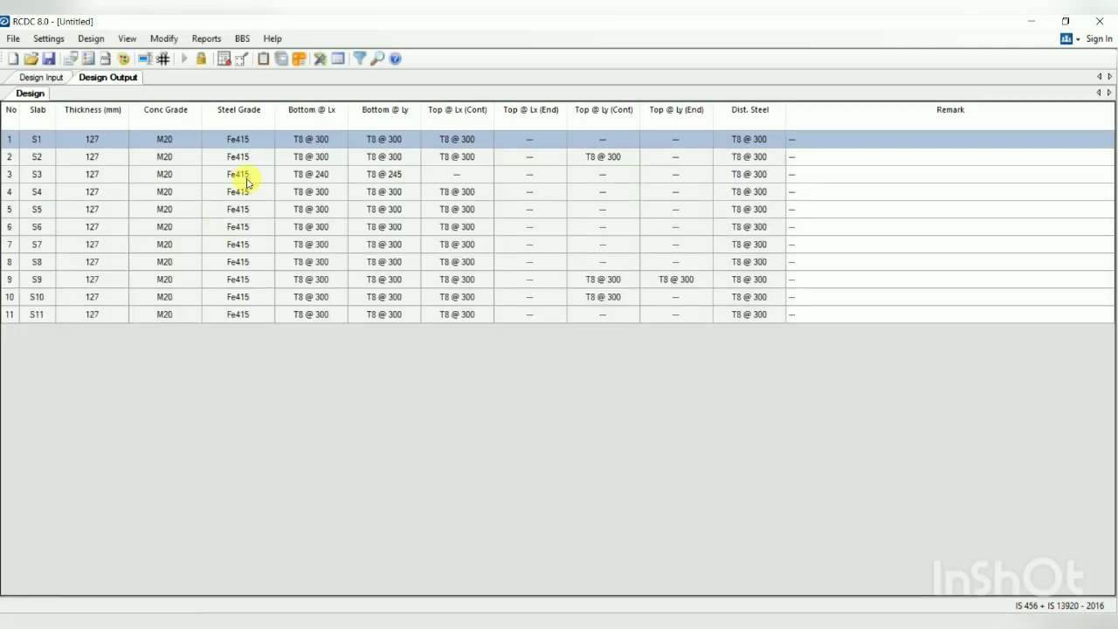
# Generate the slab text schedule with similar slabs grouped, and fit the whole table in view
pyautogui.click(206, 38)
pyautogui.click(226, 58)
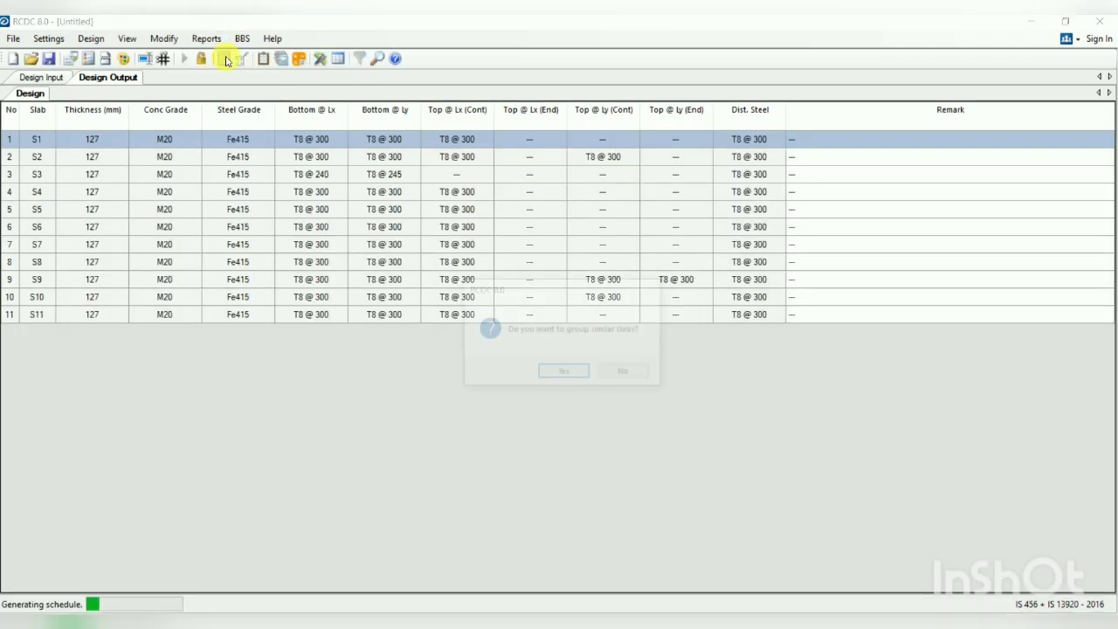
pyautogui.click(564, 374)
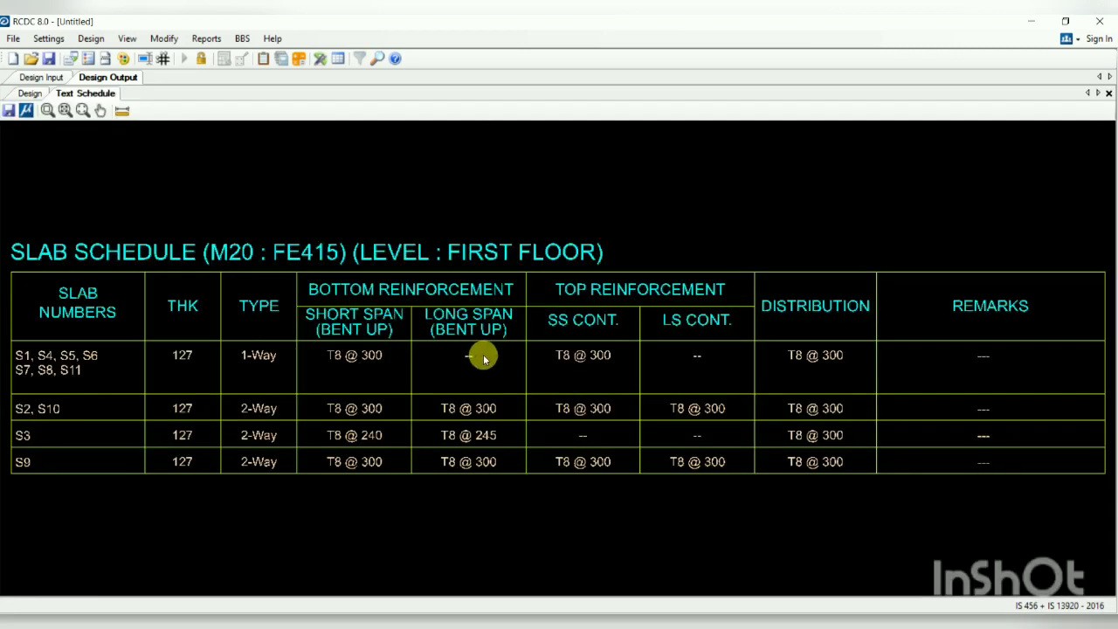
pyautogui.scroll(-1, 484, 356)
pyautogui.moveTo(400, 368); pyautogui.dragTo(398, 309, button='middle')
pyautogui.scroll(-1, 397, 310)
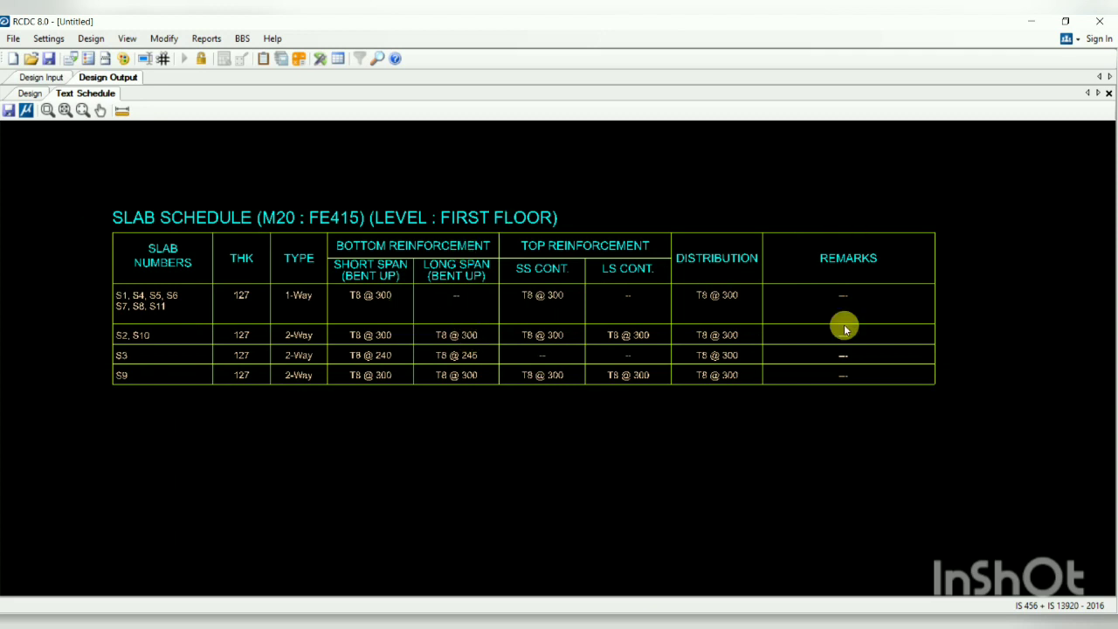